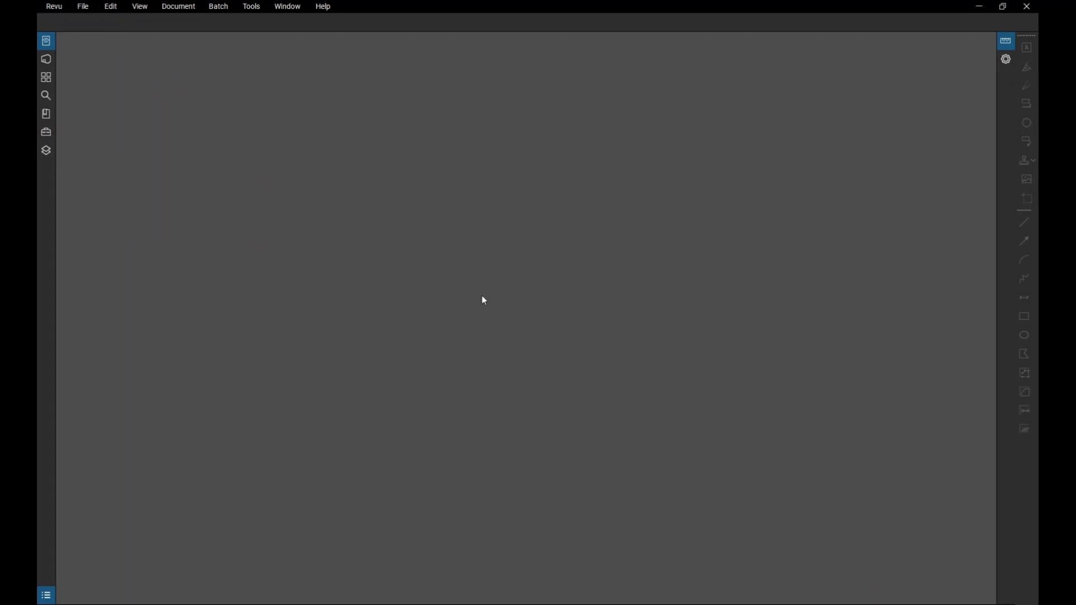
Set the profile location to the network folder \\dotfs08\cadd\Bluebeam\Profiles in the profile management settings.
left_click(62, 7)
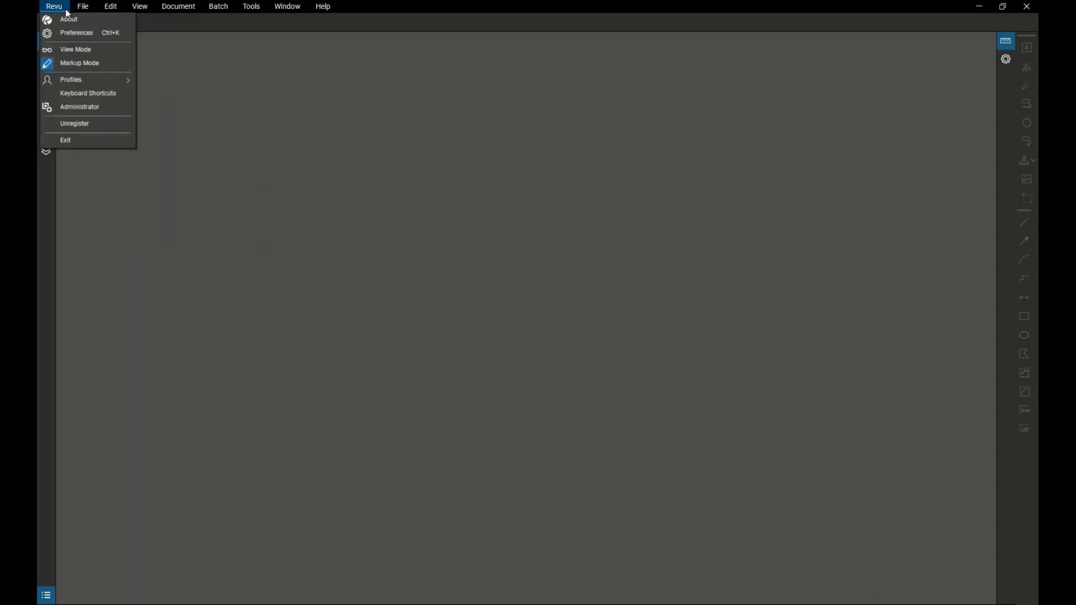
mouse_move(82, 81)
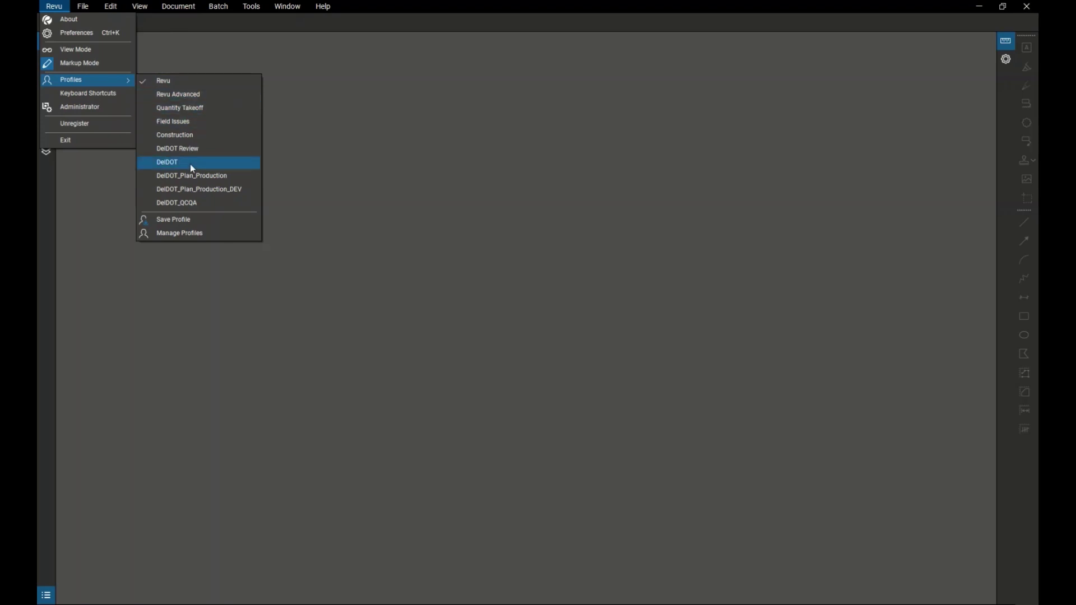
left_click(226, 240)
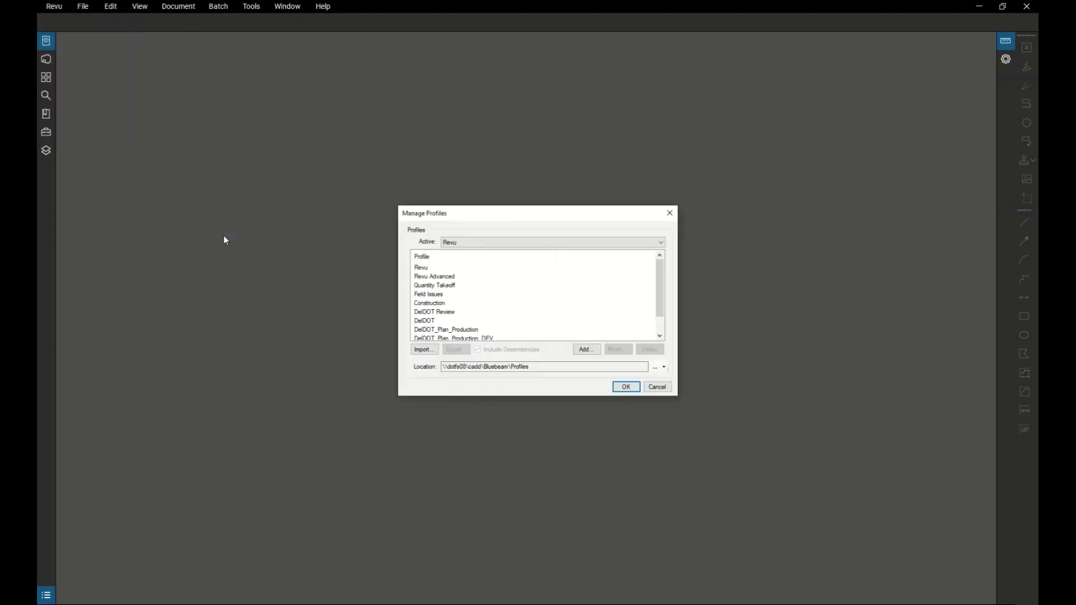
left_click(661, 368)
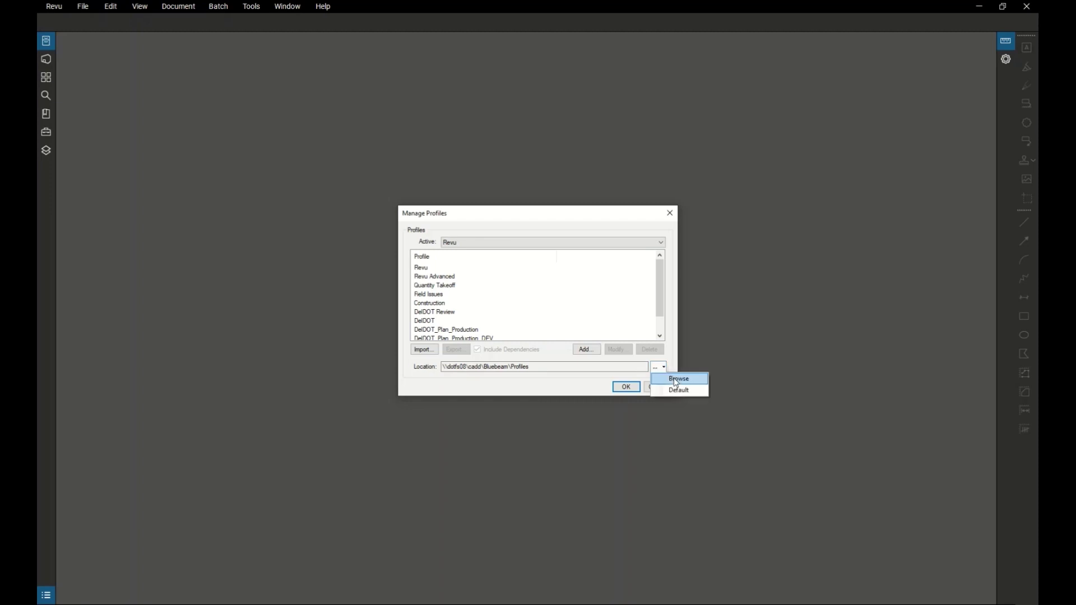
left_click(676, 383)
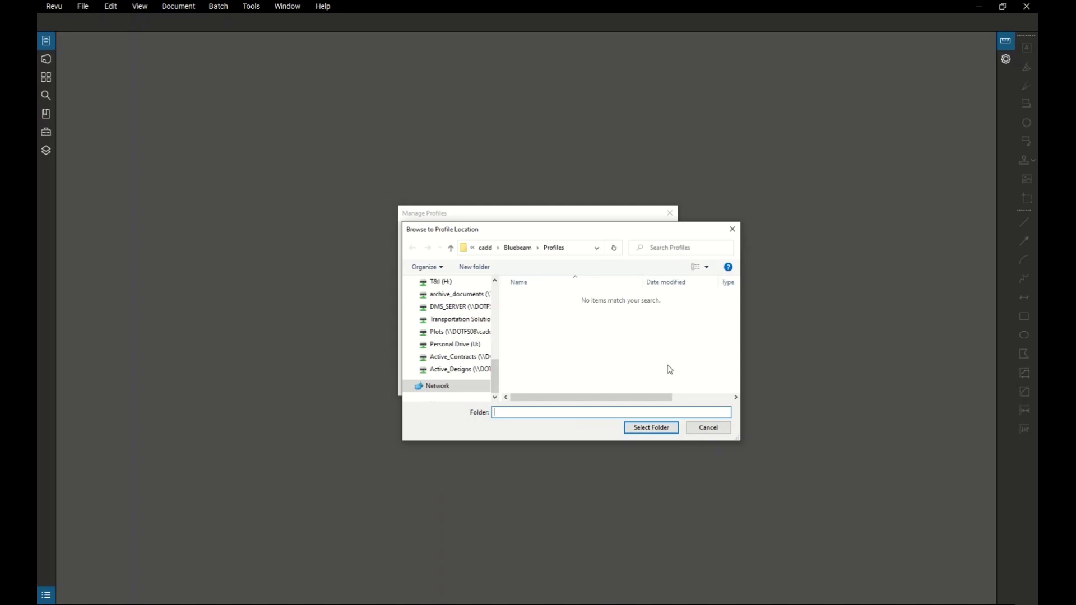
left_click(578, 249)
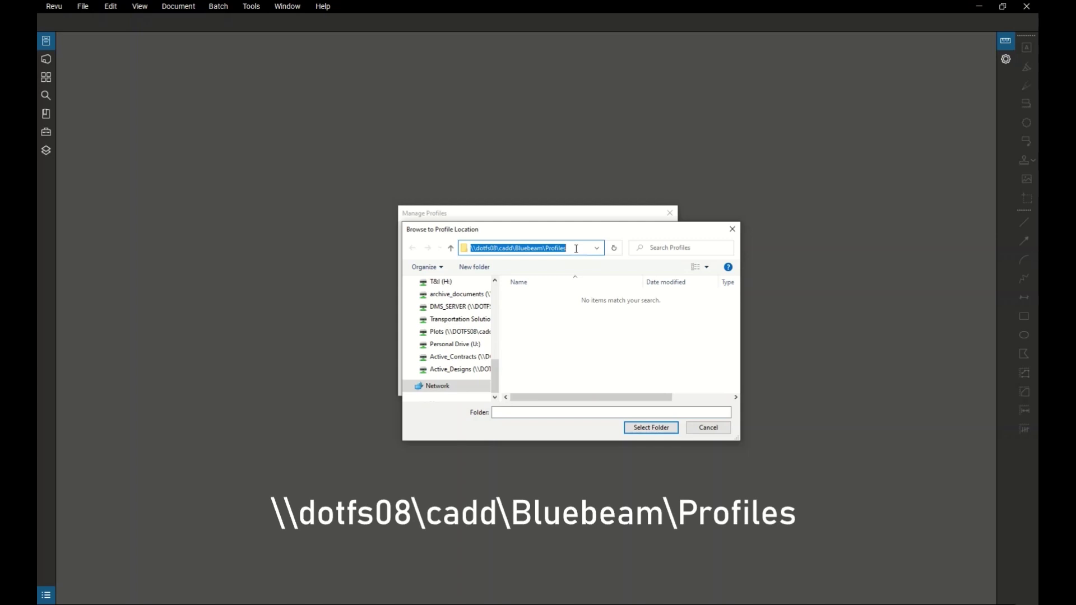
left_click(576, 248)
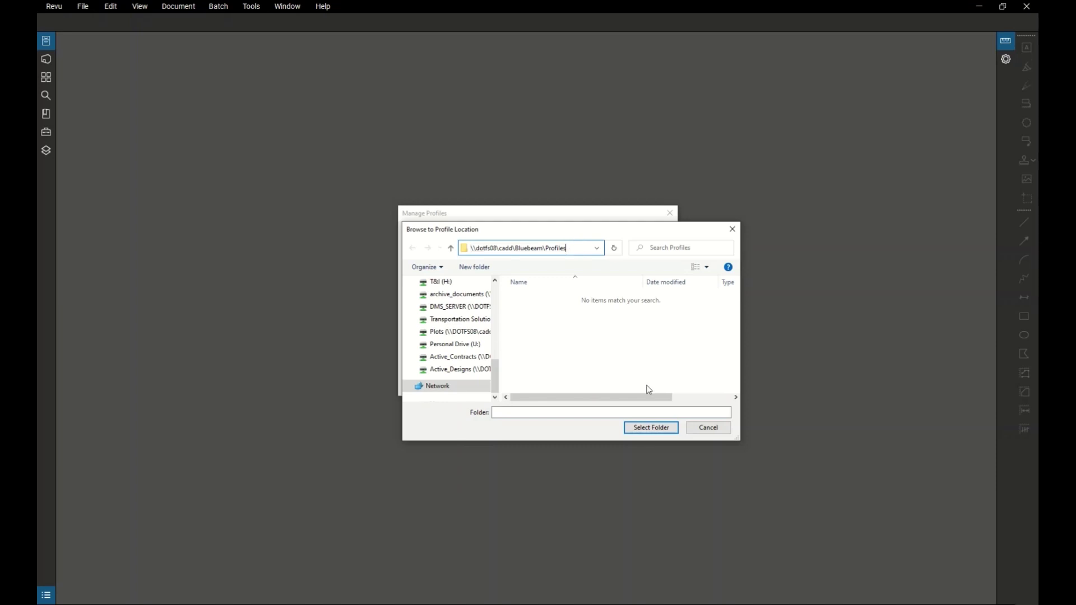
left_click(651, 428)
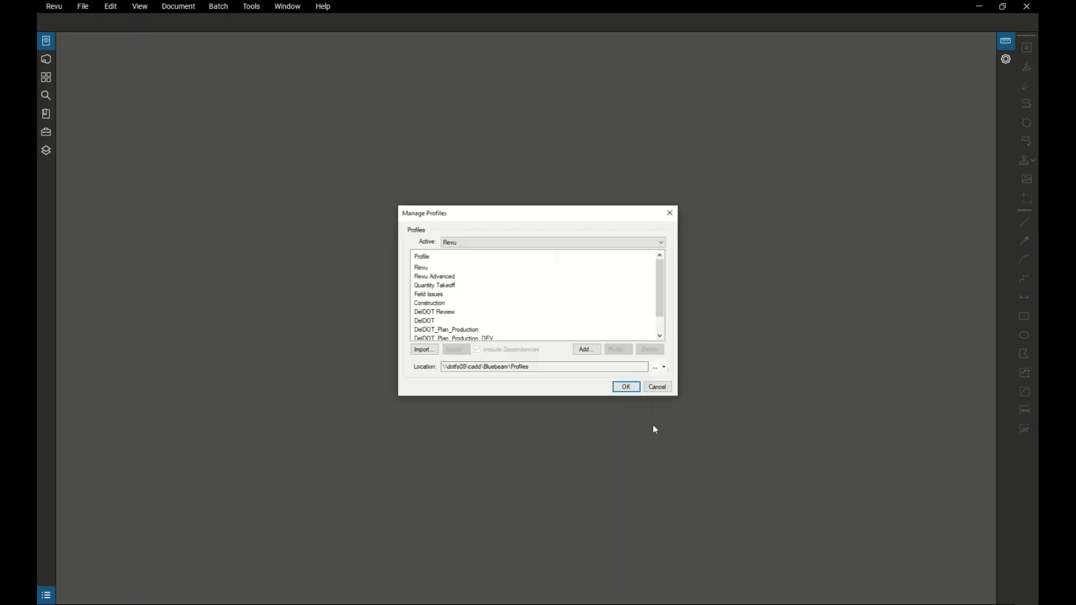
Make DelDOT_Plan_Production the active profile and apply the profile settings.
left_click(567, 245)
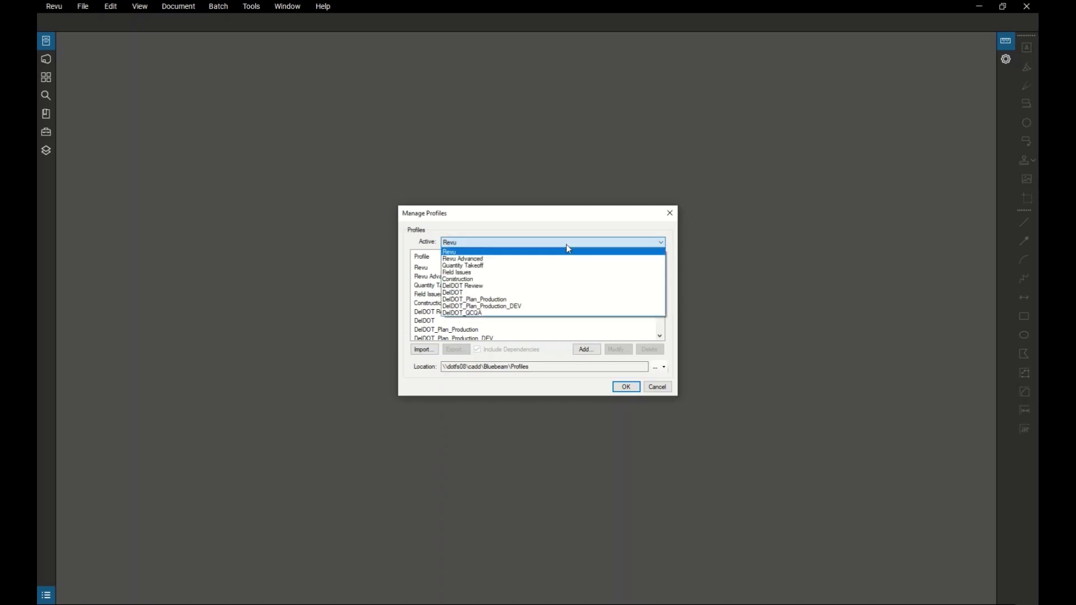
left_click(473, 298)
left_click(626, 386)
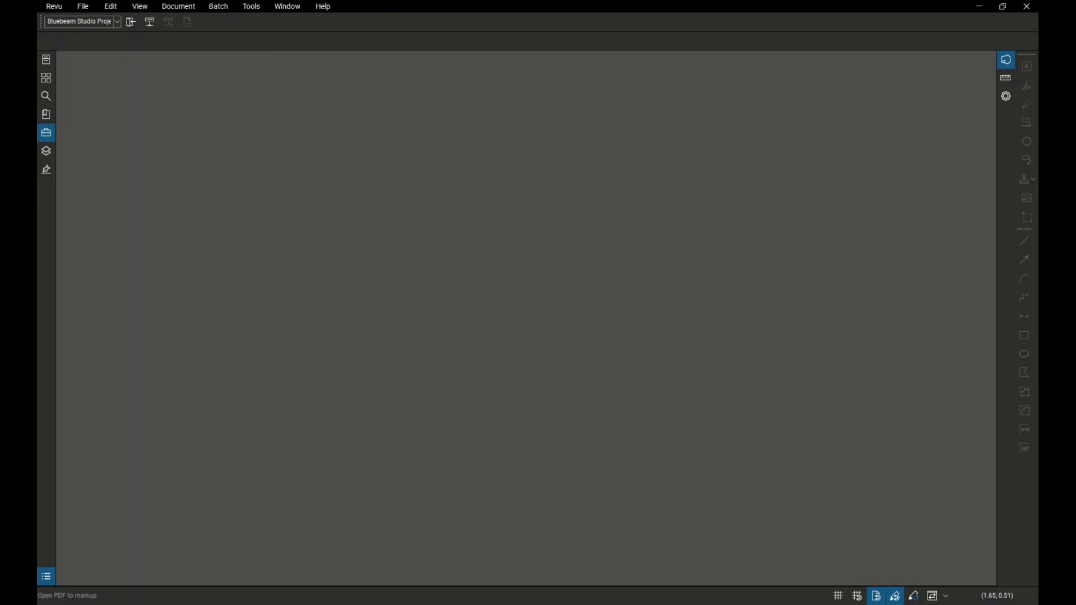
Begin changing the stamp folder and browse to the personal drive U:\.
left_click(251, 7)
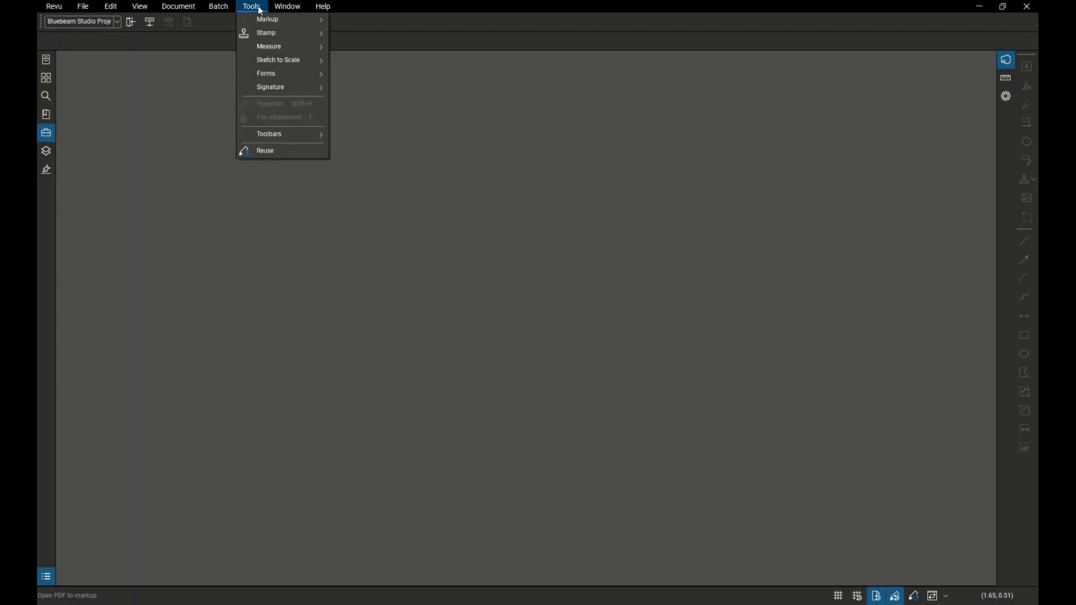
mouse_move(257, 37)
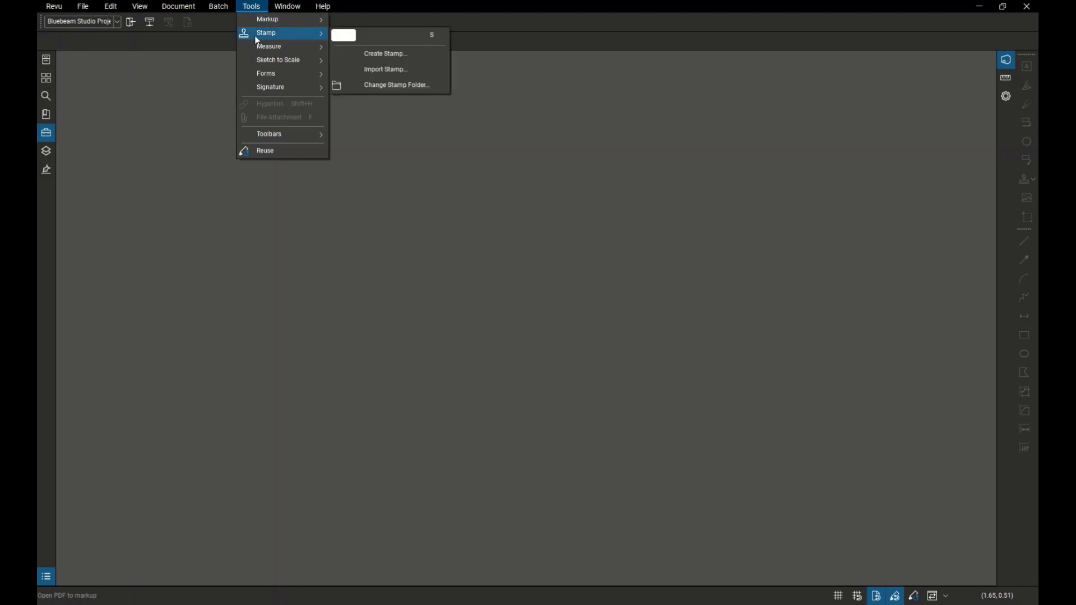
left_click(423, 88)
left_click_drag(204, 12, 526, 180)
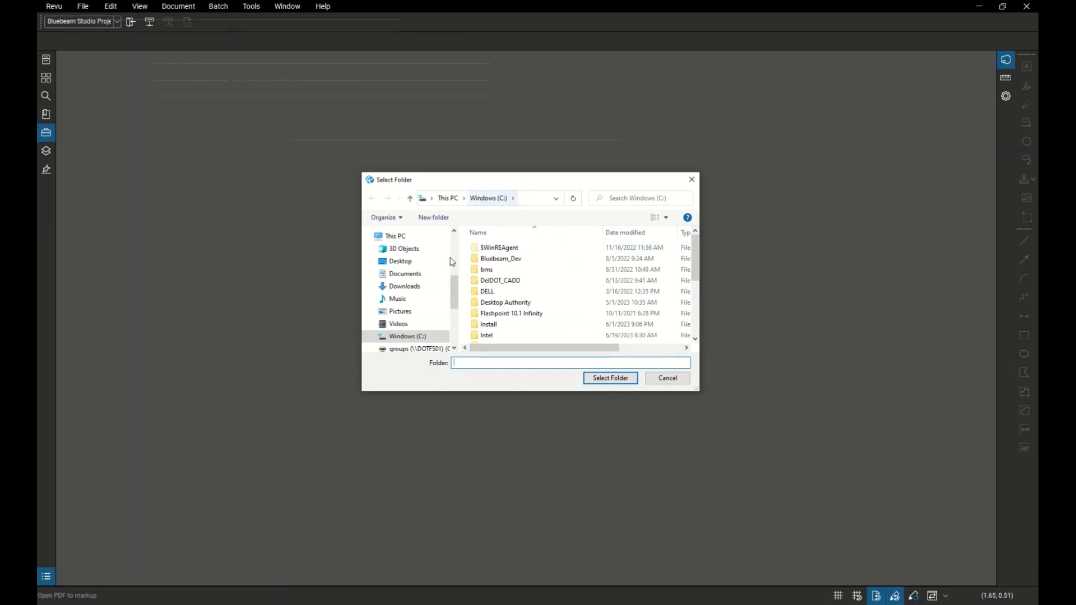
left_click(525, 198)
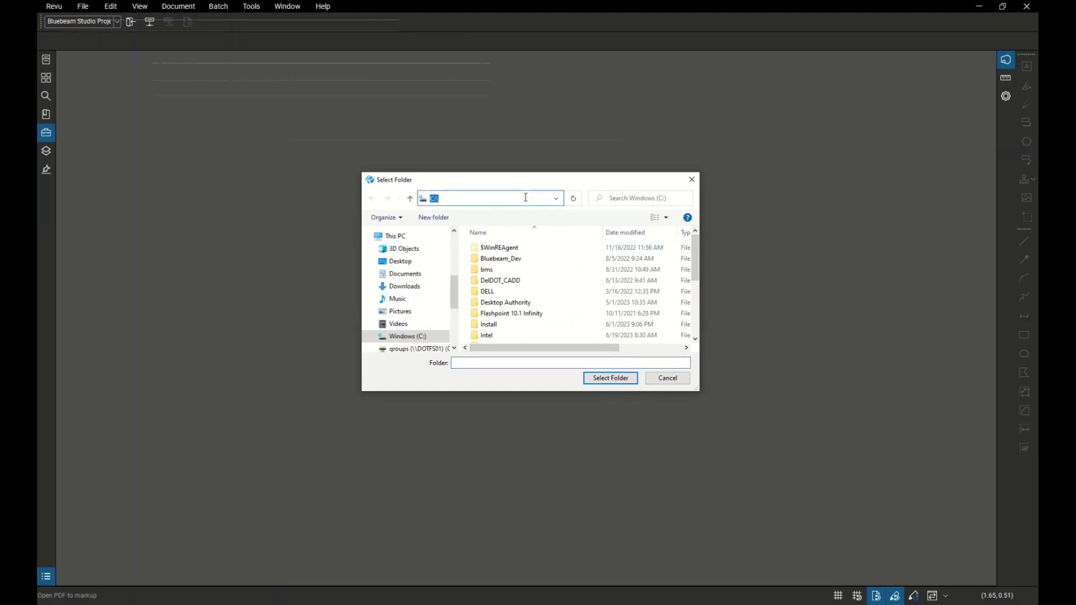
type("u:\\")
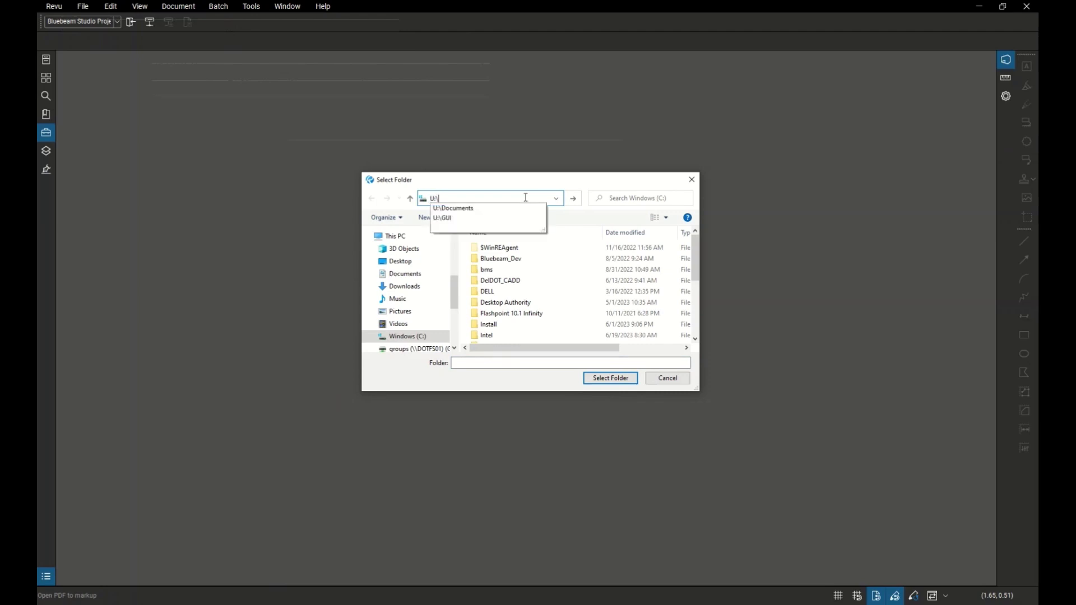
key("Return")
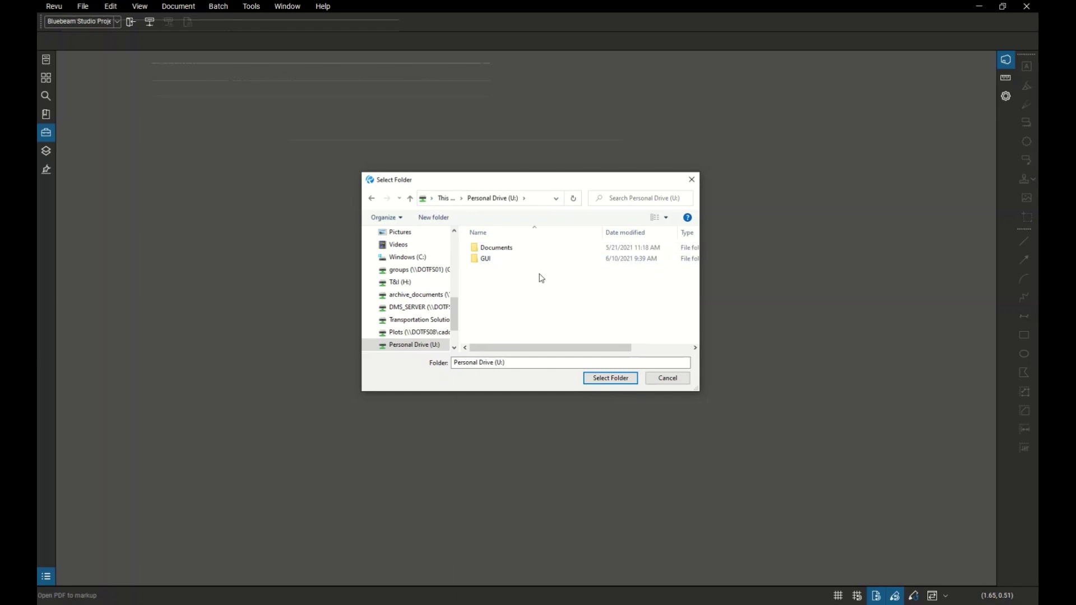
Create a folder named Stamps on the personal drive and select it as the stamp folder.
right_click(499, 297)
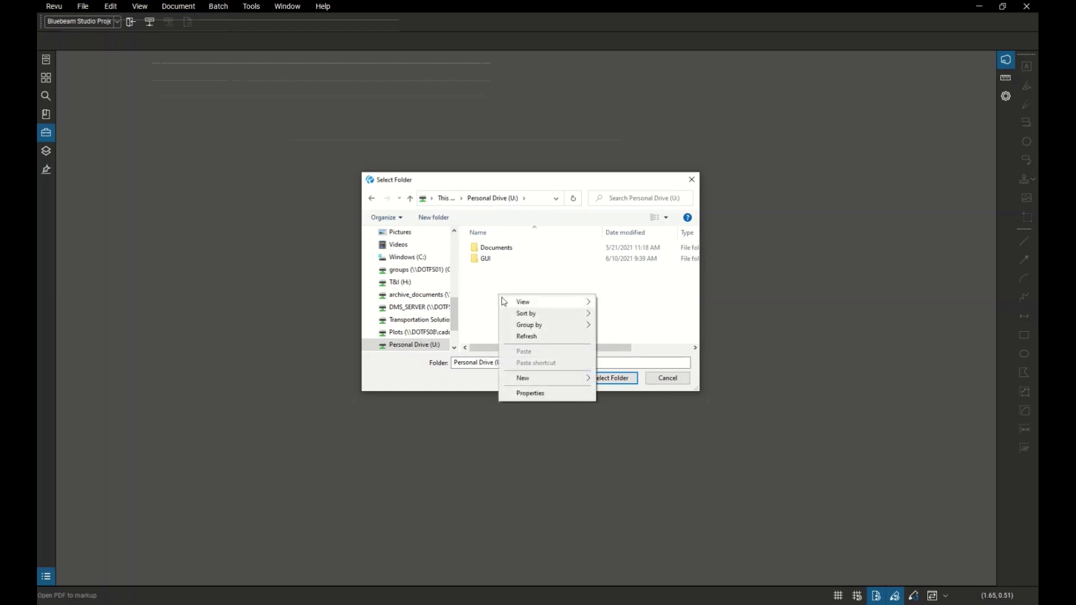
mouse_move(535, 379)
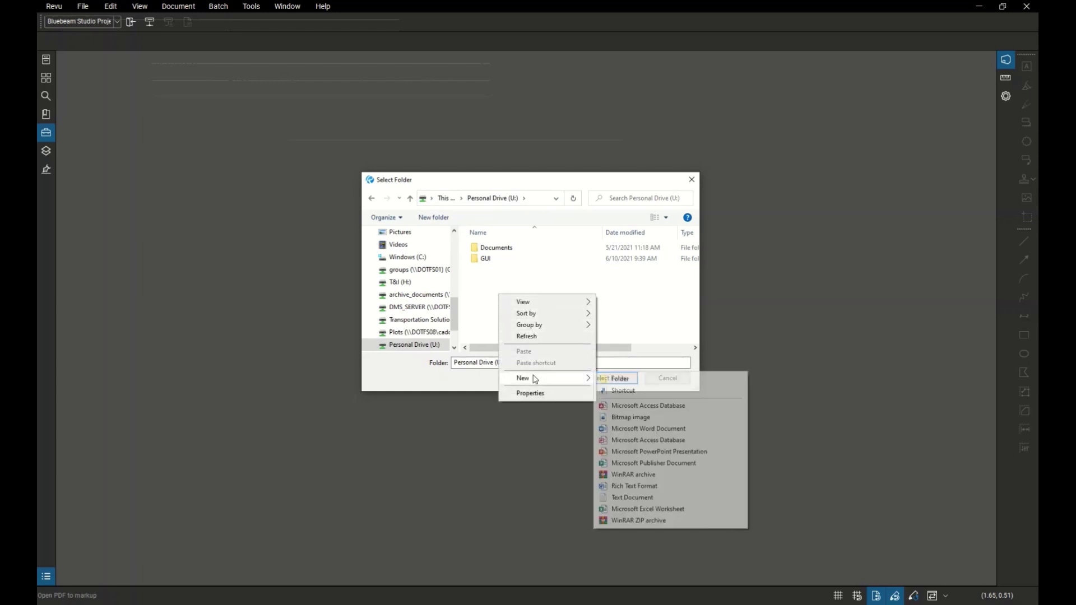
left_click(628, 380)
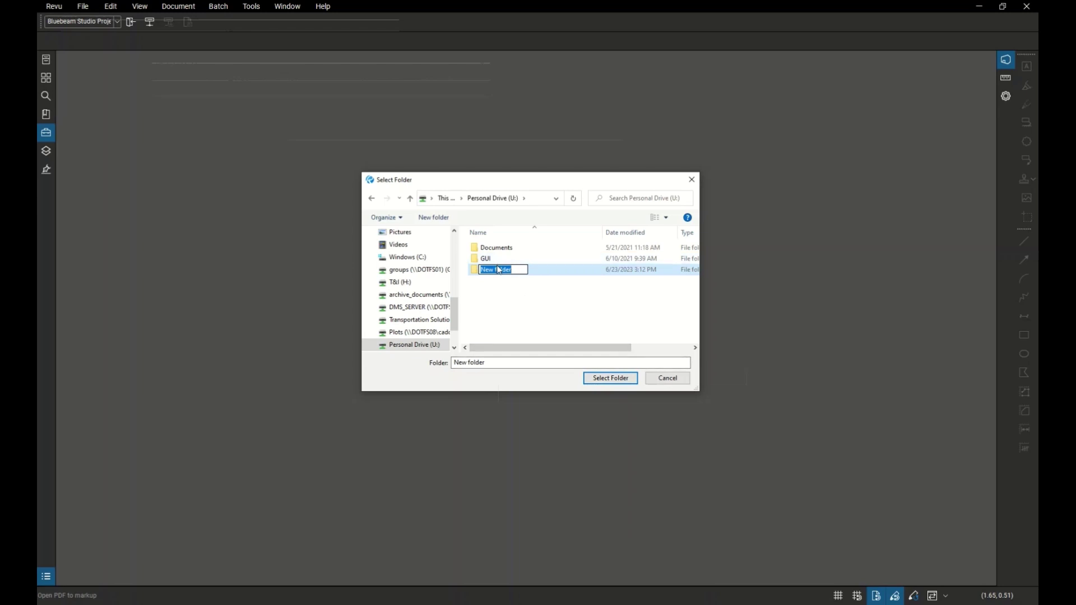
type("Stamps")
key("Return")
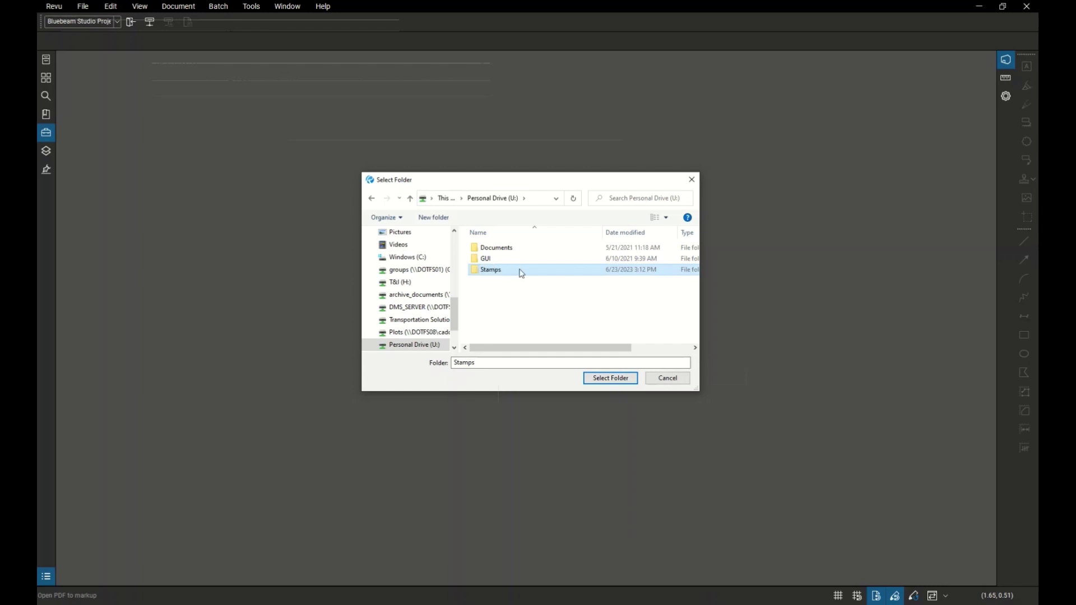
double_click(520, 272)
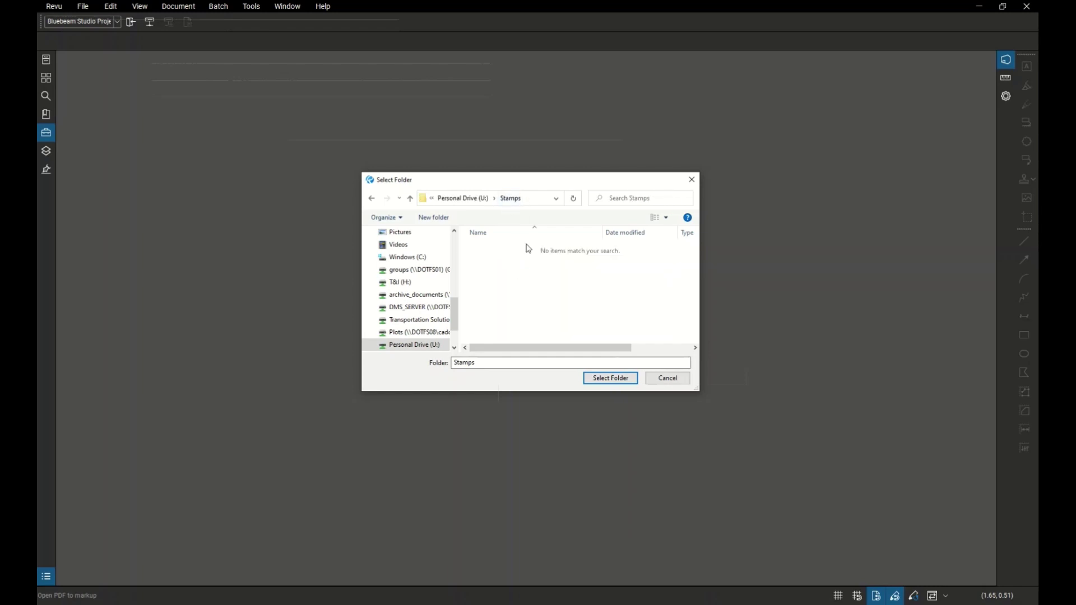
left_click(620, 379)
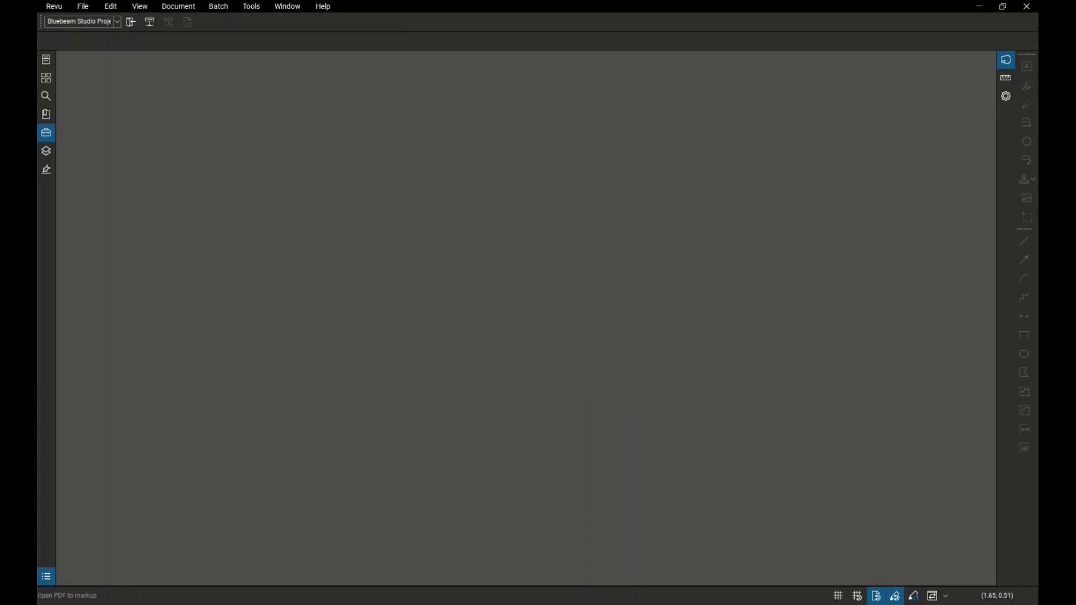
Check the path of the current stamp folder and accept it again.
left_click(251, 6)
mouse_move(263, 45)
left_click(377, 90)
left_click(524, 199)
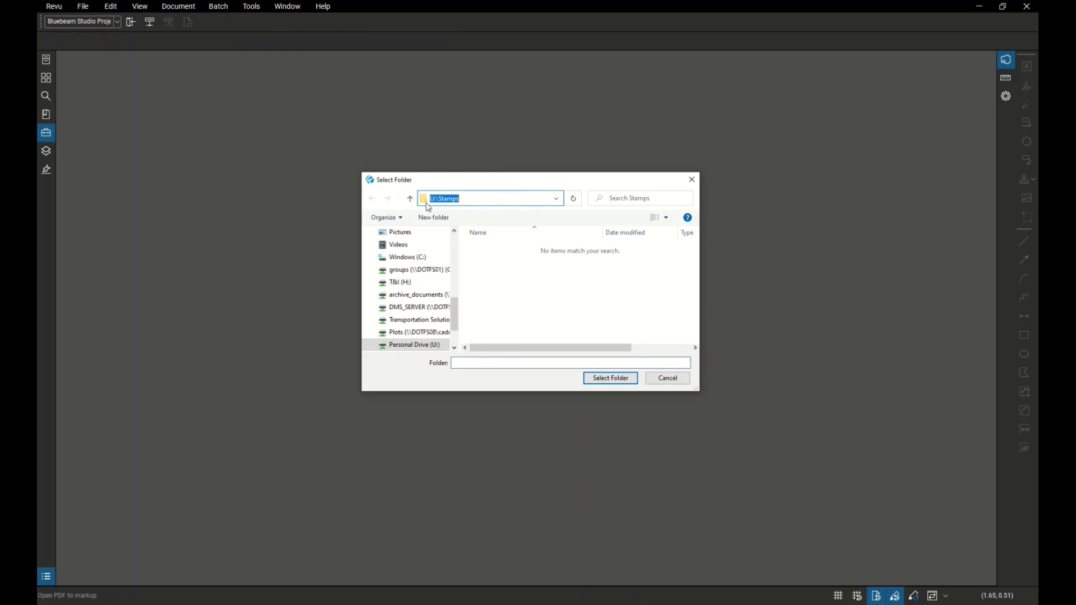
left_click(474, 198)
left_click(620, 378)
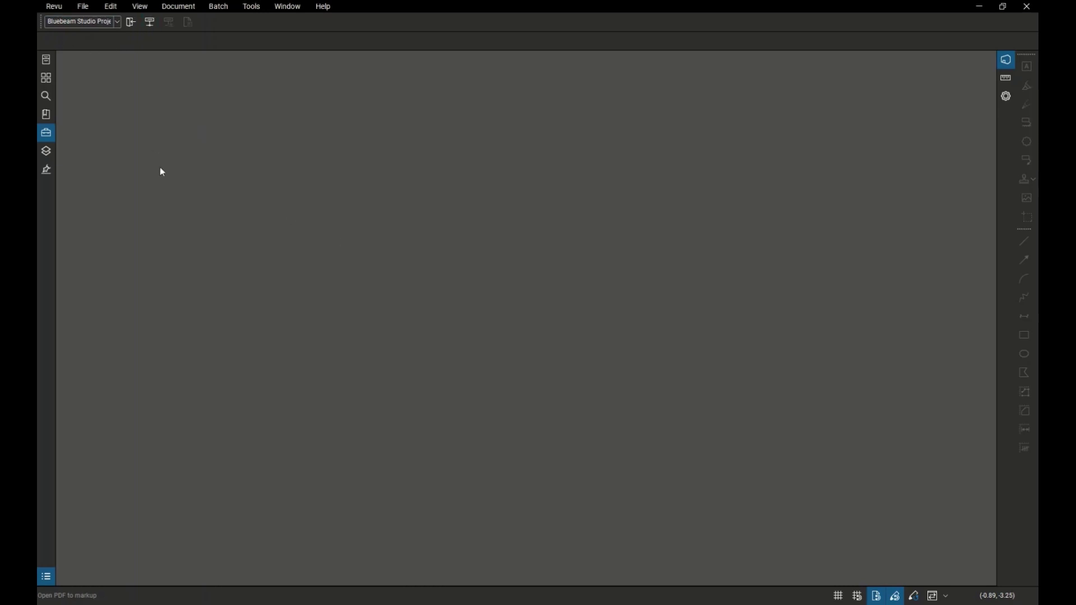
Open signature_scan.pdf from the Downloads folder and view the scanned signature up close.
left_click(83, 6)
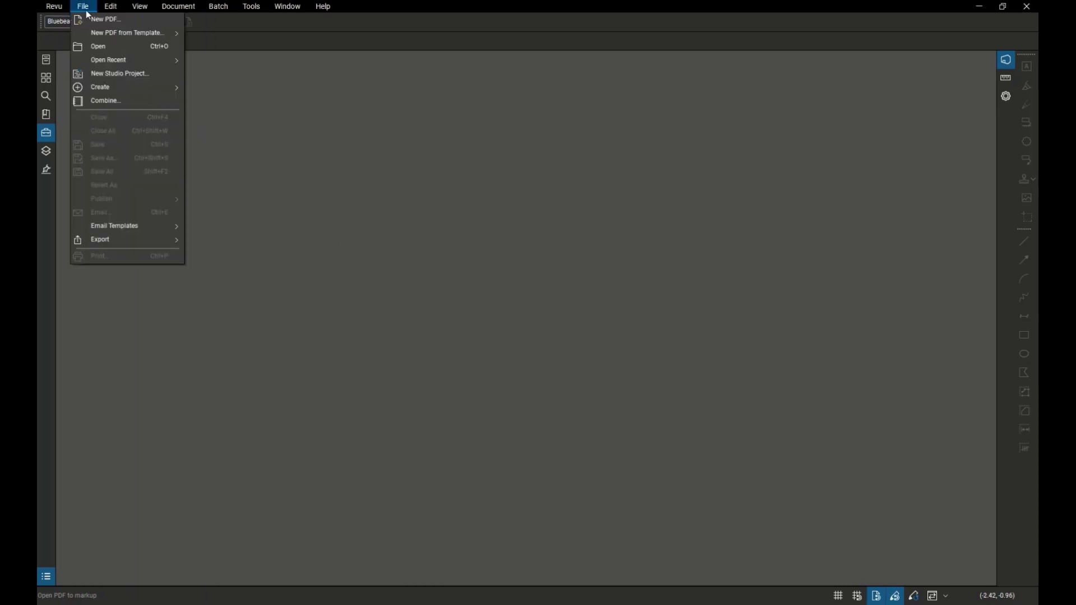
left_click(100, 48)
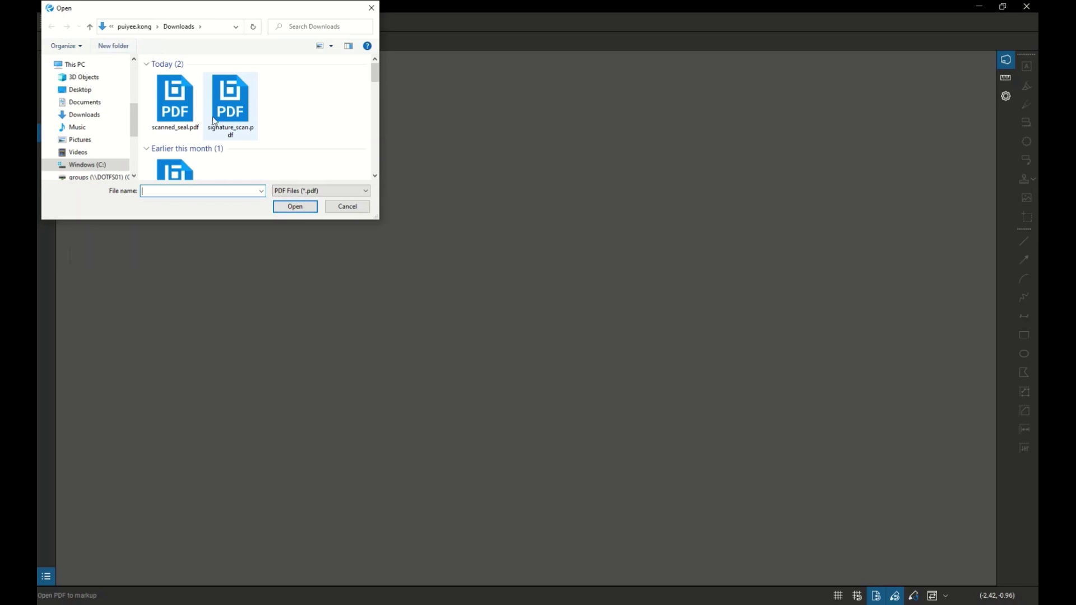
left_click(237, 134)
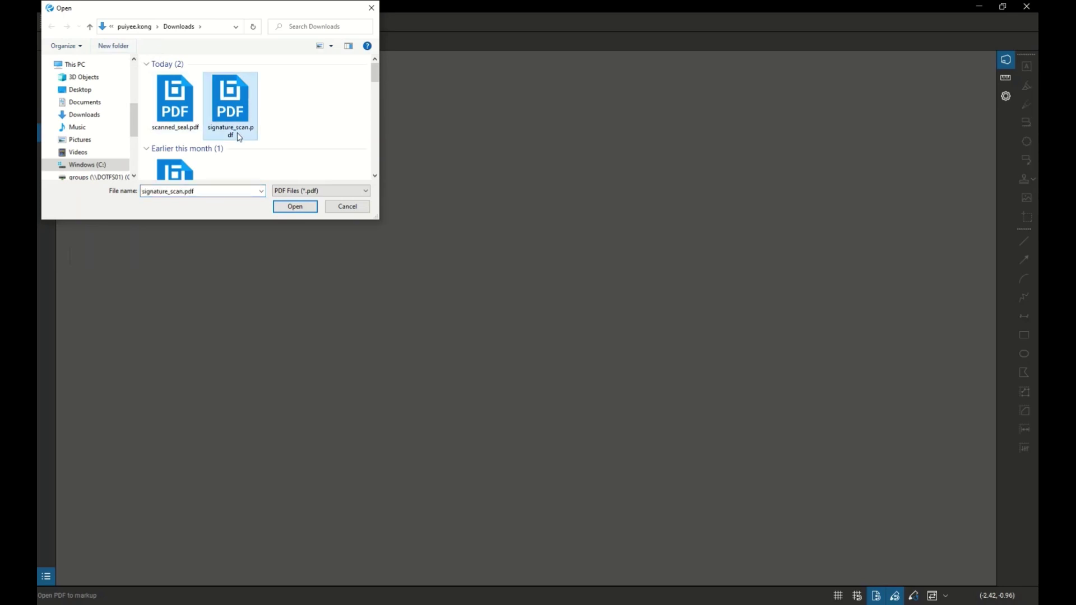
left_click(295, 206)
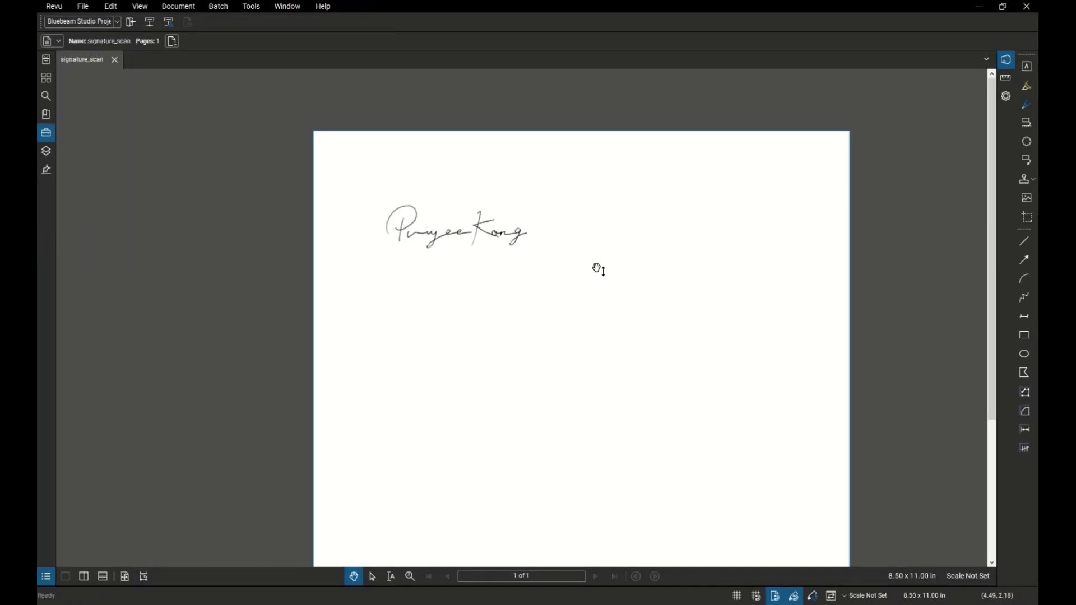
scroll(597, 269, "down", 3)
scroll(595, 303, "right", 3)
scroll(540, 405, "up", 3)
scroll(487, 399, "down", 3)
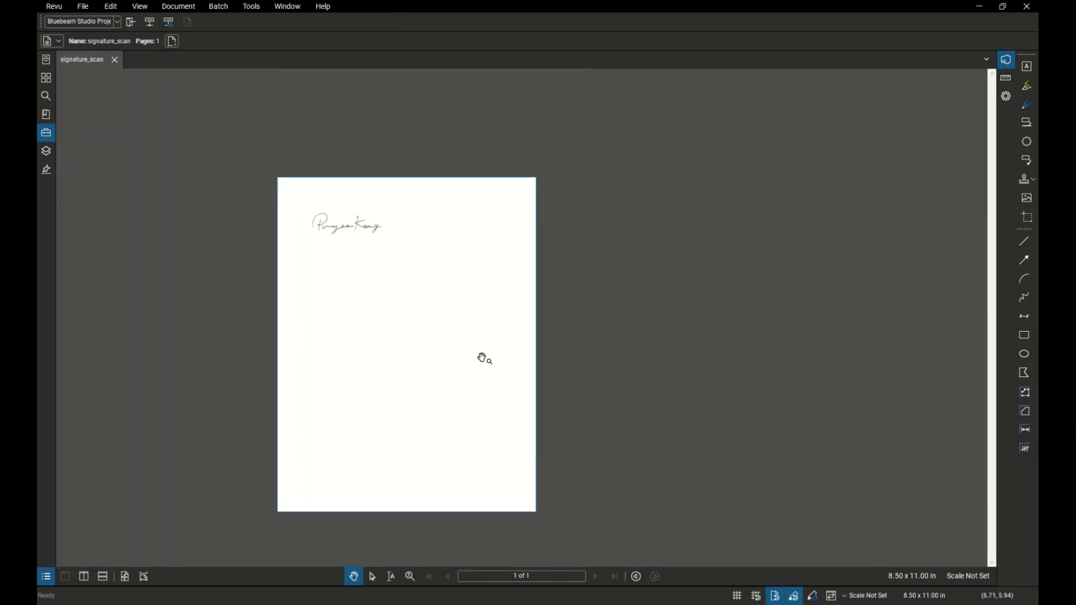
scroll(336, 224, "up", 4)
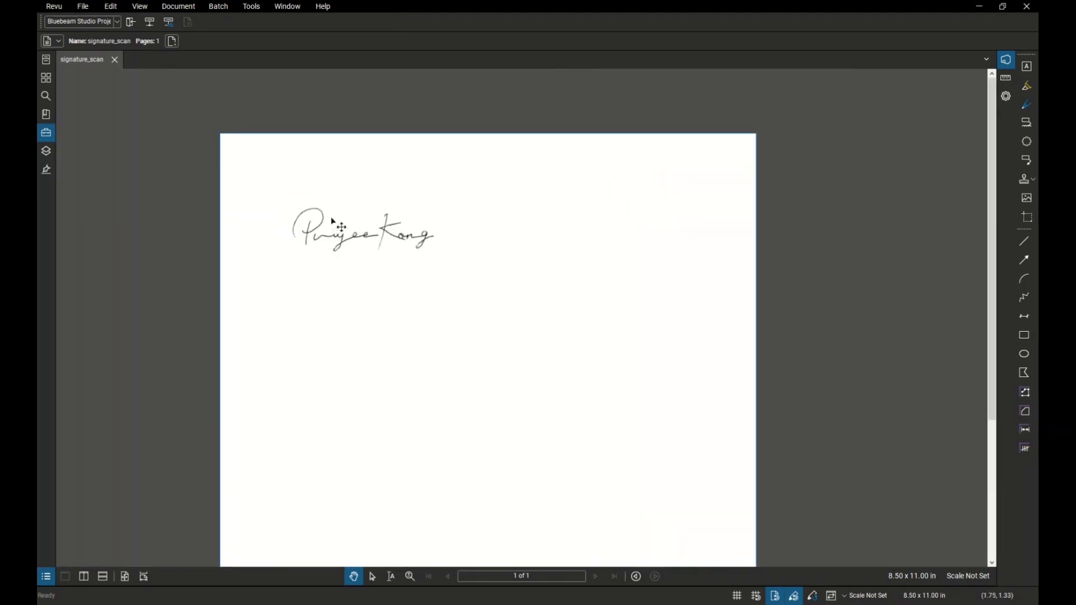
scroll(341, 227, "up", 1)
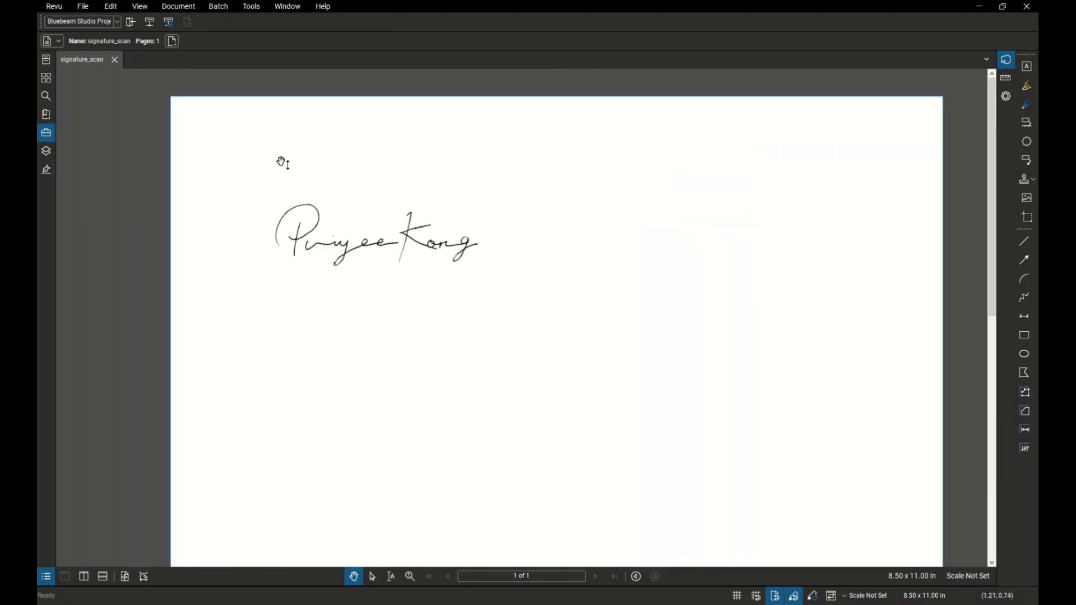
Start creating a new stamp and set its subject to PK_Signature.
left_click(257, 8)
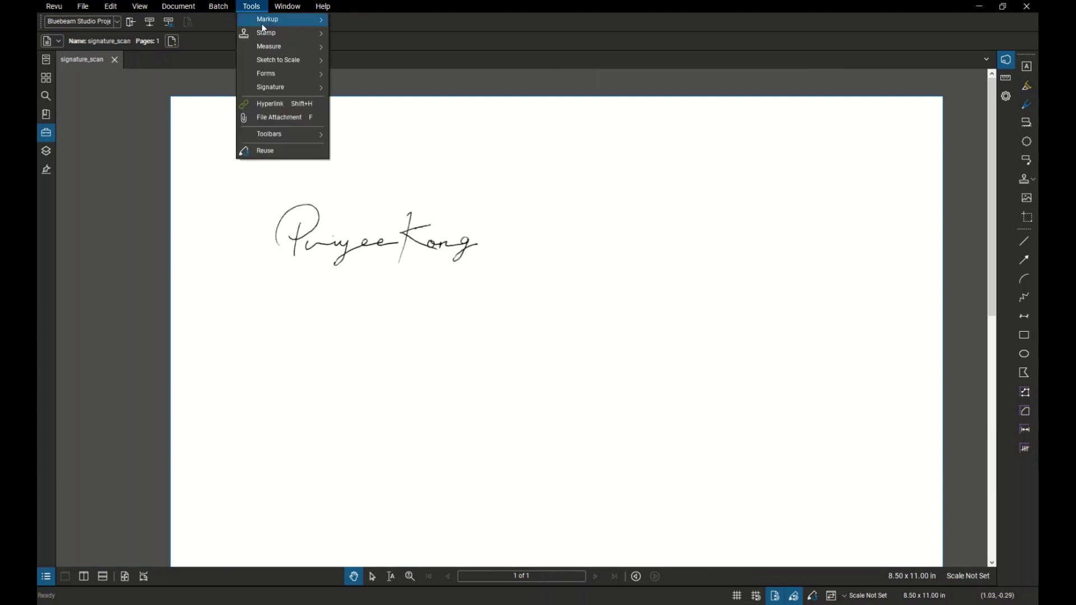
mouse_move(271, 37)
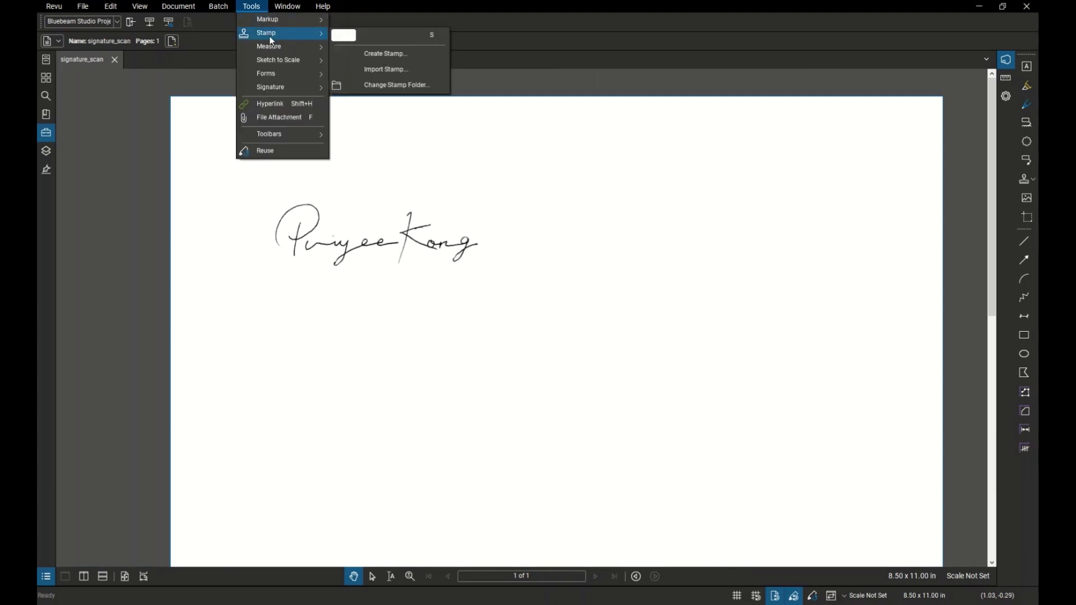
left_click(422, 56)
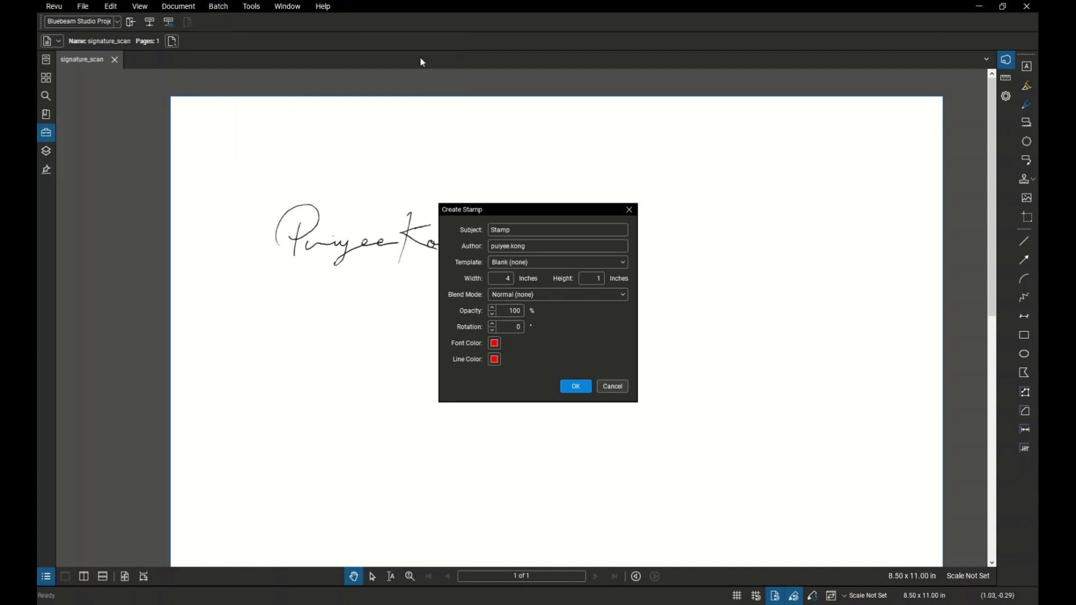
left_click(518, 232)
double_click(518, 232)
type("PK_Signature")
Set the stamp size to 2.5 by 1 inches, keep Normal blend mode and 100% opacity, and create the blank stamp.
left_click(506, 279)
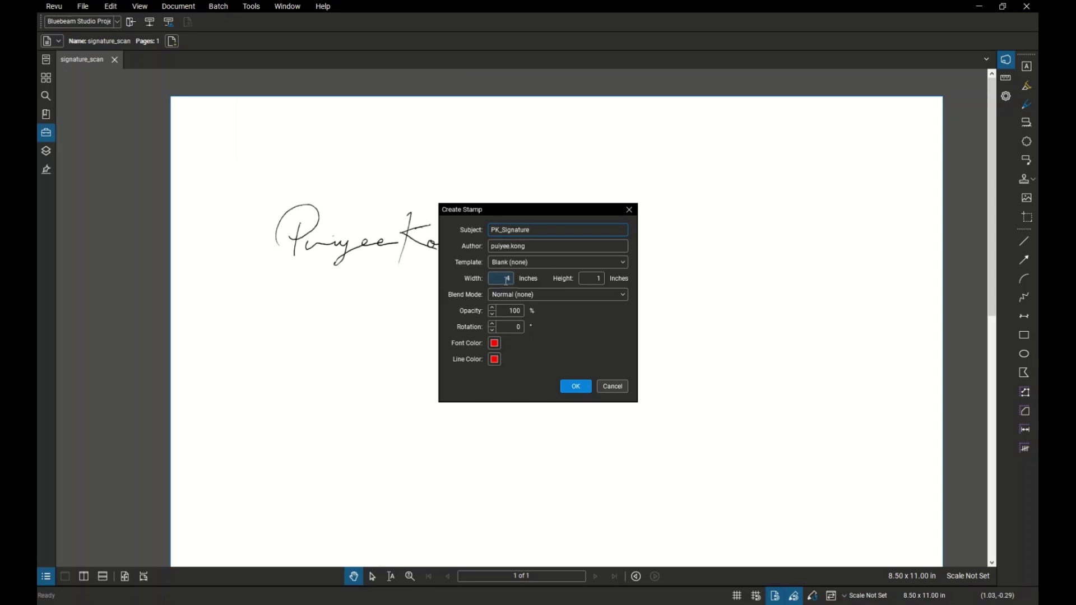
left_click(506, 280)
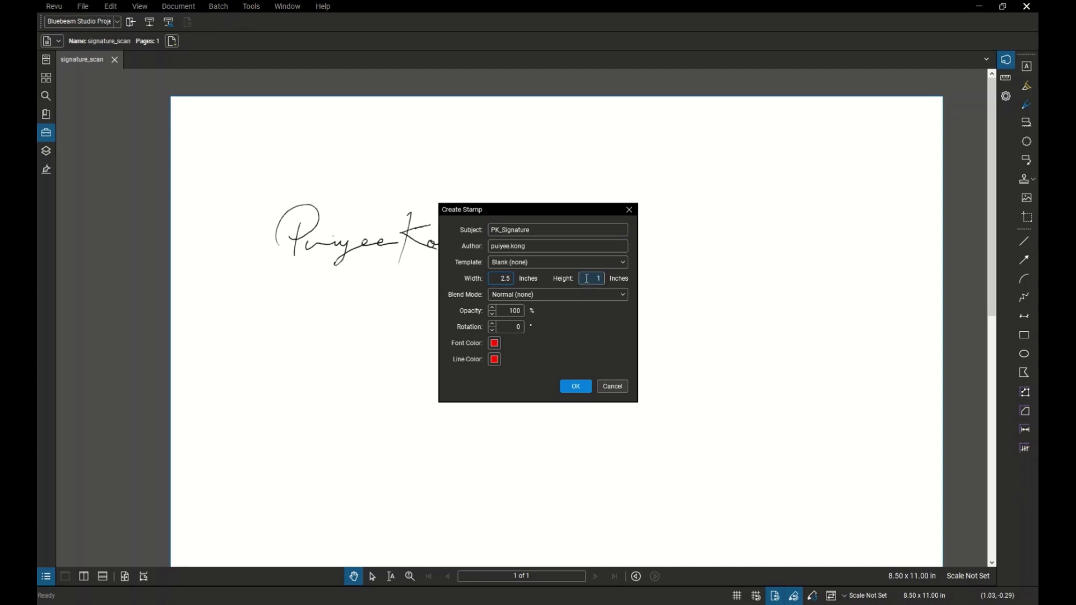
left_click(523, 296)
left_click(520, 315)
left_click(576, 388)
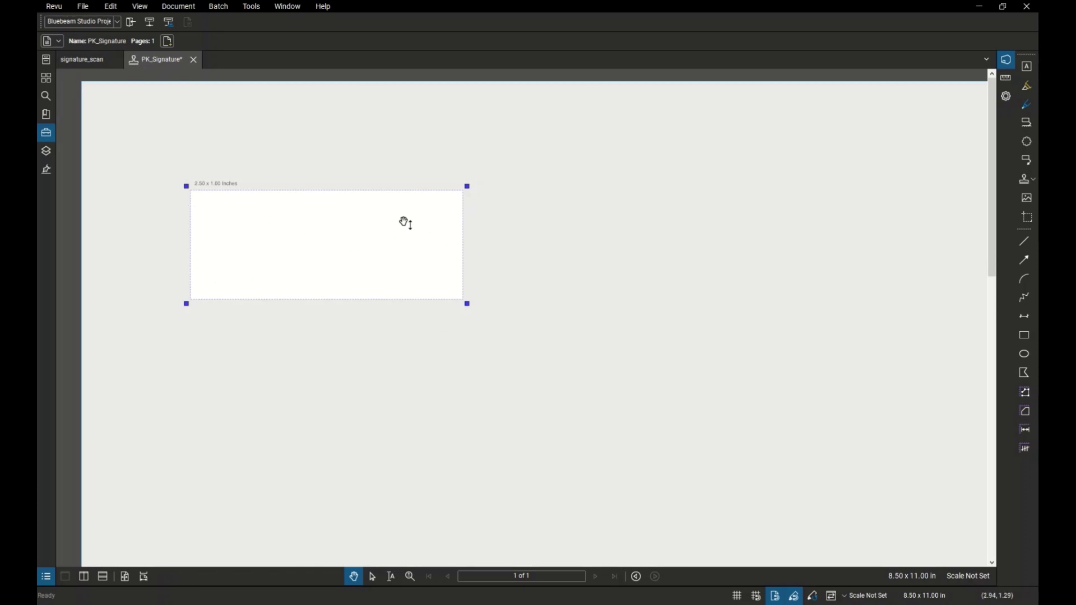
Return to the signature_scan document and set the markup snapshot resolution to 600 in the preferences.
left_click(80, 63)
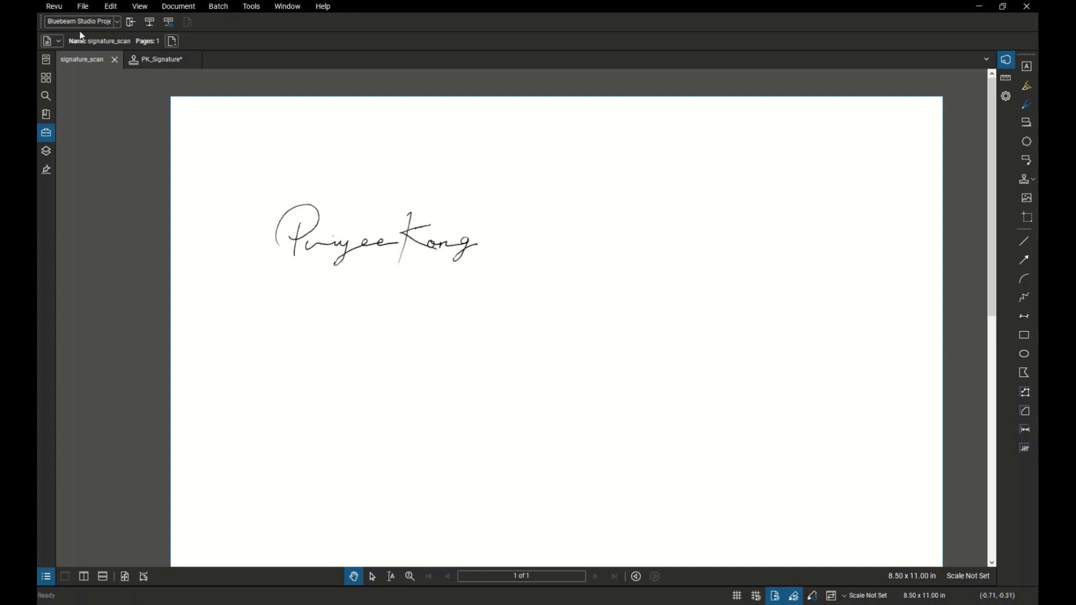
left_click(56, 8)
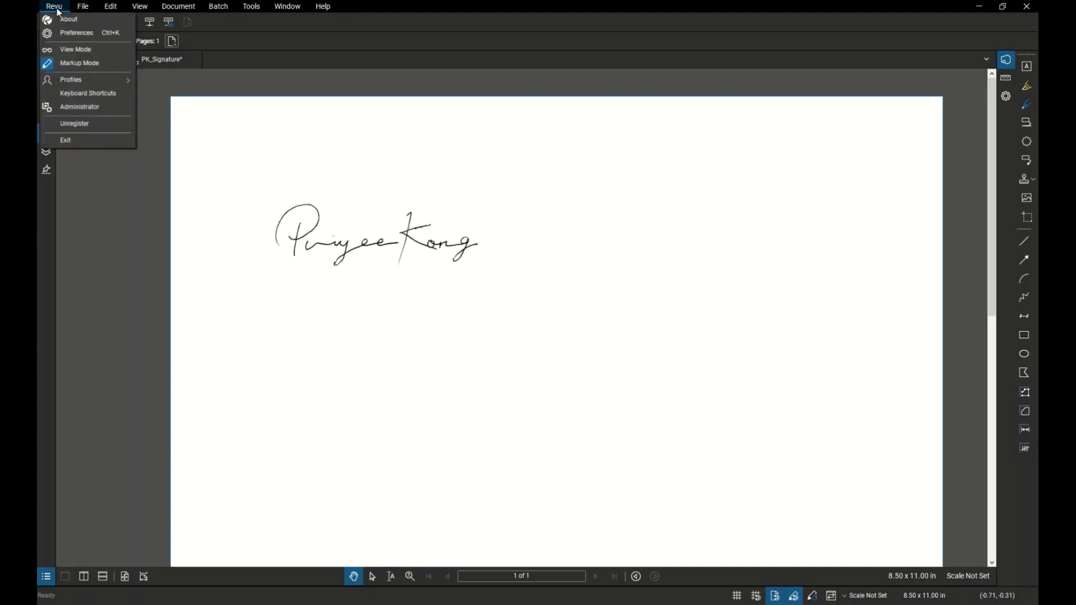
left_click(76, 33)
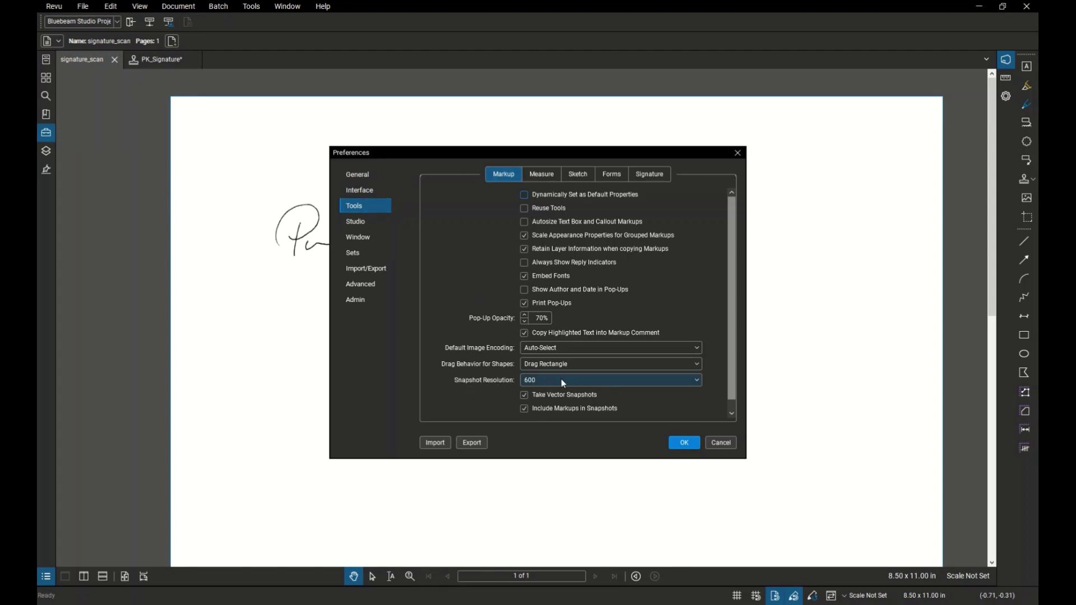
left_click(548, 386)
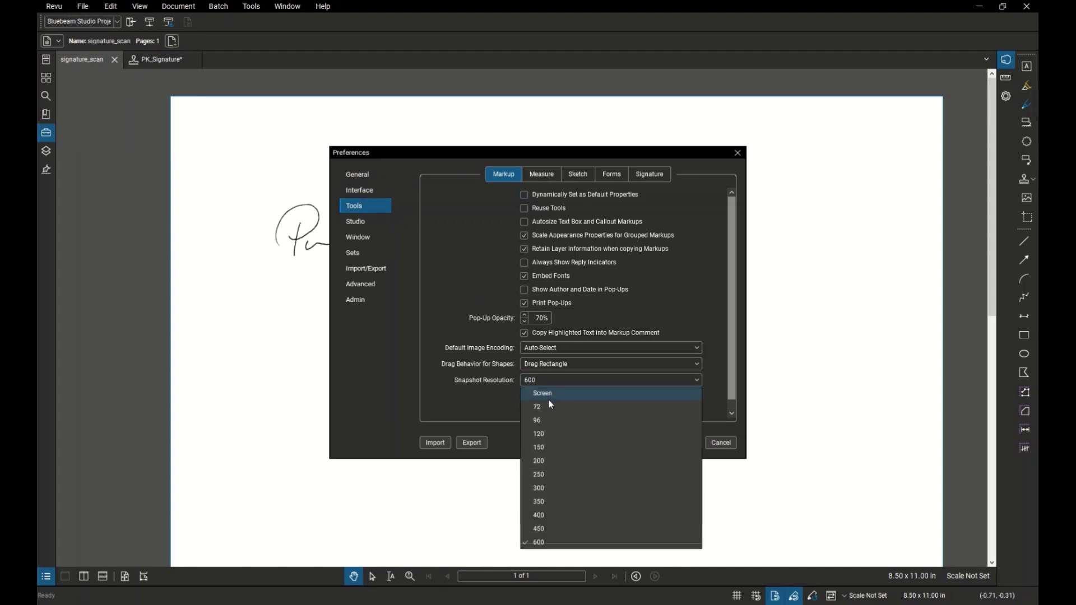
left_click(563, 543)
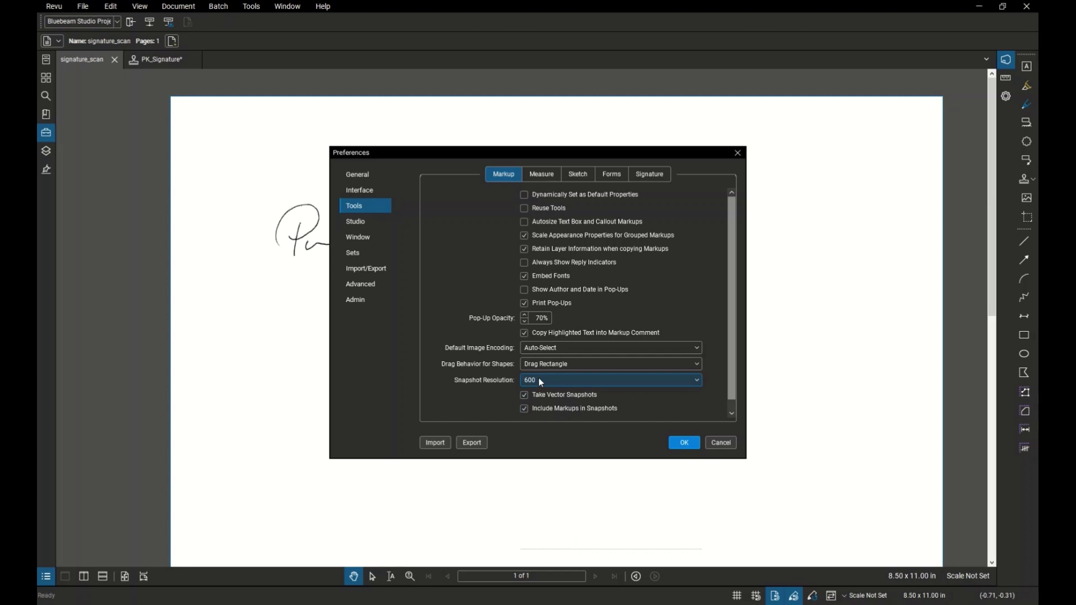
left_click(687, 446)
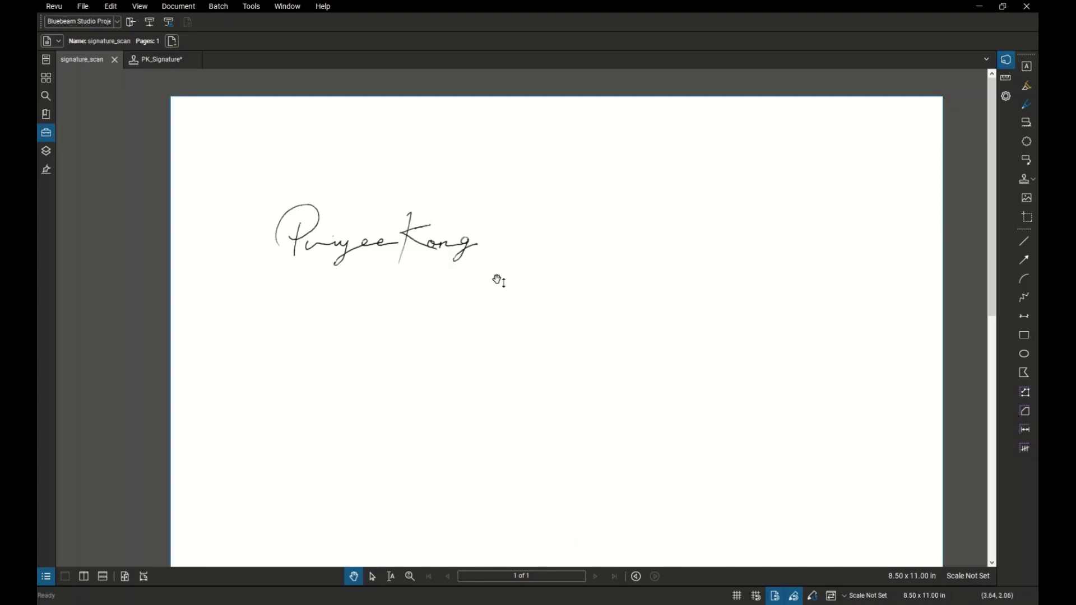
Take a snapshot of a rectangular region tightly enclosing the scanned signature.
left_click(111, 7)
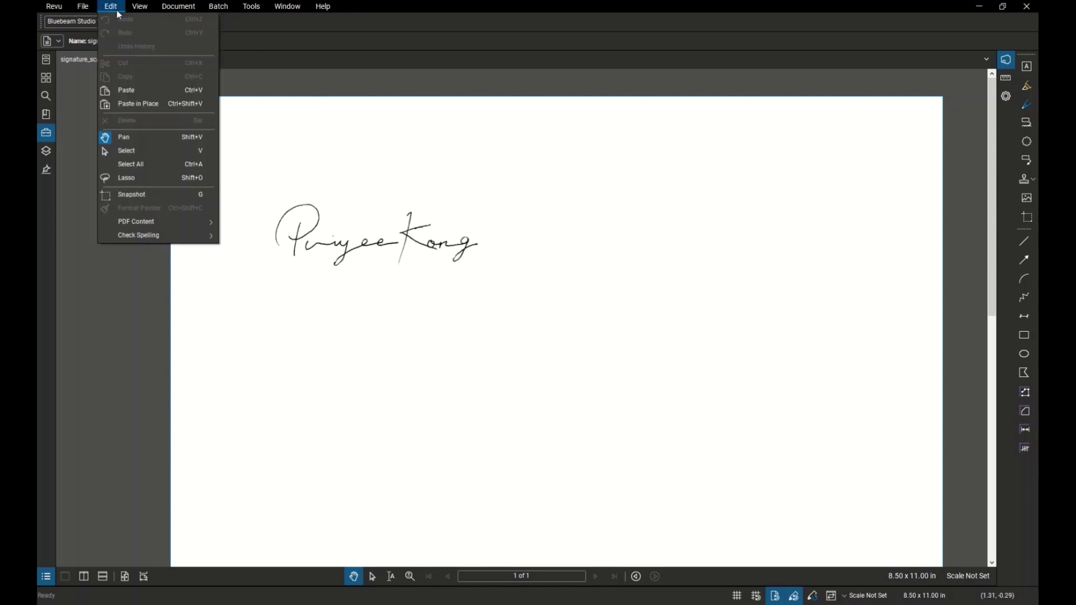
left_click(144, 197)
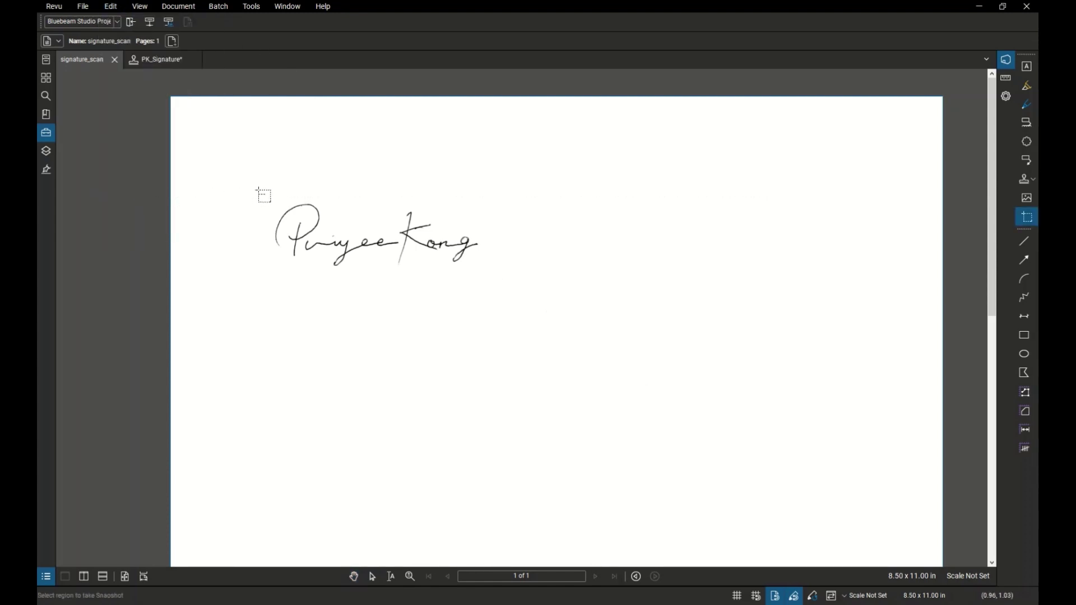
mouse_move(265, 273)
left_mouse_down()
mouse_move(259, 186)
mouse_move(401, 266)
mouse_move(487, 276)
left_mouse_up()
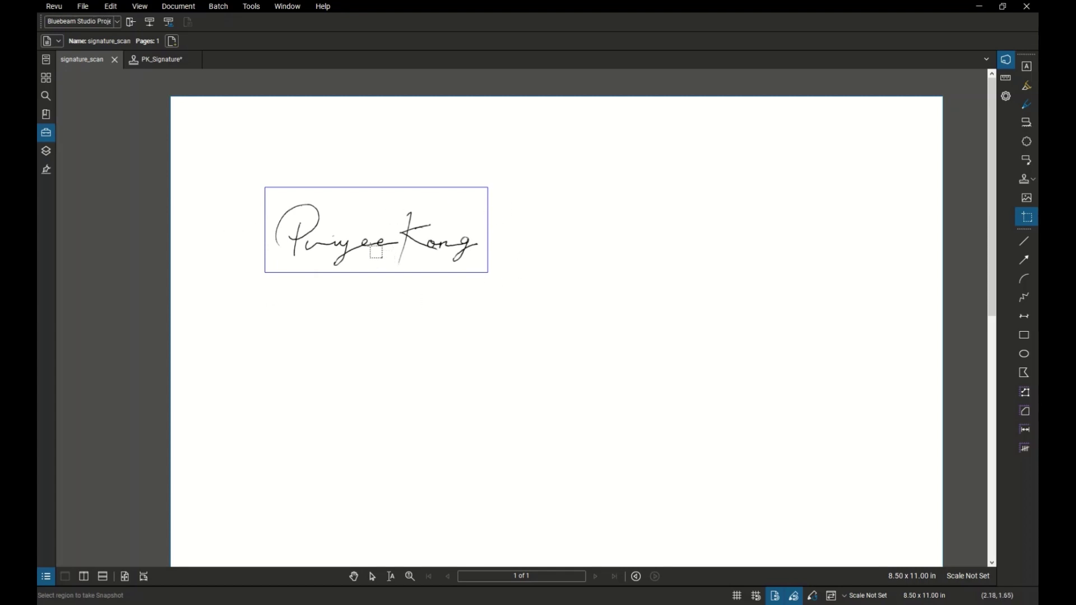
Paste the signature snapshot into the PK_Signature stamp and move it onto the white stamp area.
left_click(160, 60)
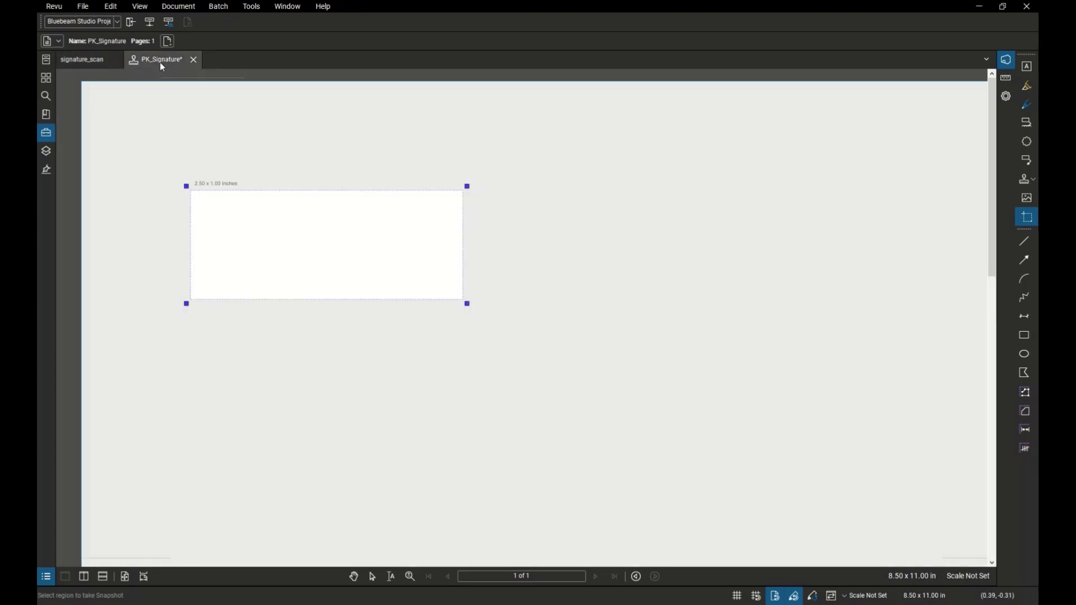
left_click(110, 6)
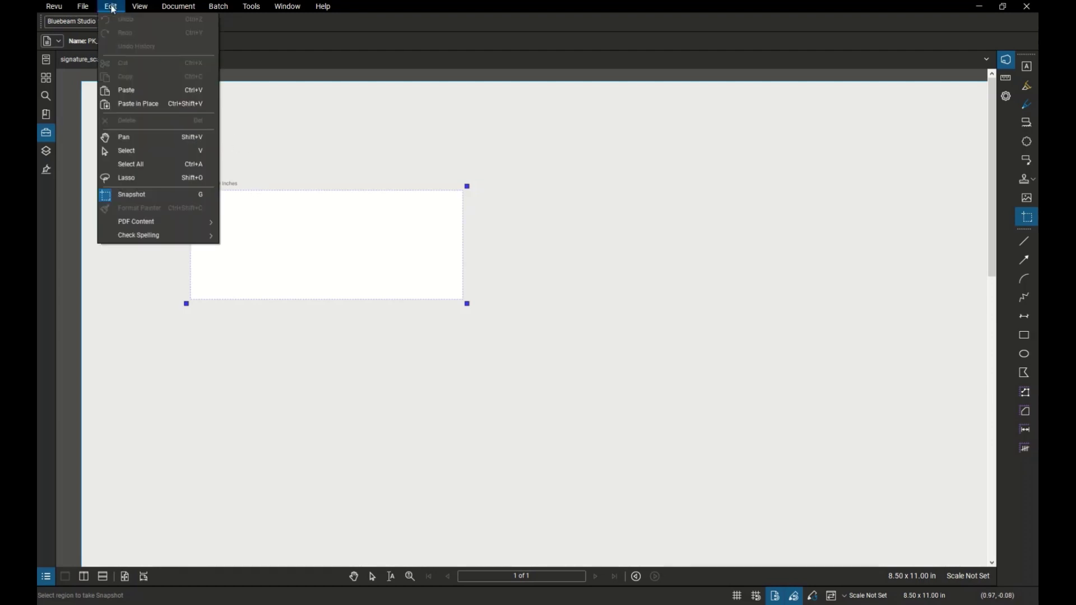
left_click(134, 95)
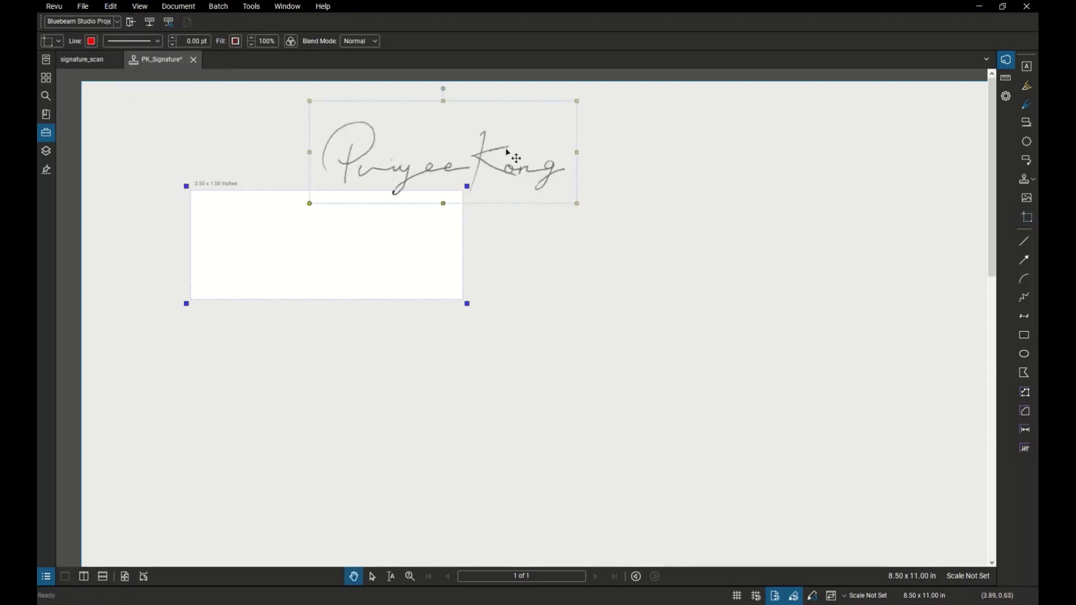
mouse_move(506, 152)
left_mouse_down()
mouse_move(473, 201)
mouse_move(387, 239)
left_mouse_up()
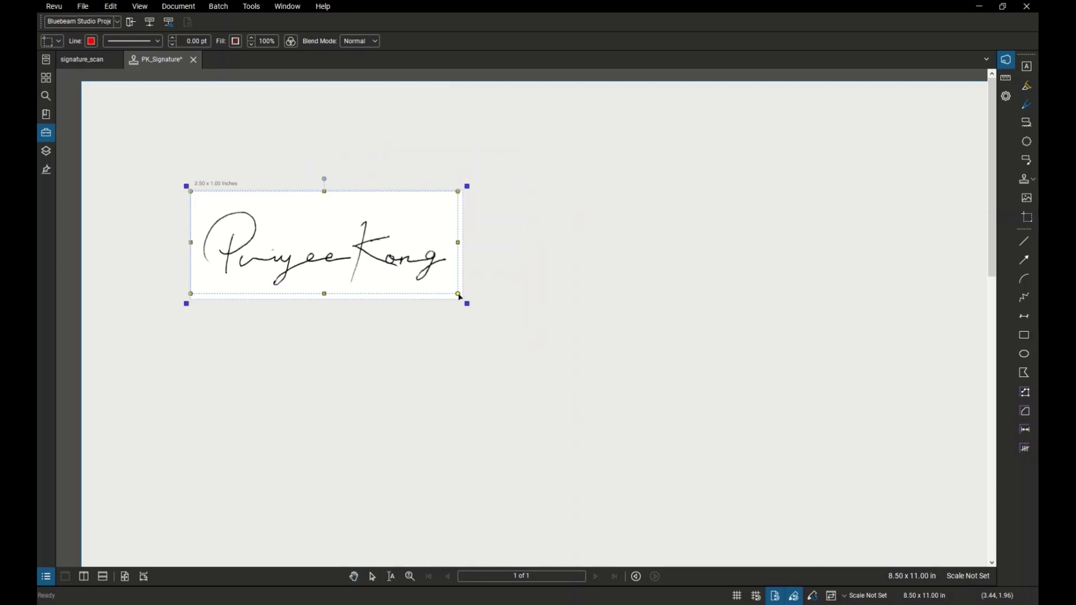
Enlarge the pasted signature from its corners until it fills the stamp area, and save the PK_Signature stamp.
mouse_move(458, 296)
left_mouse_down()
mouse_move(485, 304)
mouse_move(467, 299)
left_mouse_up()
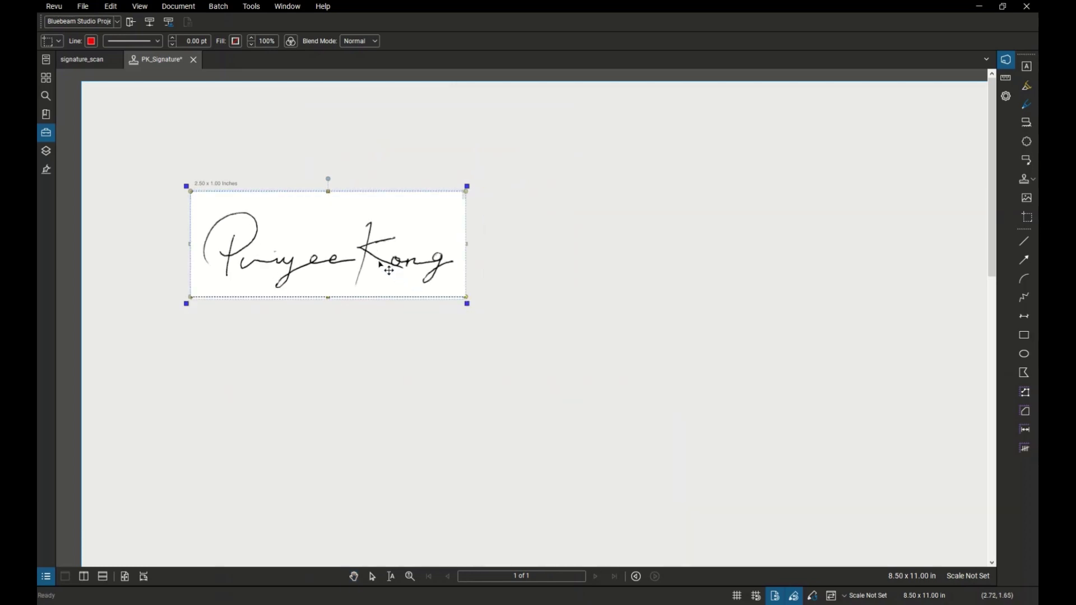
left_click_drag(189, 303, 184, 303)
key("v")
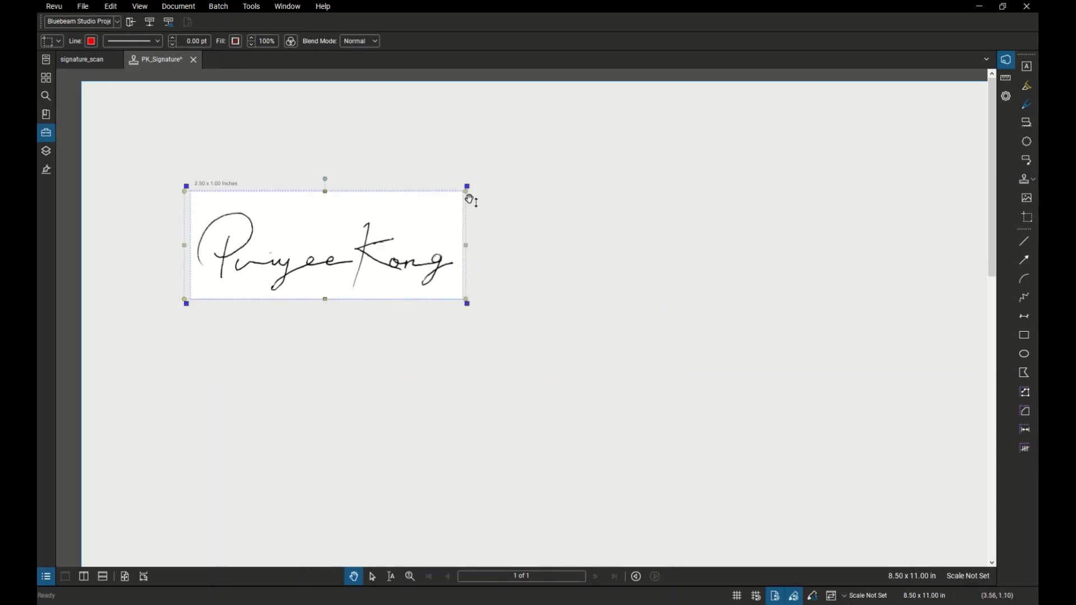
key("Escape")
left_click_drag(470, 194, 474, 186)
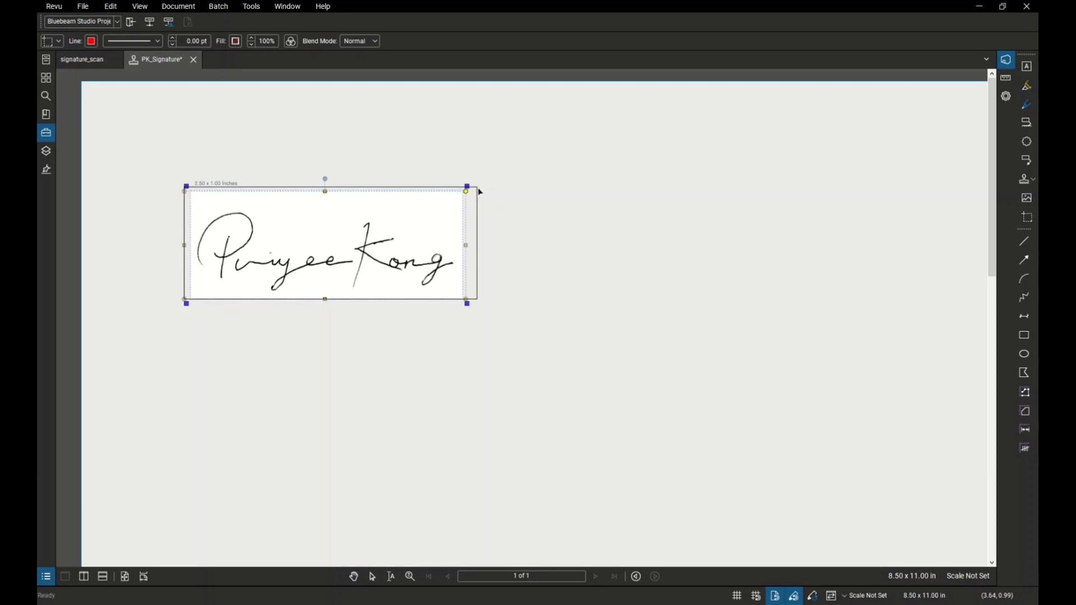
key("v")
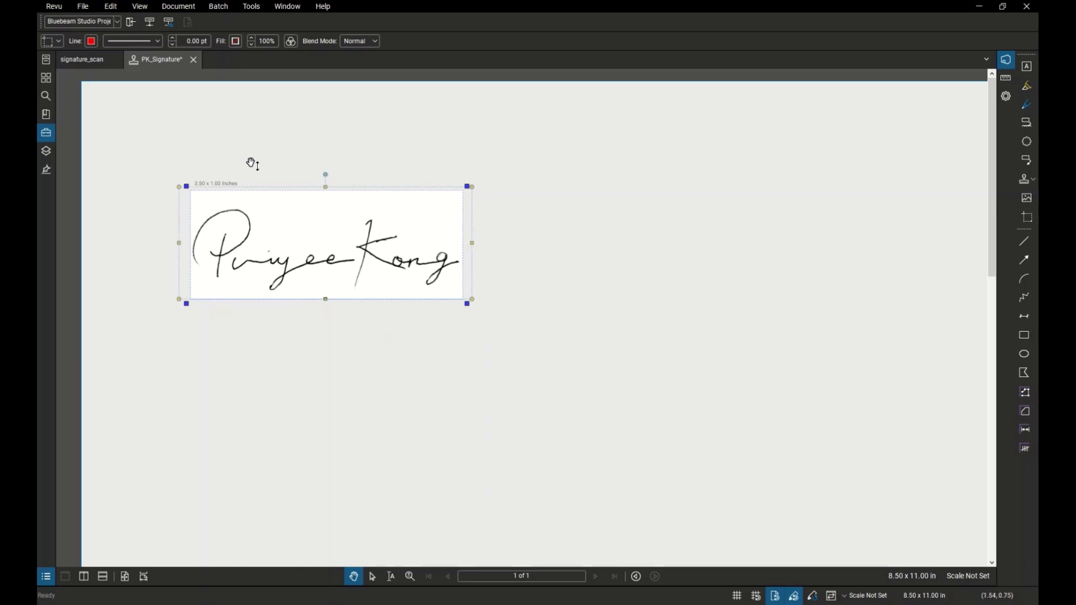
left_click(83, 7)
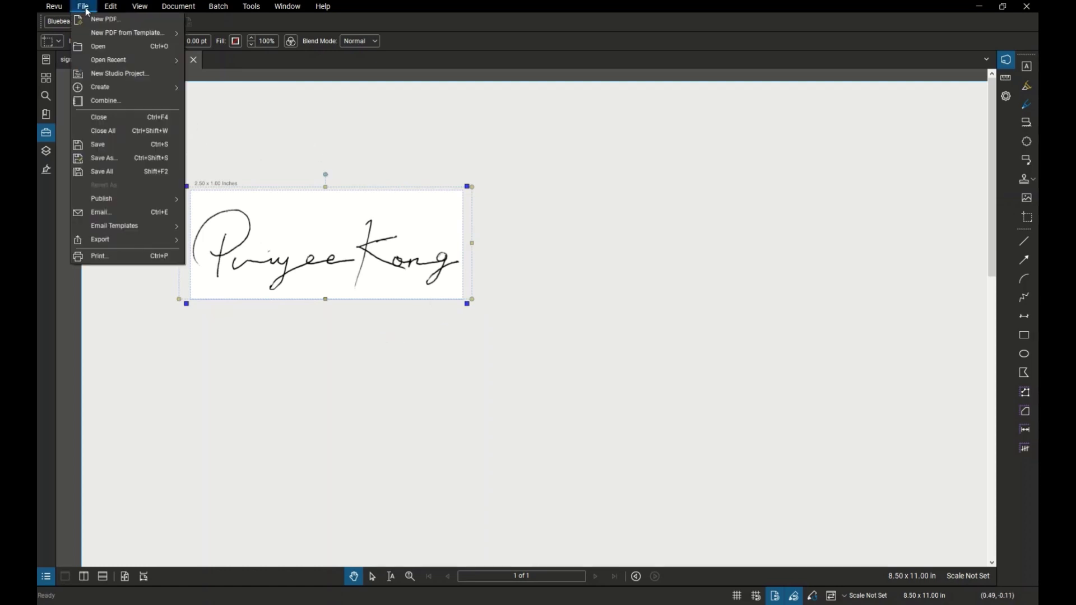
left_click(112, 145)
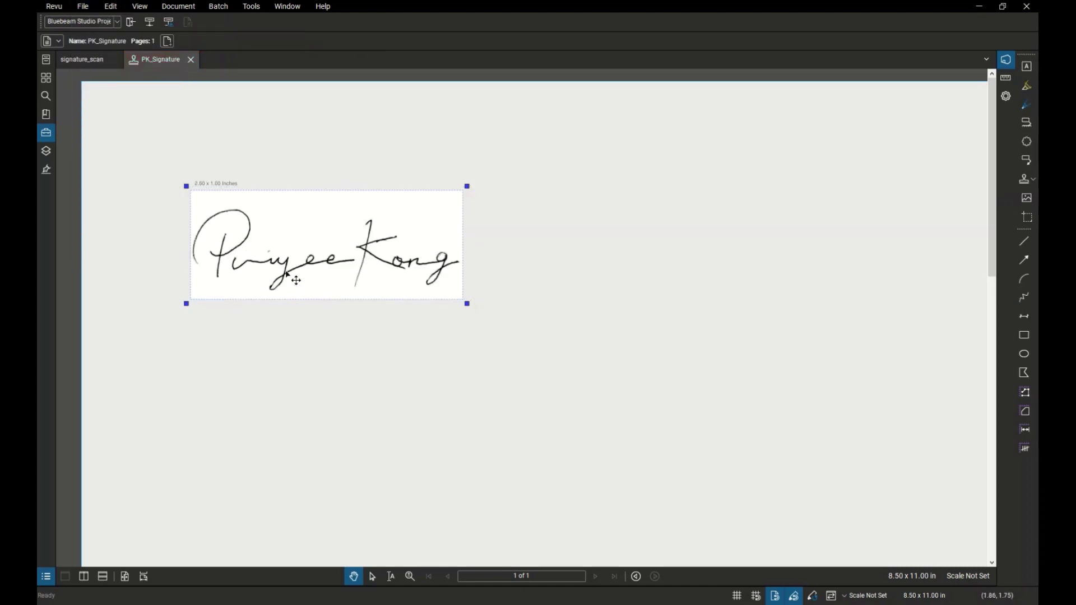
Check that the stamp folder points to Stamps on the personal drive, accept it, and look through the available stamps.
left_click(261, 8)
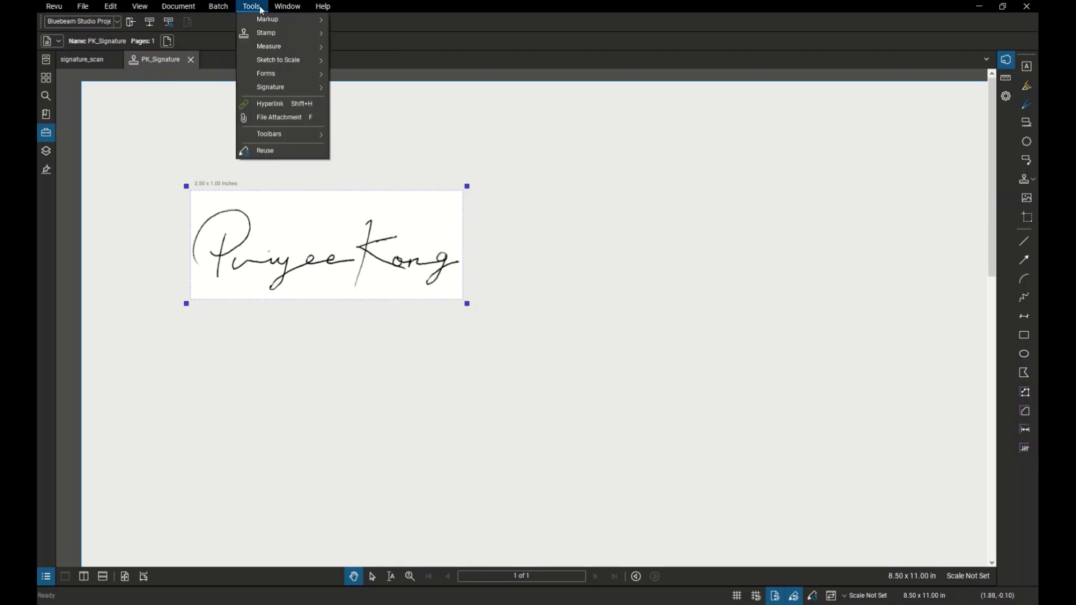
mouse_move(322, 47)
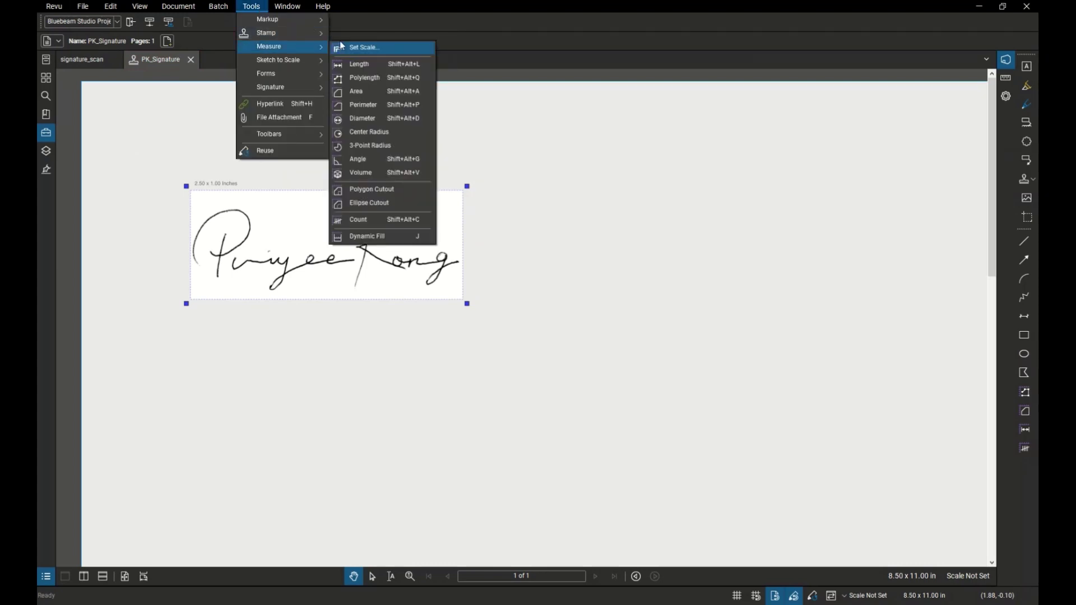
mouse_move(295, 32)
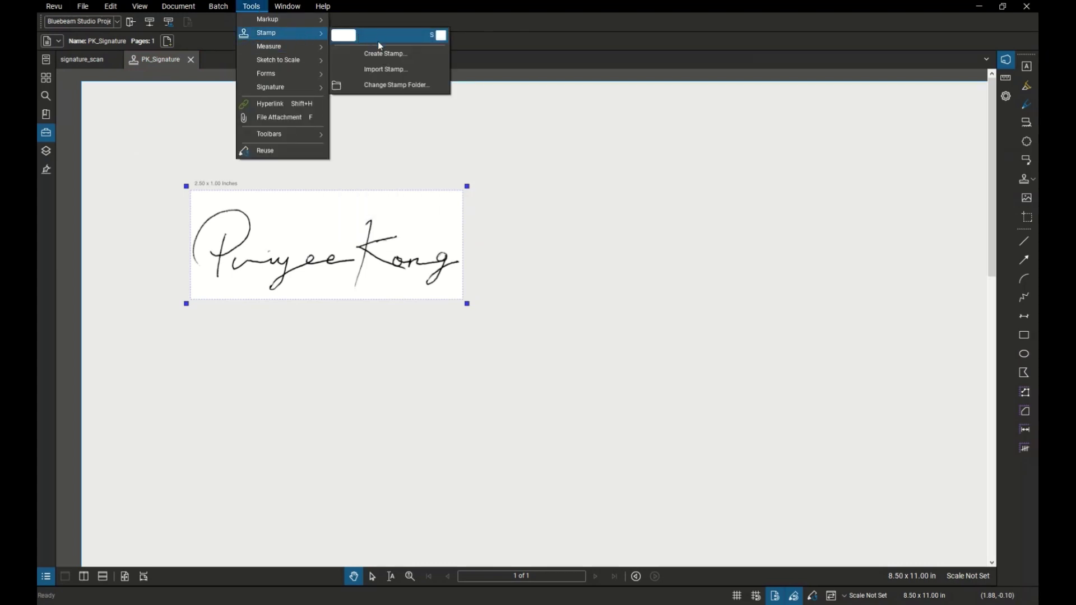
left_click(384, 86)
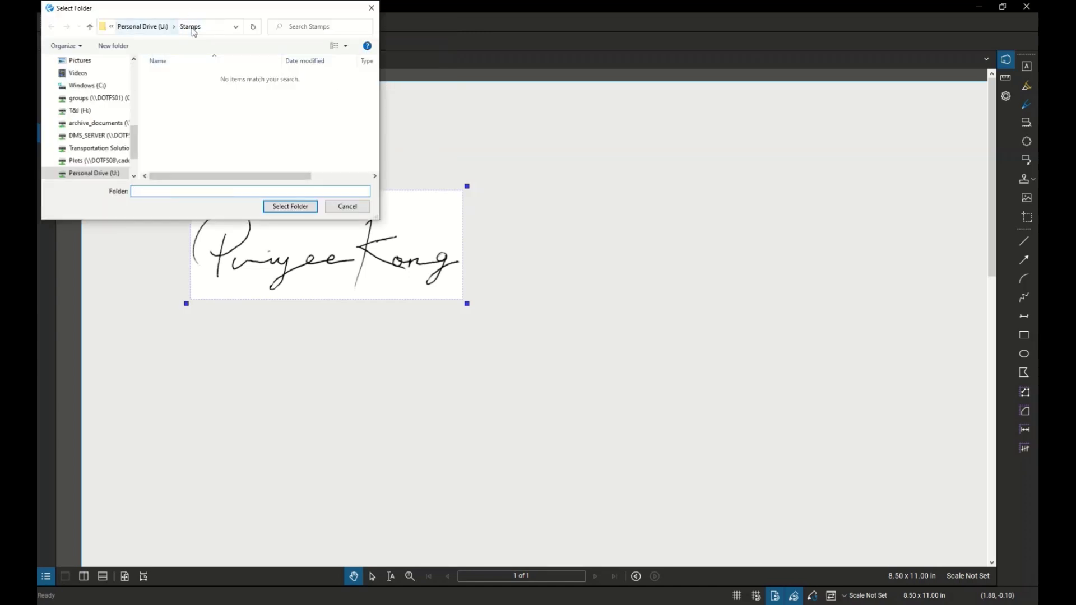
left_click(289, 206)
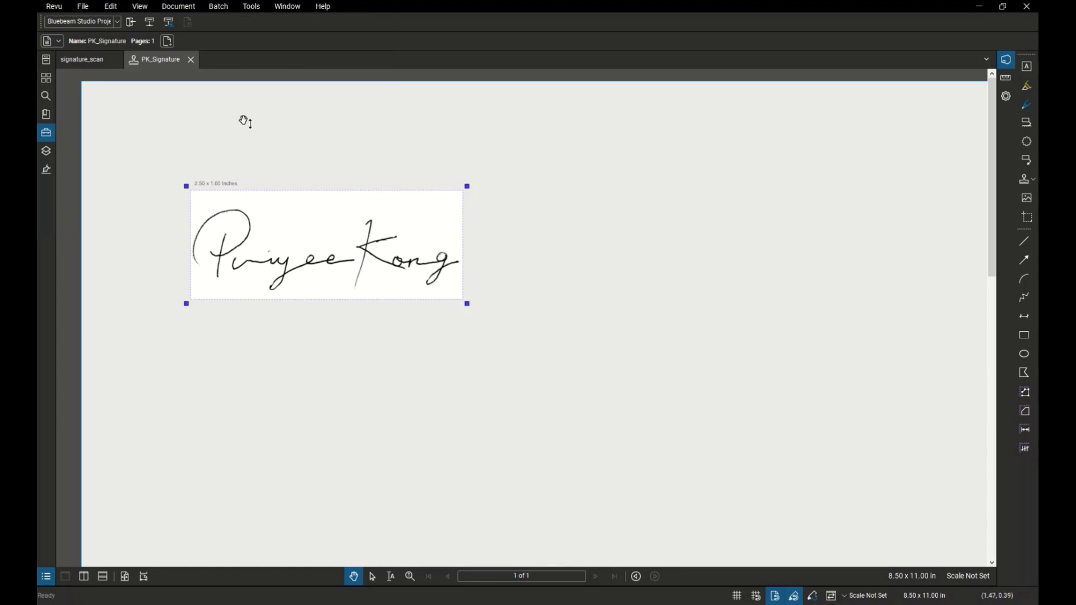
left_click(264, 8)
mouse_move(269, 31)
Open scanned_seal.pdf from the Downloads folder.
left_click(85, 9)
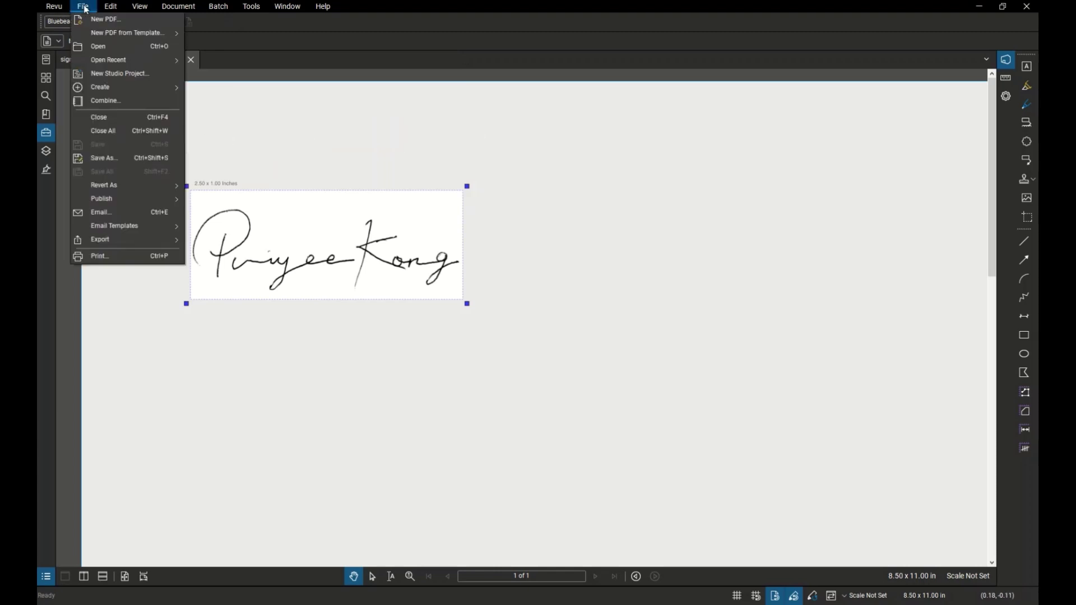
left_click(99, 46)
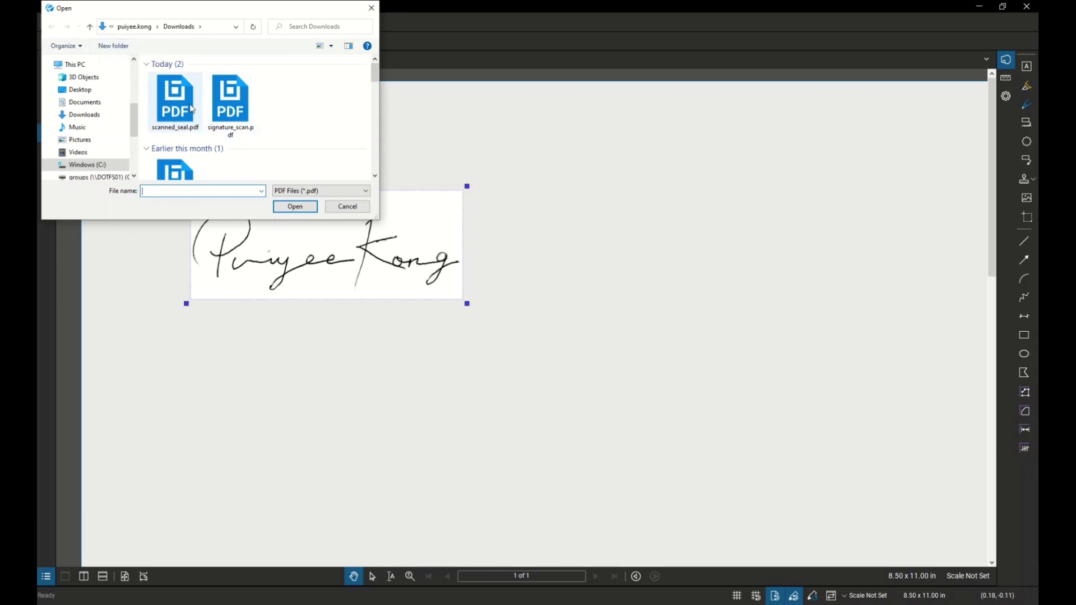
left_click(181, 103)
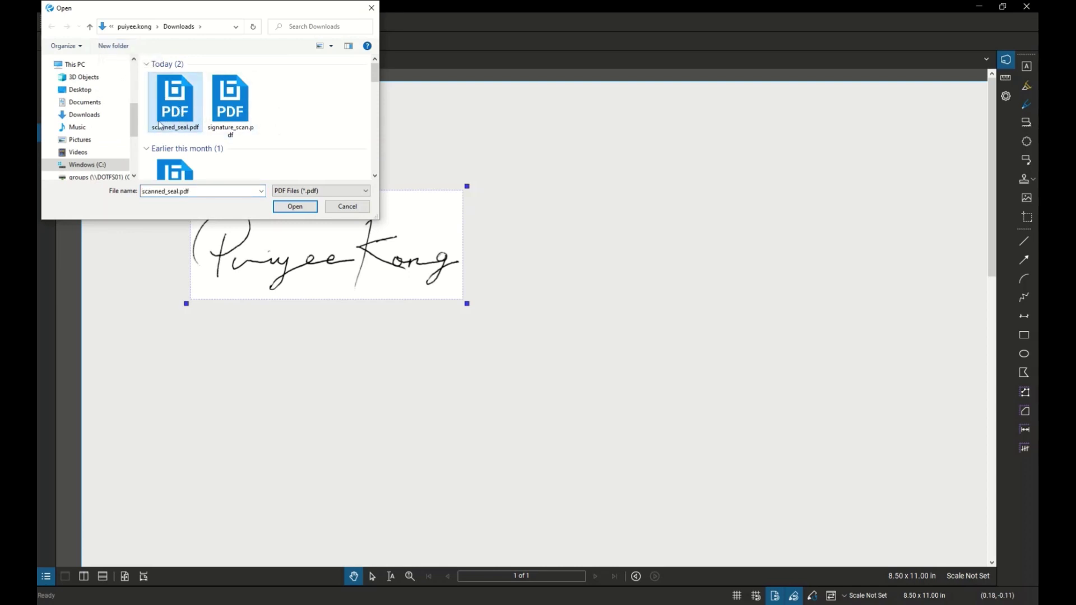
left_click(295, 206)
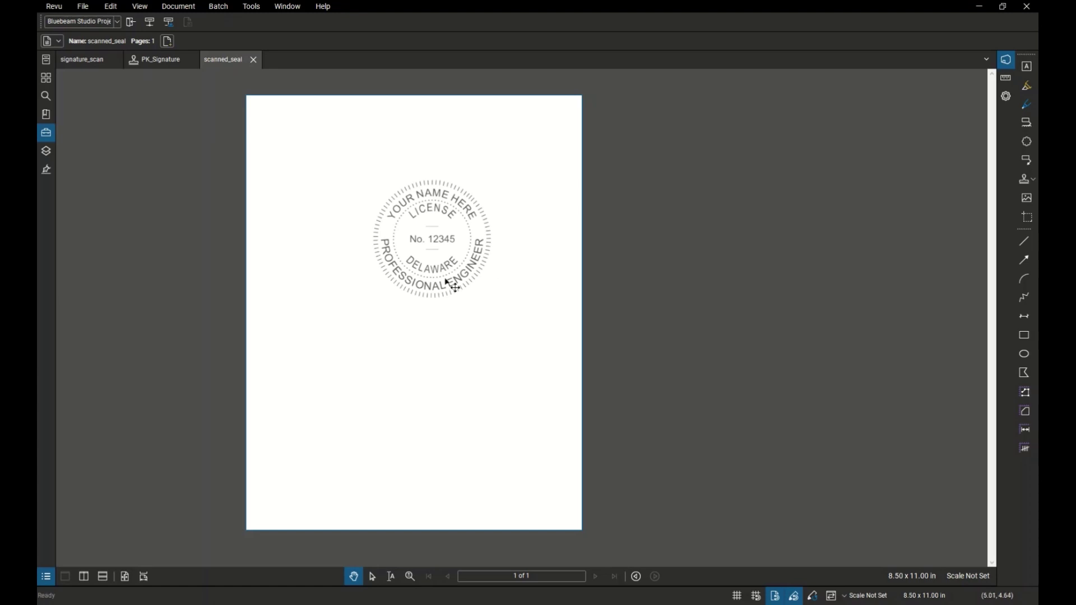
Create a blank stamp with subject PK_Seal, 1.5 inches wide and 1.5 inches high, using the Multiply blend mode.
left_click(252, 8)
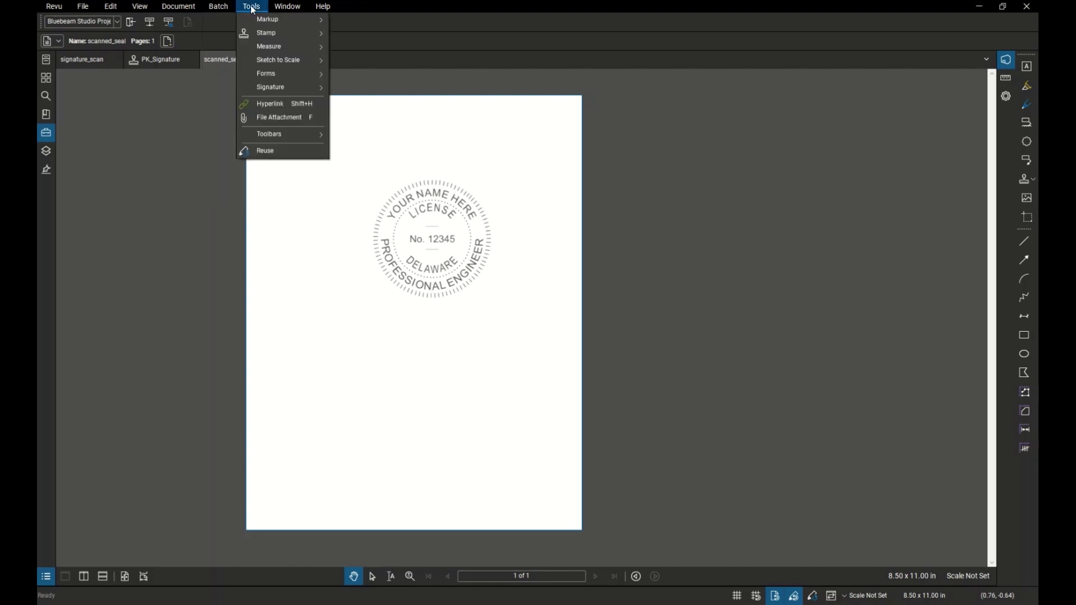
mouse_move(256, 36)
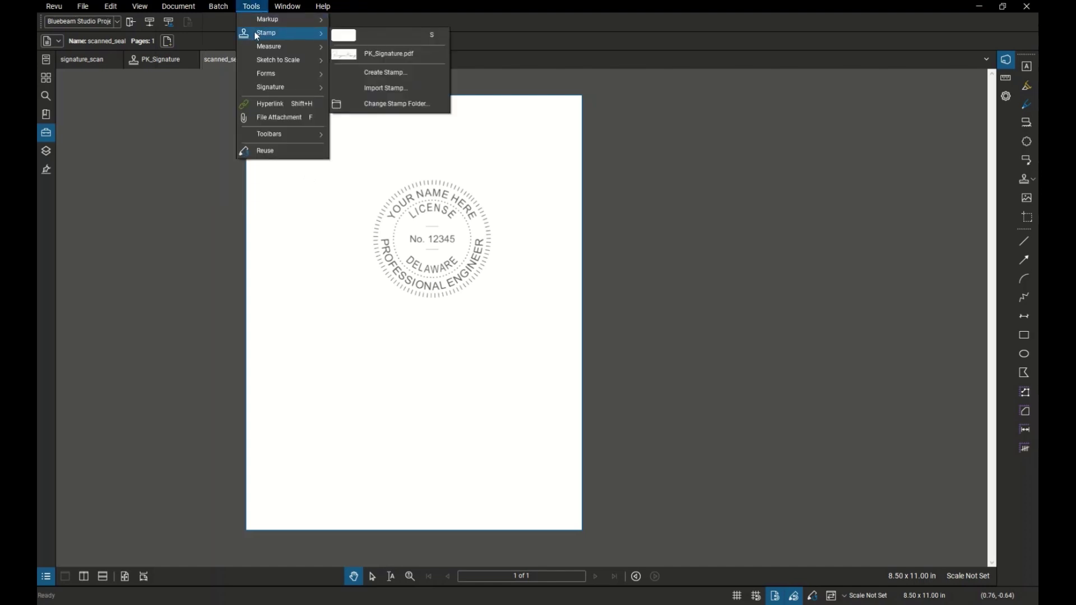
left_click(362, 75)
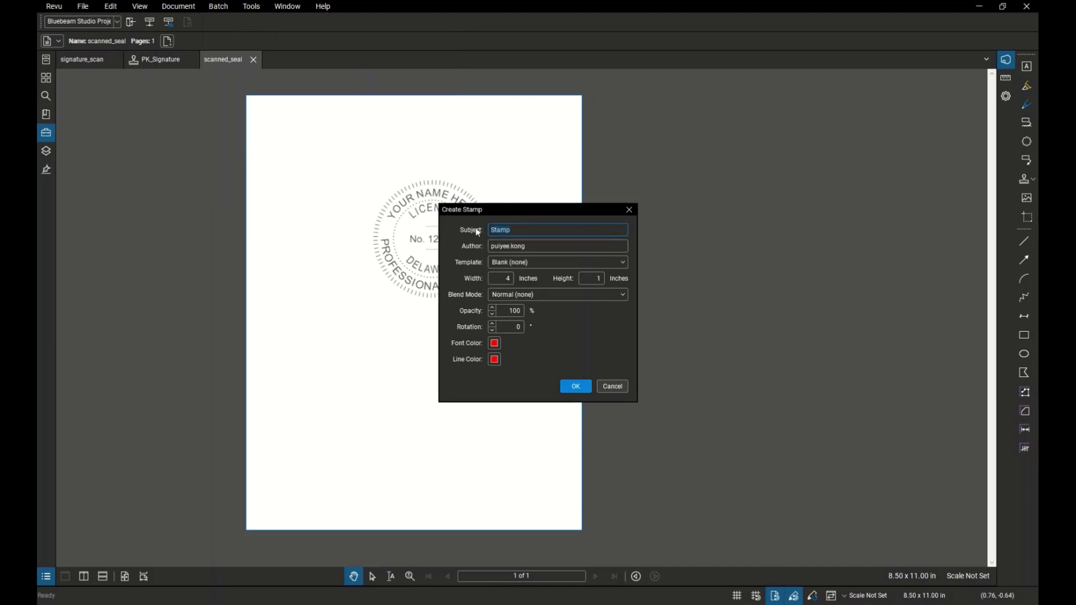
type("PK_Seal")
left_click(496, 278)
left_click(595, 275)
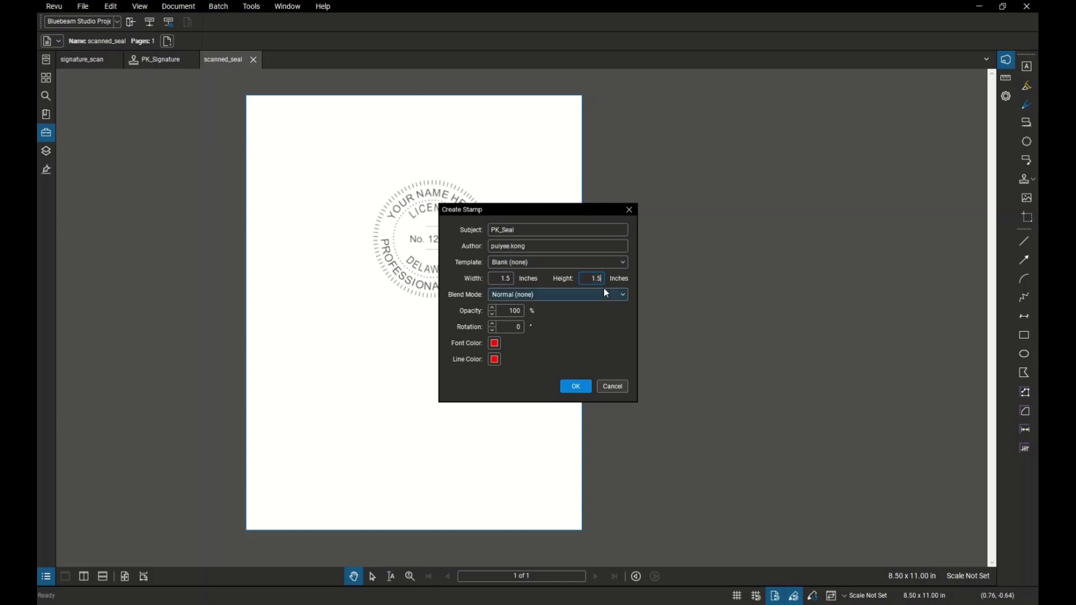
left_click(507, 295)
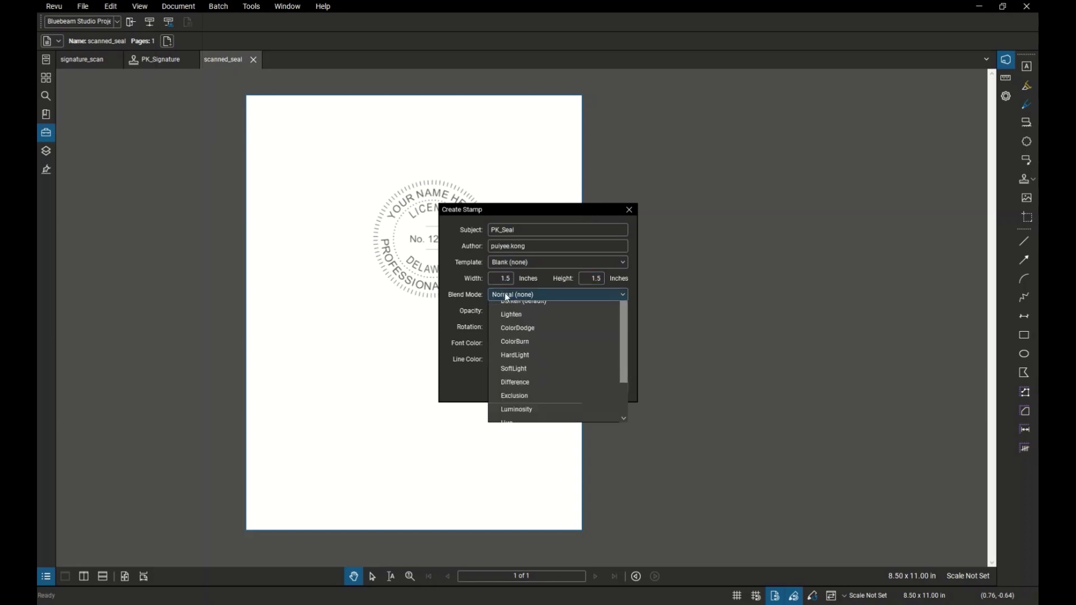
left_click(516, 319)
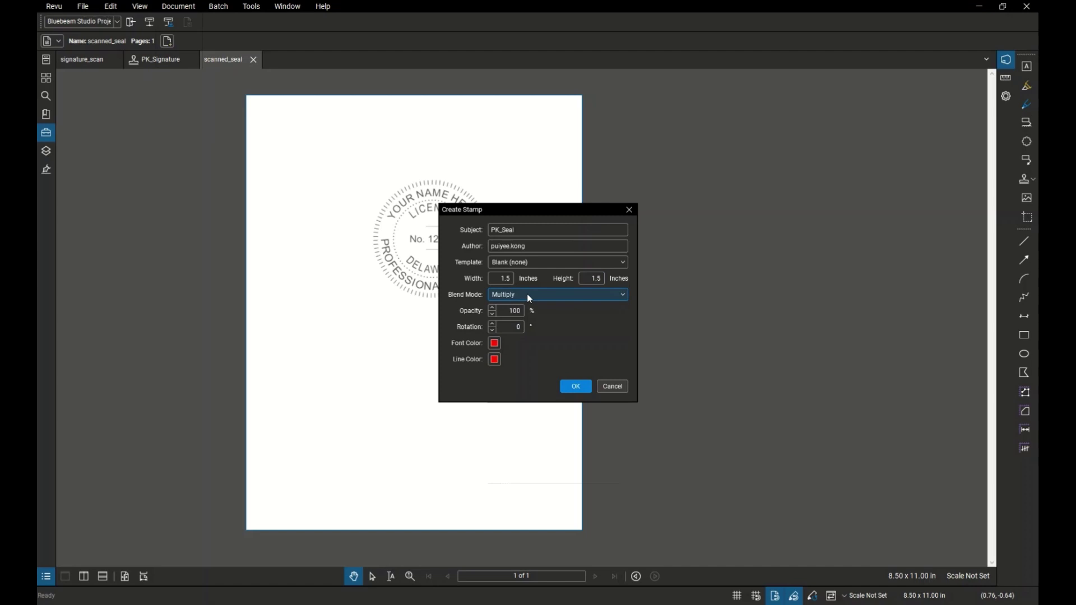
left_click(576, 387)
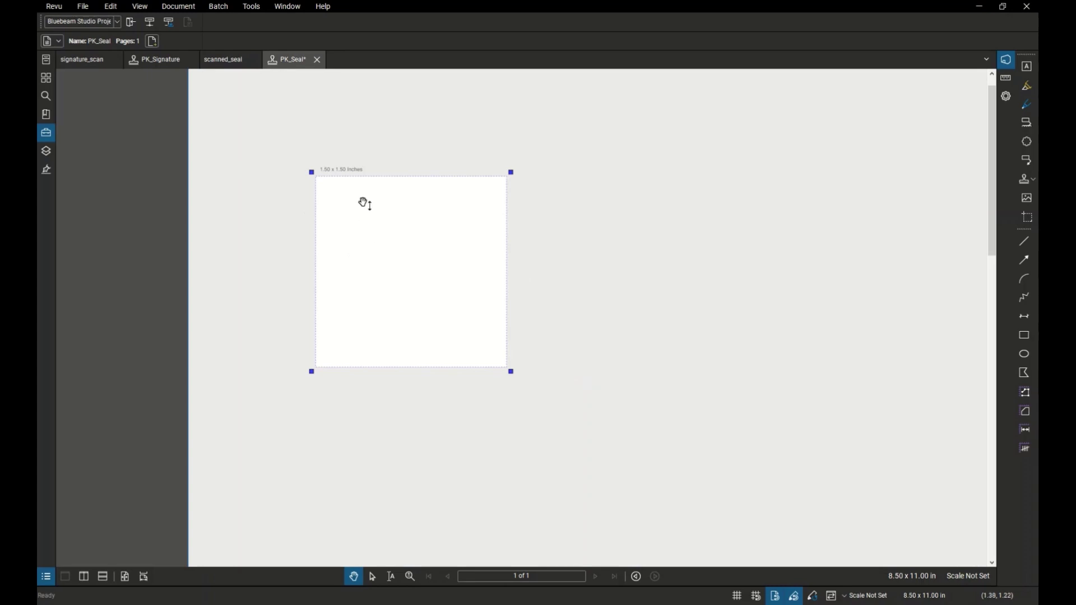
Take a snapshot of the whole engineer seal in the scanned_seal document.
left_click(224, 61)
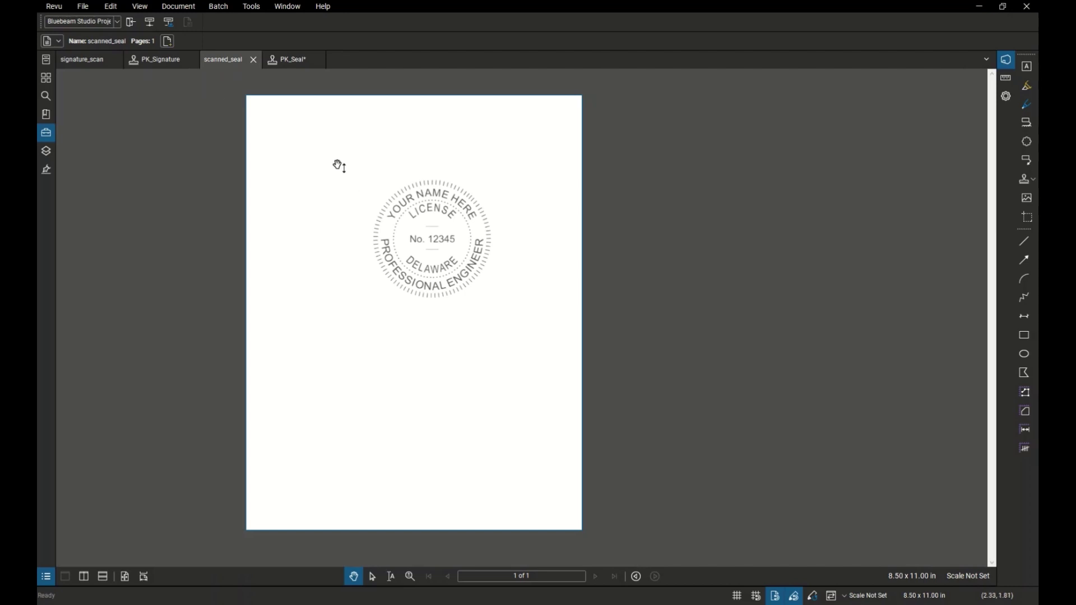
left_click(111, 7)
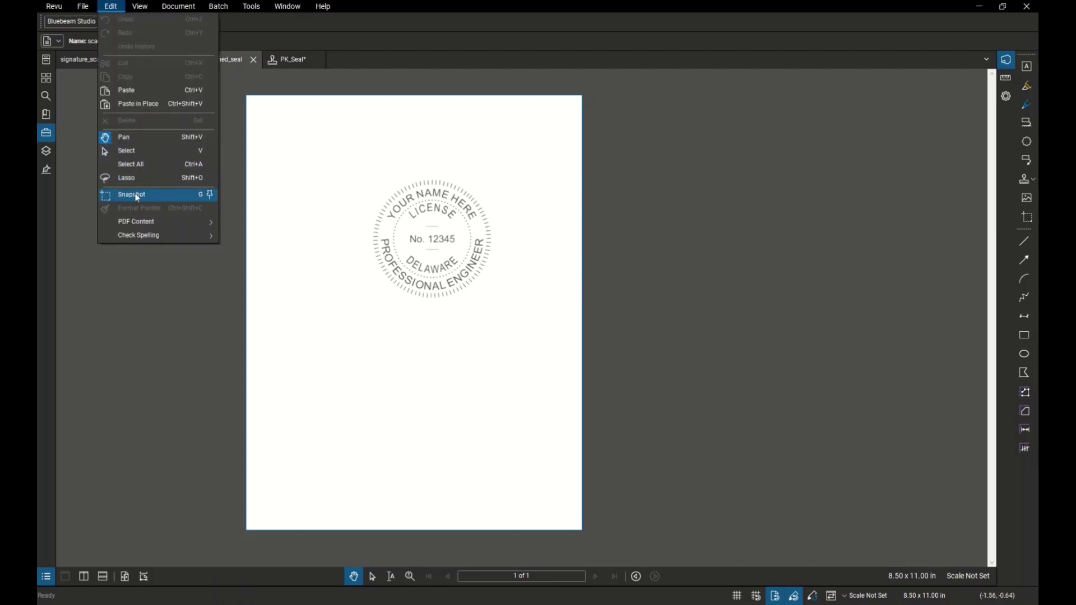
left_click(206, 194)
left_click_drag(367, 166, 498, 304)
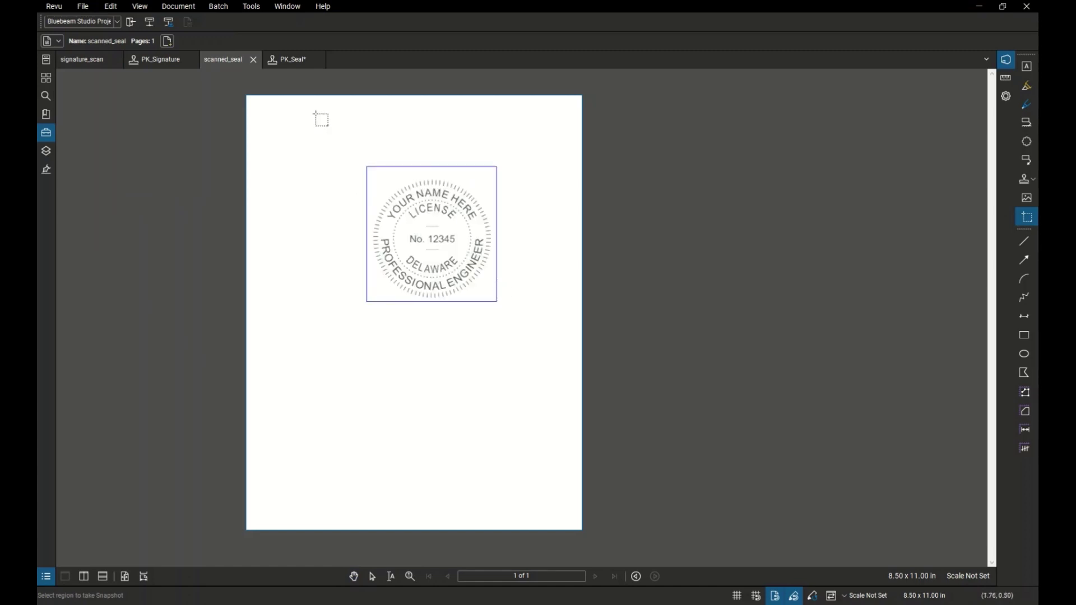
Paste the seal snapshot into the PK_Seal stamp and place it over the white stamp area.
left_click(288, 61)
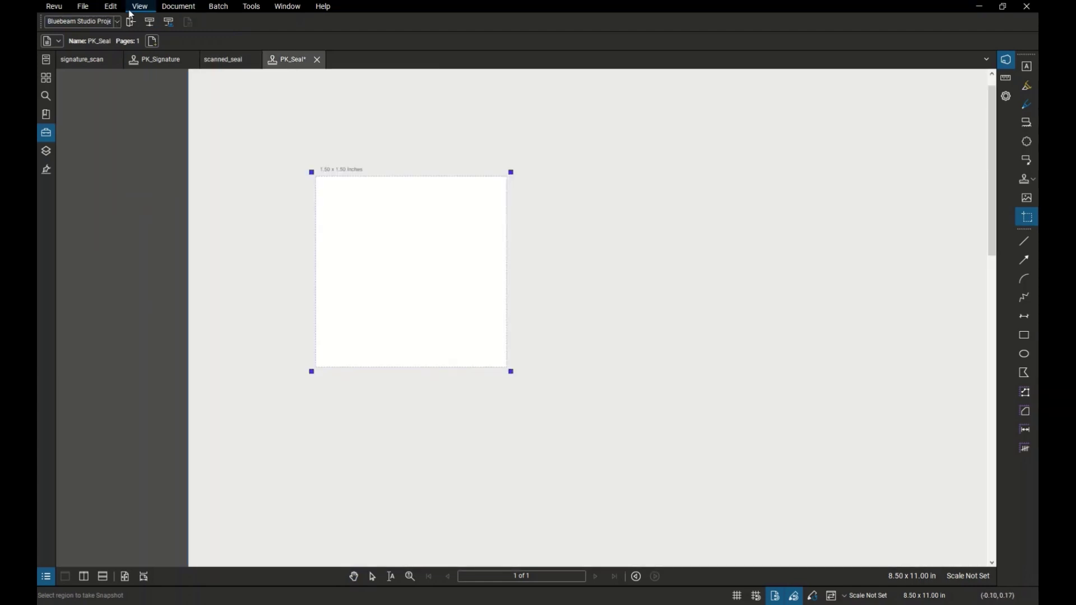
left_click(113, 8)
left_click(134, 90)
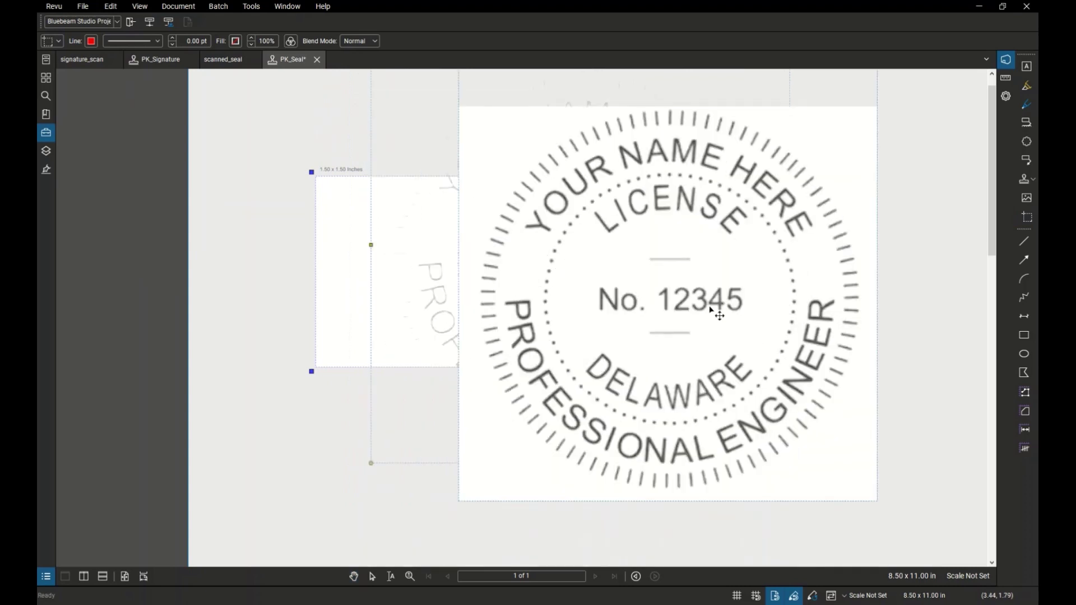
left_click(596, 315)
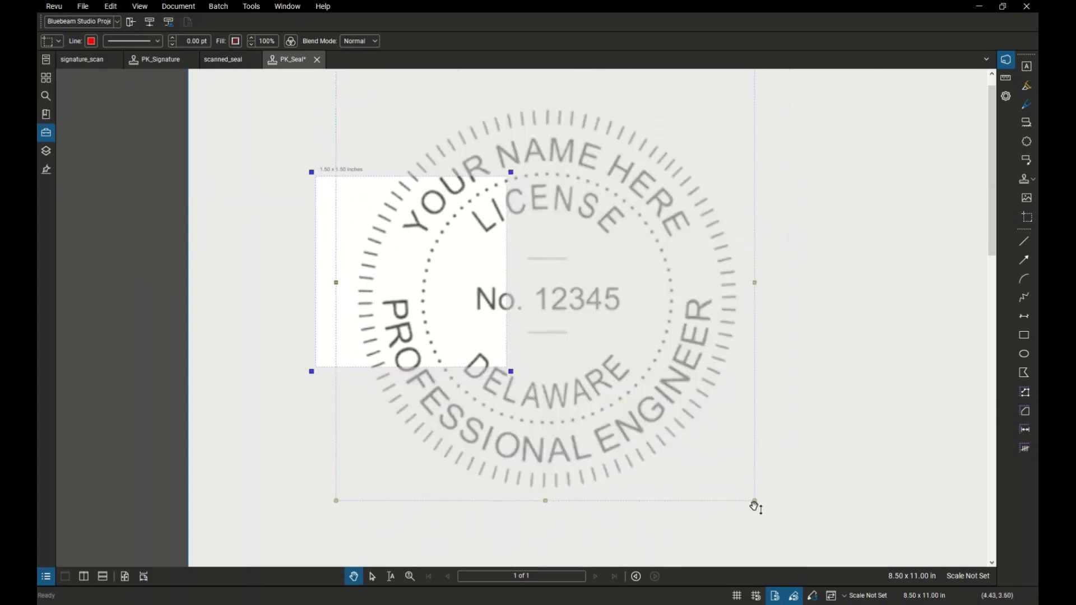
Resize and position the pasted seal so it fills the white stamp area, and save the PK_Seal stamp.
mouse_move(755, 503)
left_mouse_down()
mouse_move(784, 513)
mouse_move(476, 287)
left_mouse_up()
mouse_move(408, 113)
left_mouse_down()
mouse_move(376, 185)
mouse_move(378, 234)
left_mouse_up()
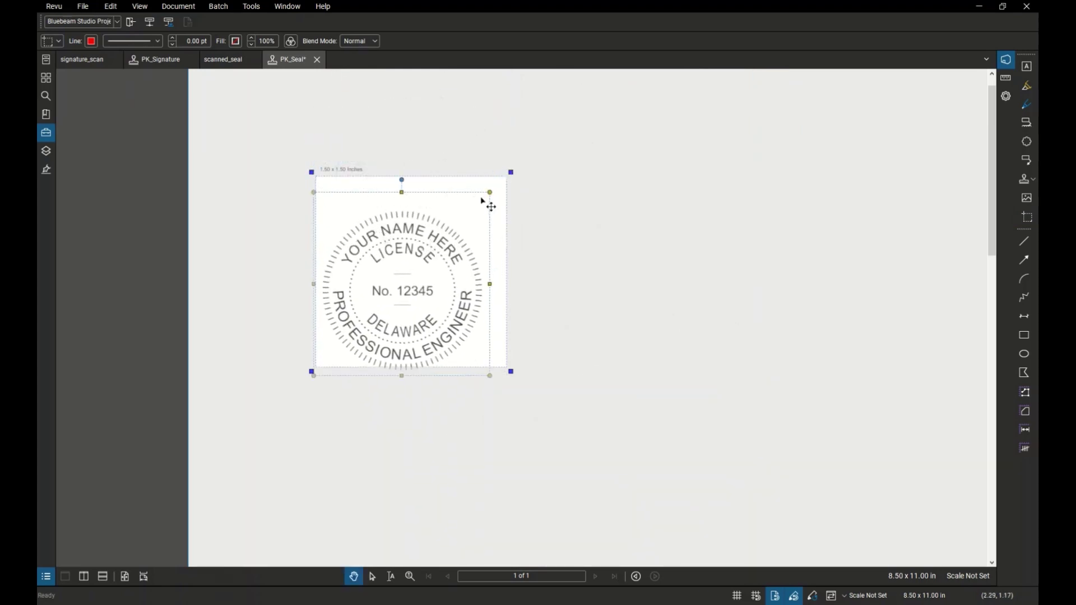
left_click_drag(489, 197, 512, 172)
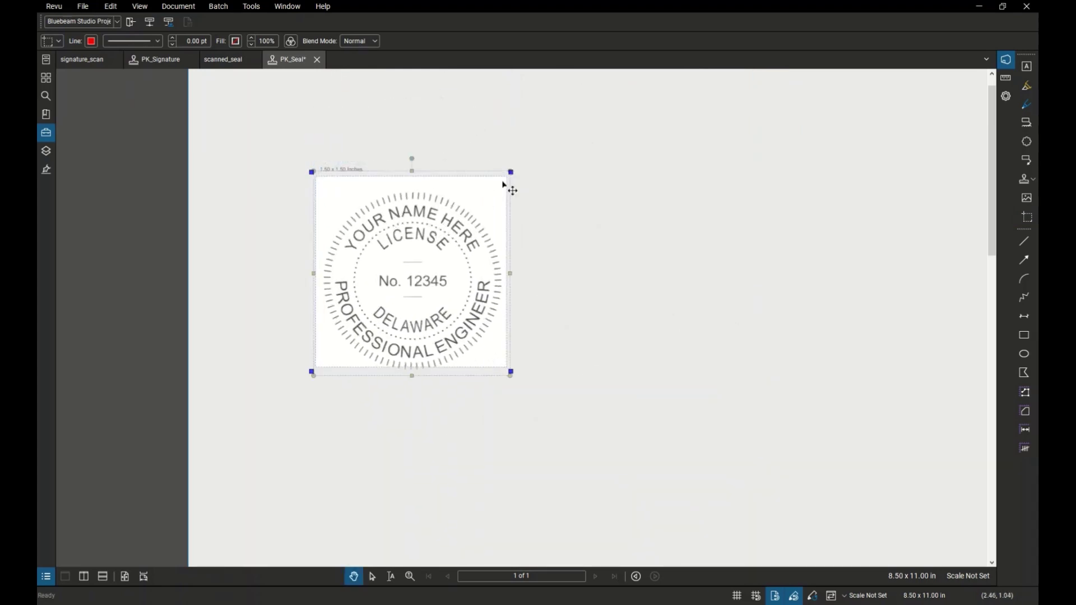
key("Up")
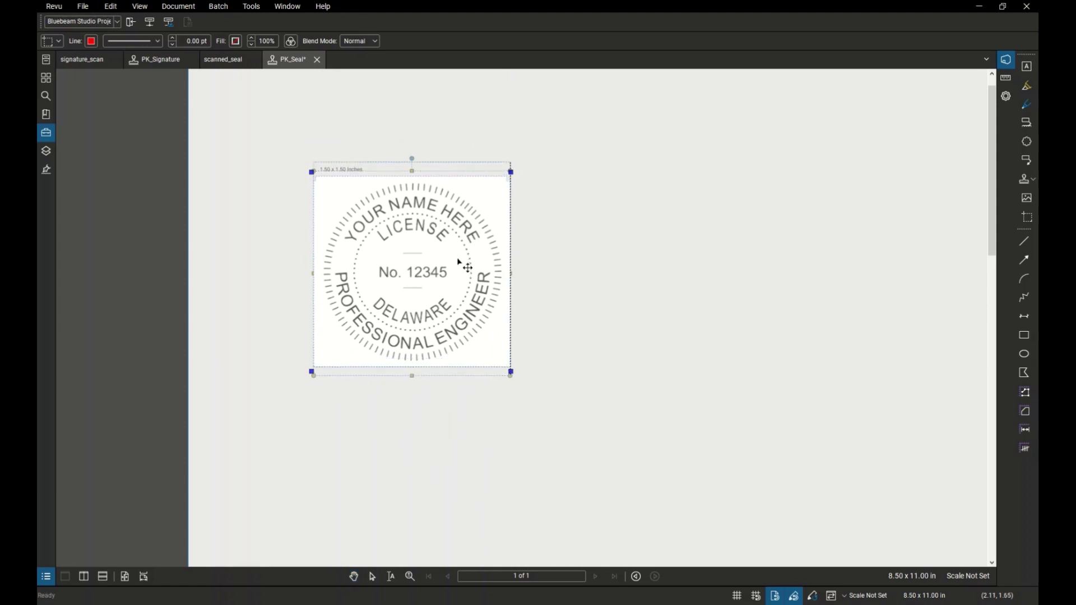
left_click(584, 305)
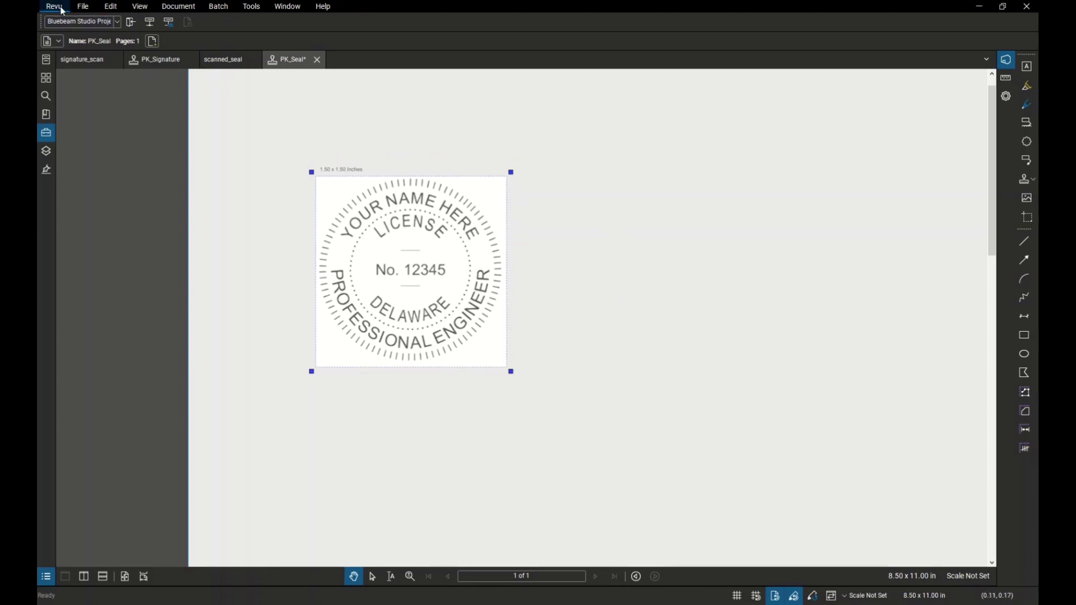
left_click(83, 7)
left_click(99, 150)
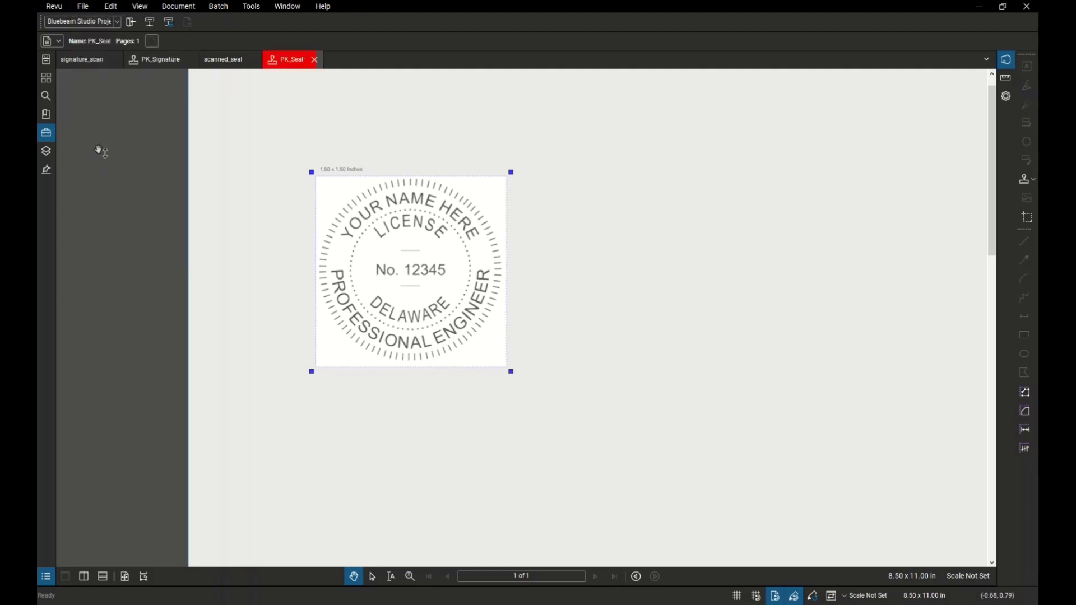
Reselect Stamps on the personal drive as the stamp folder, and open PK_Seal.pdf for editing from the stamp list.
left_click(251, 6)
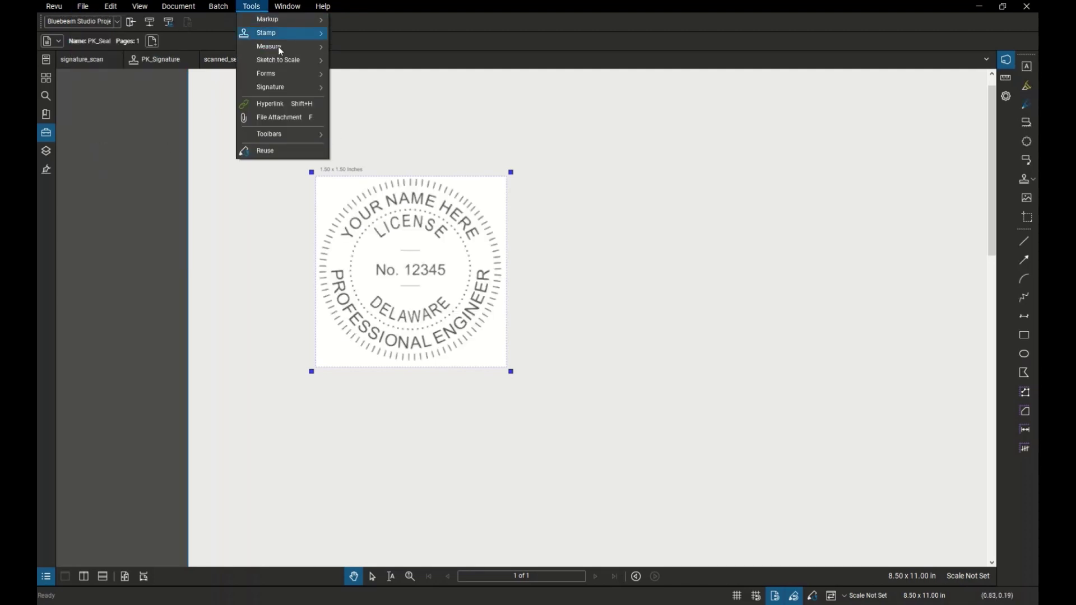
mouse_move(285, 32)
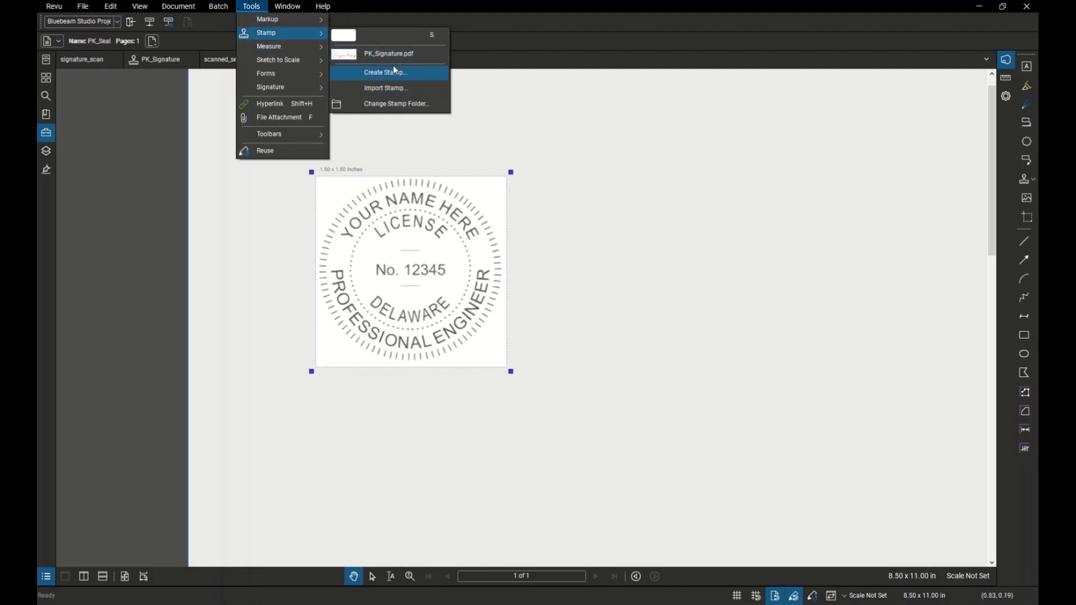
left_click(394, 104)
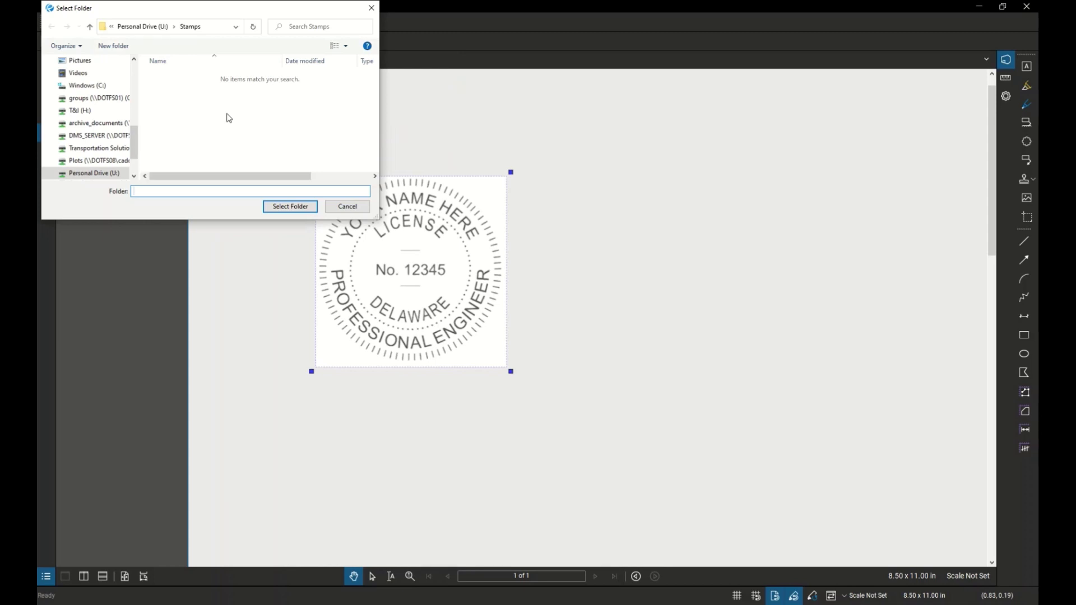
left_click(283, 209)
left_click(251, 6)
mouse_move(276, 36)
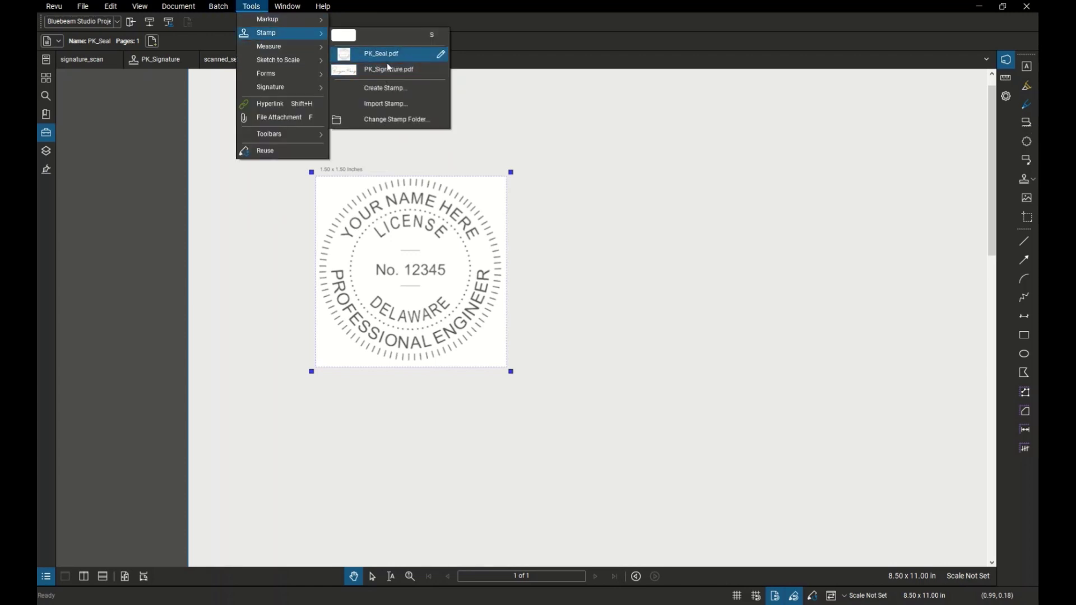
left_click(441, 53)
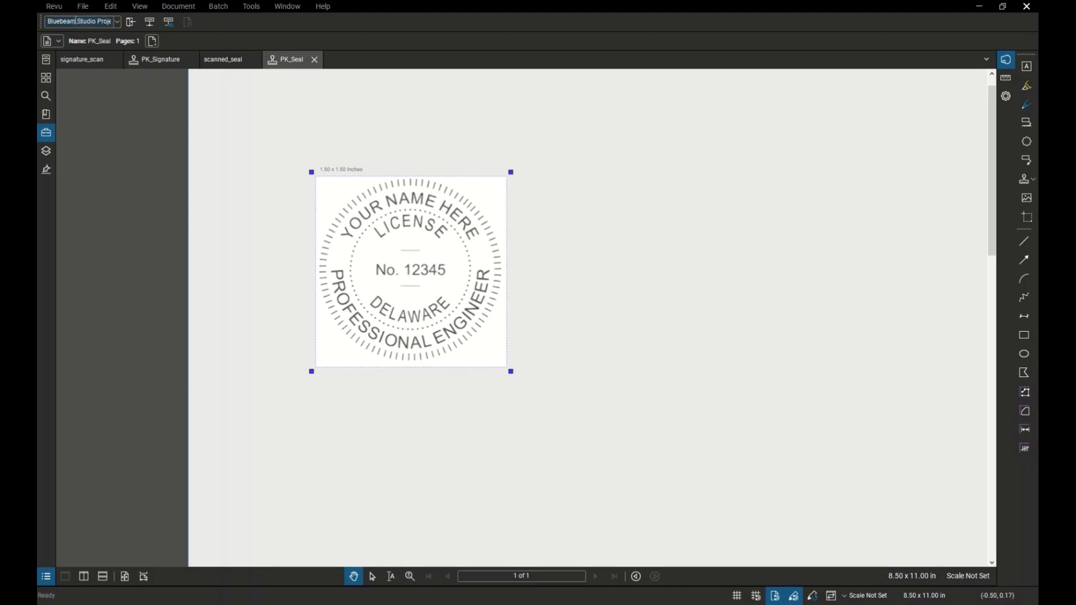
Import the template file \\DOTFS08\CADD\Bluebeam\DelDOT_Sign_Seal_Template.pdf to open it, and dismiss the leftover file dialog.
left_click(80, 8)
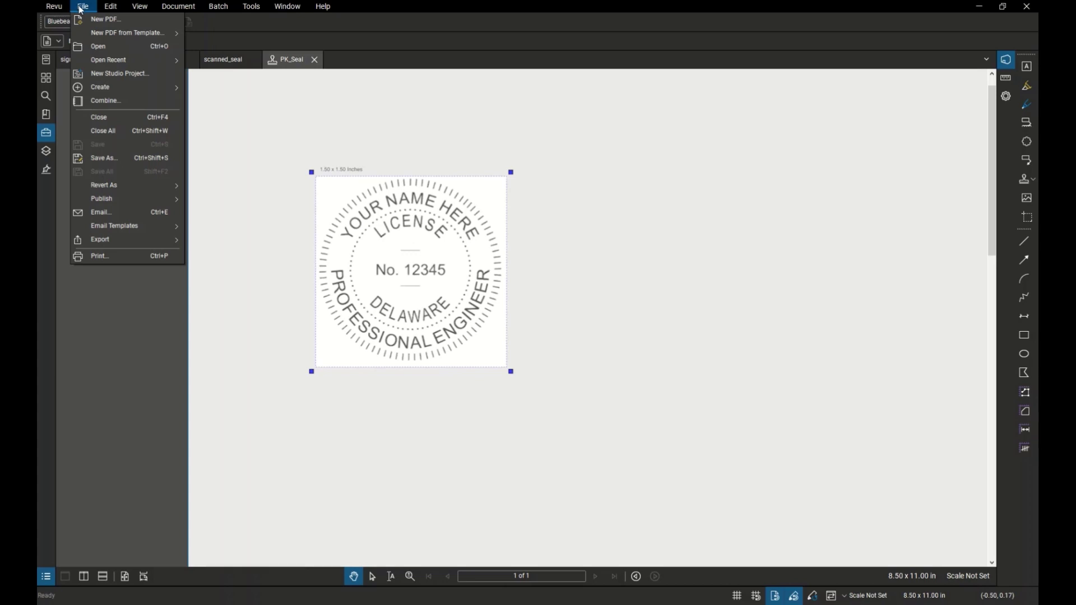
mouse_move(116, 36)
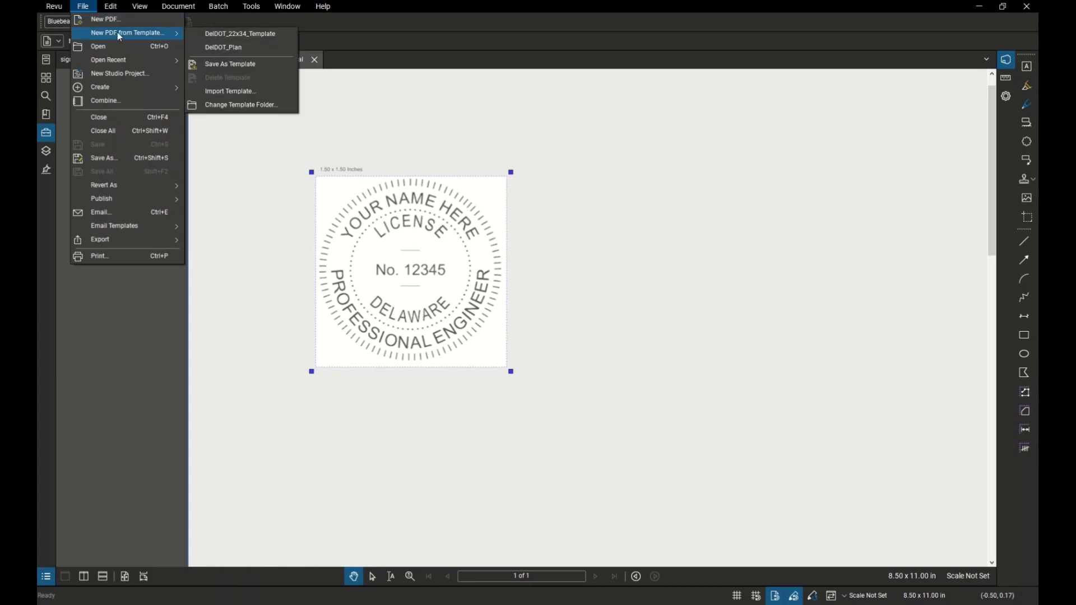
left_click(270, 90)
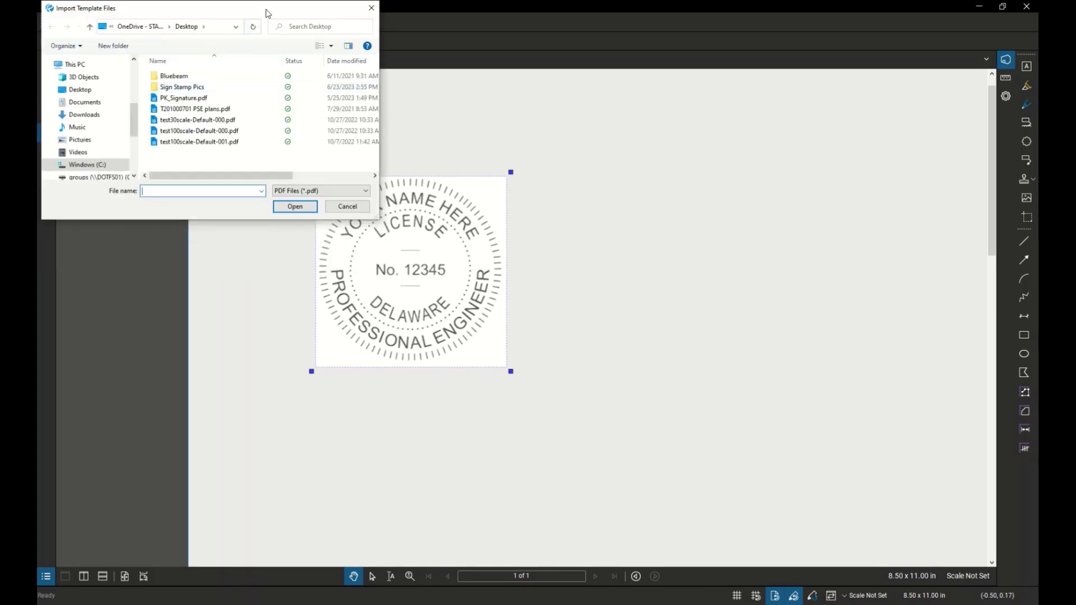
left_click_drag(268, 11, 600, 168)
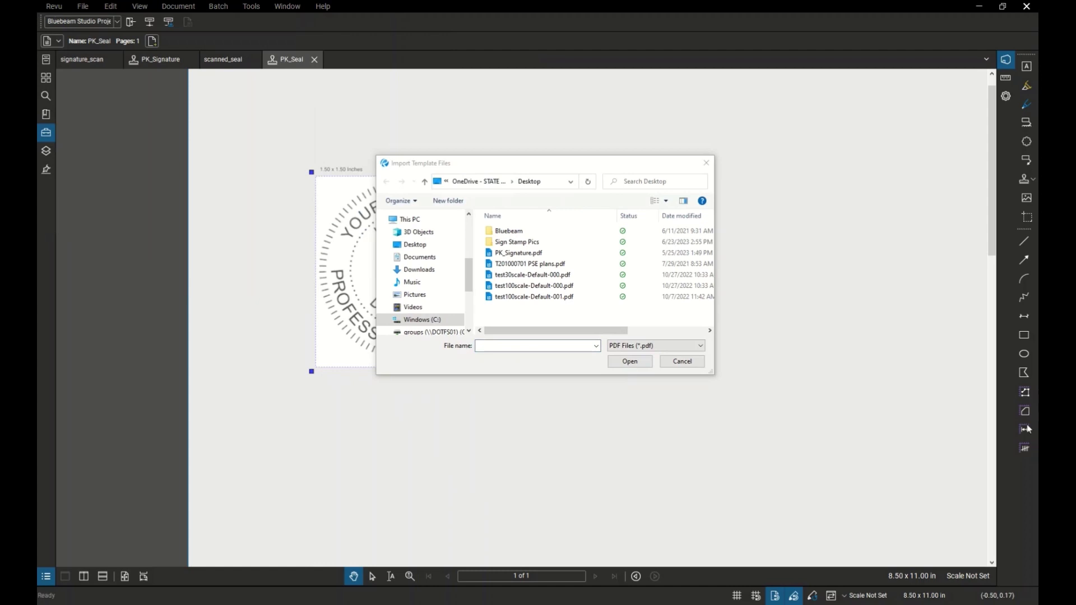
left_click(554, 181)
type("Bluebeam\\DelDOT_Sign_Seal_Template.pdf")
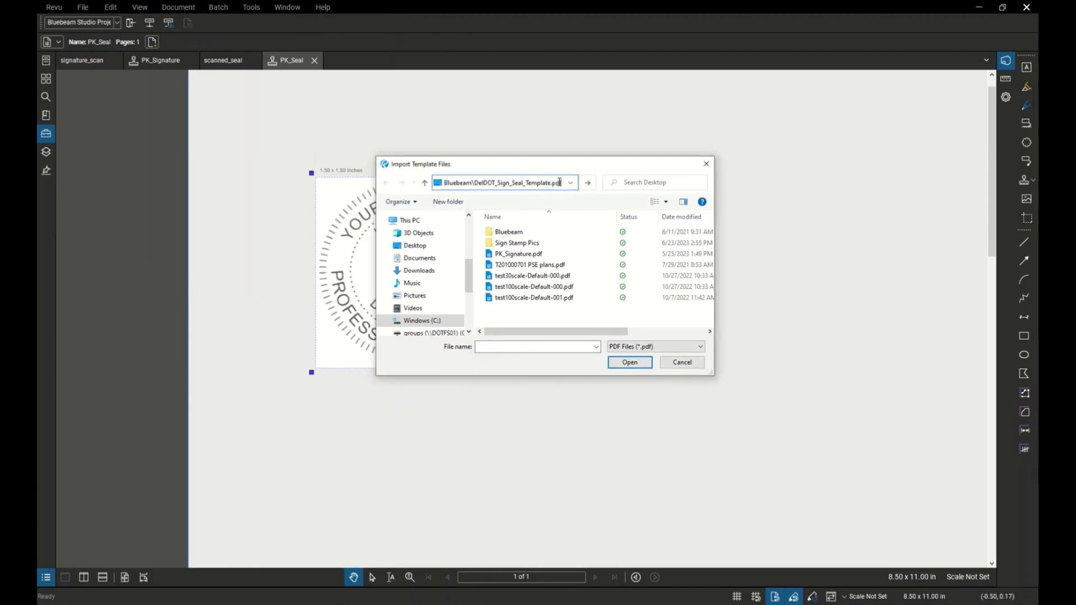
left_click_drag(454, 183, 431, 185)
left_click(455, 184)
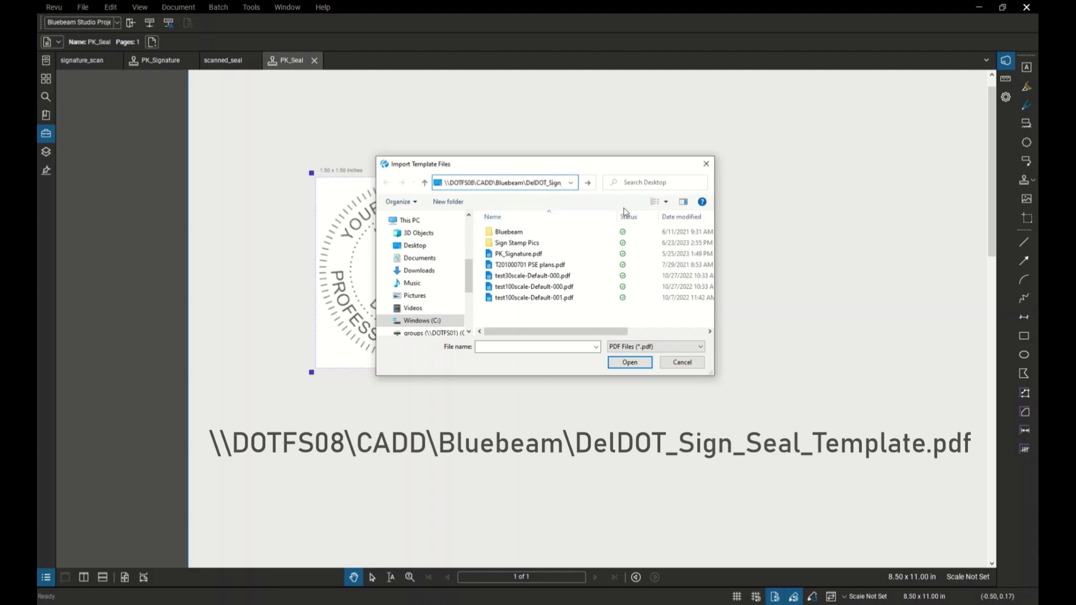
type("_Seal_Template.pdf")
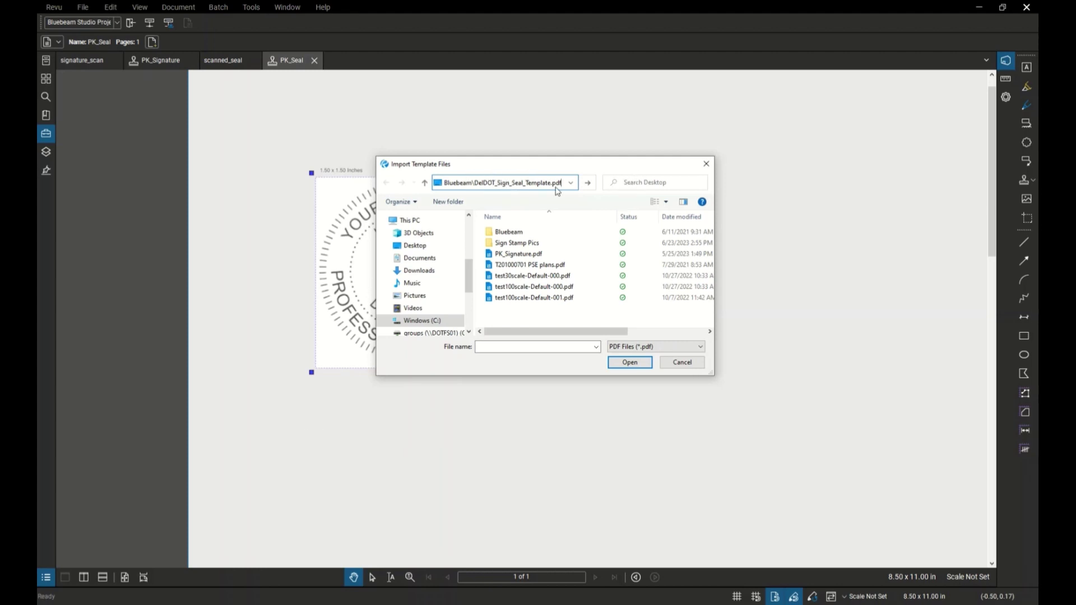
key("Return")
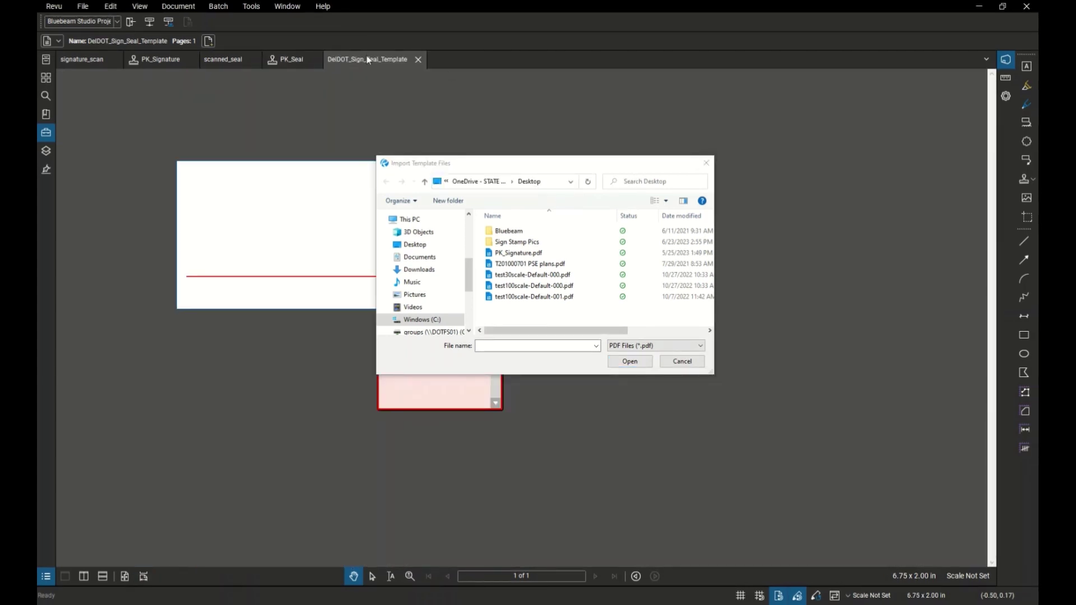
left_click_drag(446, 165, 607, 314)
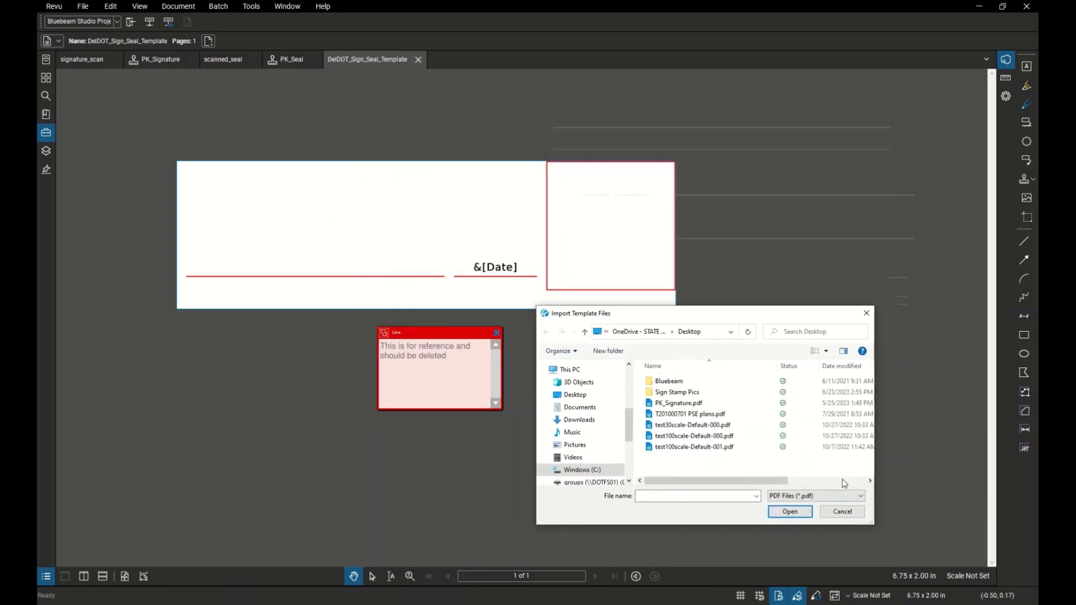
left_click(866, 317)
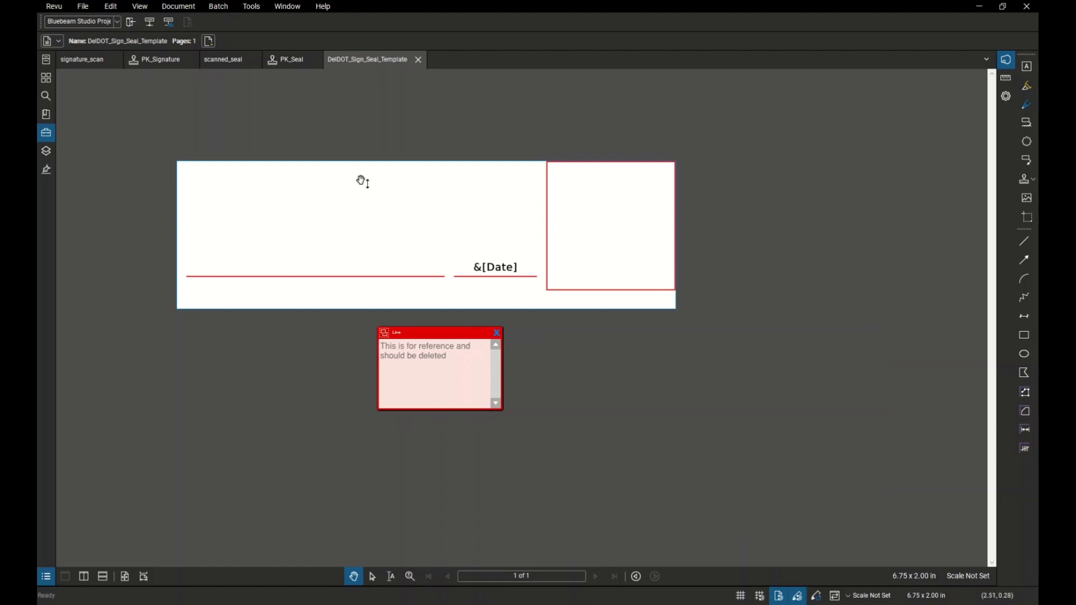
Create a blank stamp with subject Date, width 1.25 inches, height 0.25 inches and blend mode Multiply.
left_click(256, 8)
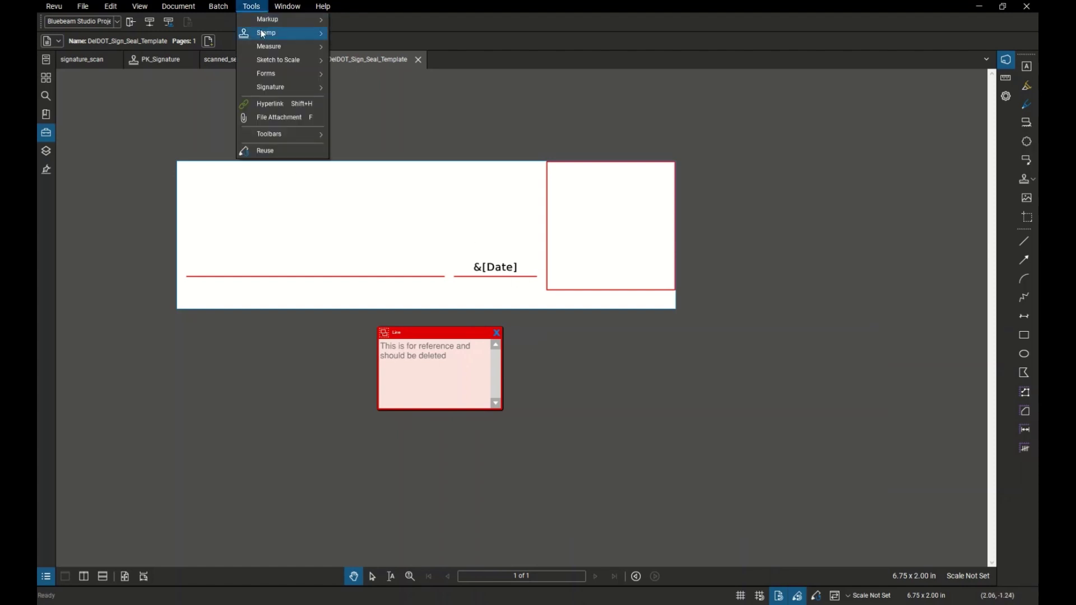
mouse_move(263, 35)
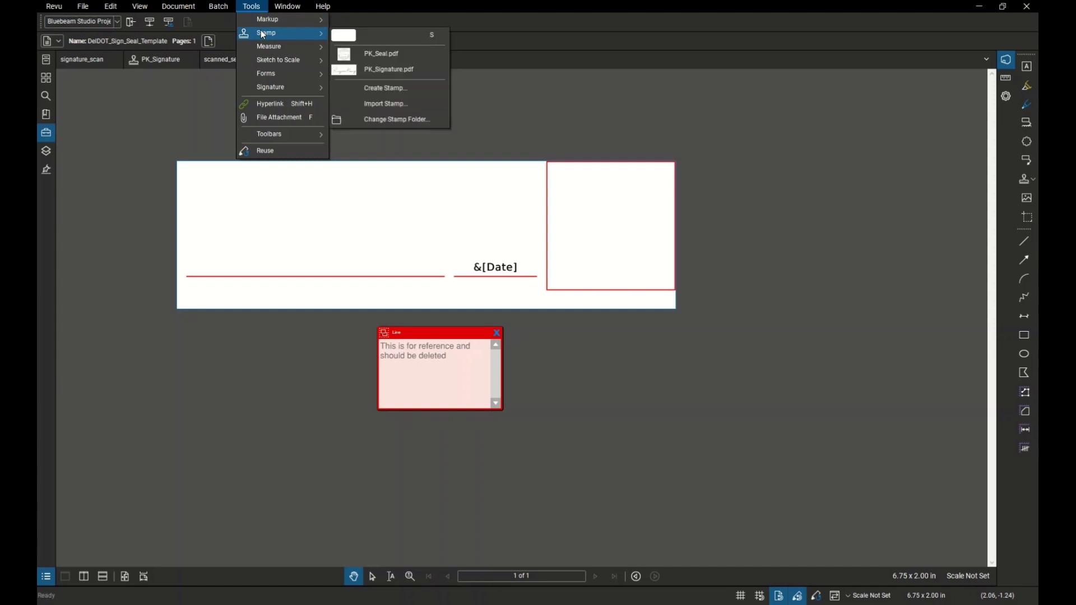
left_click(418, 93)
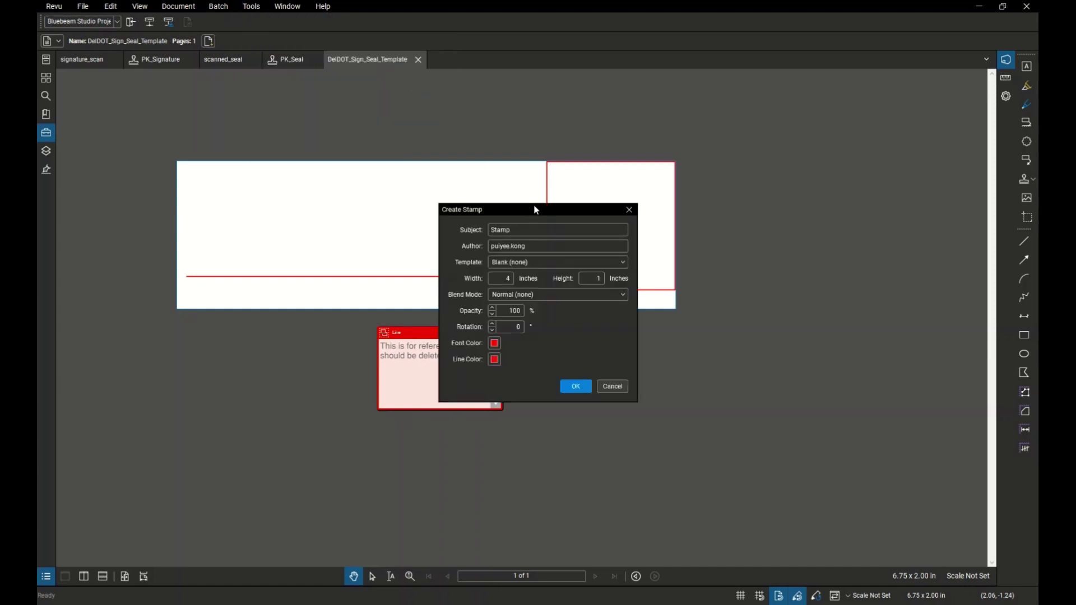
double_click(492, 229)
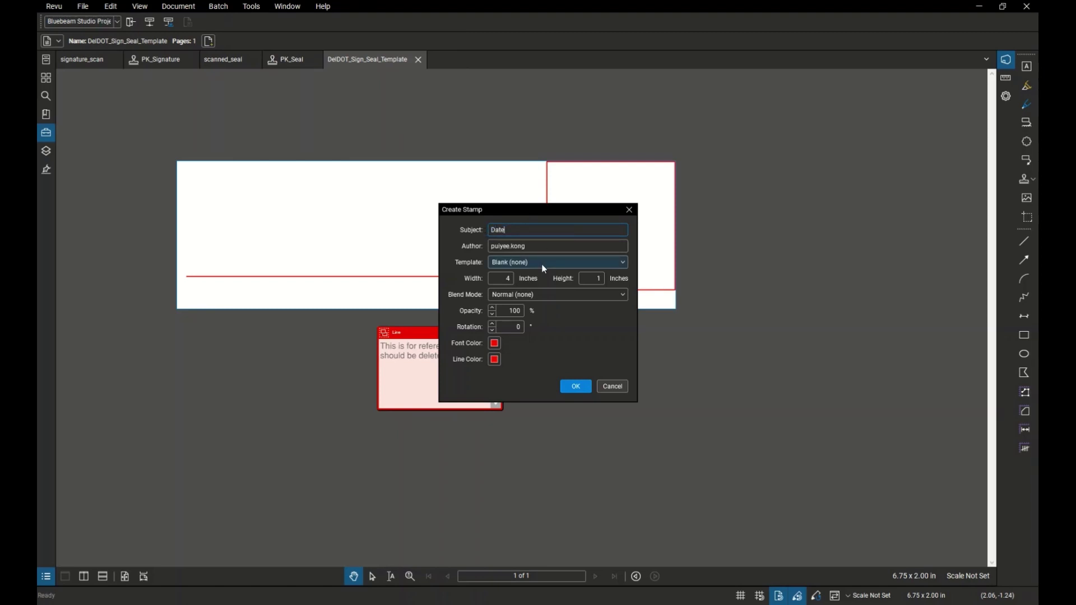
double_click(508, 280)
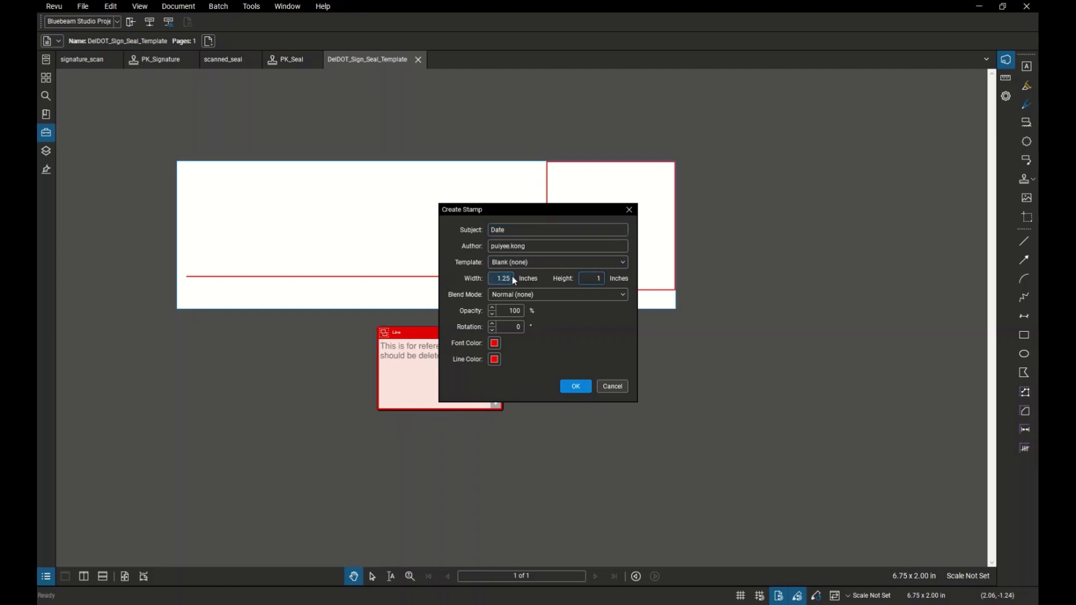
left_click(601, 282)
left_click(580, 298)
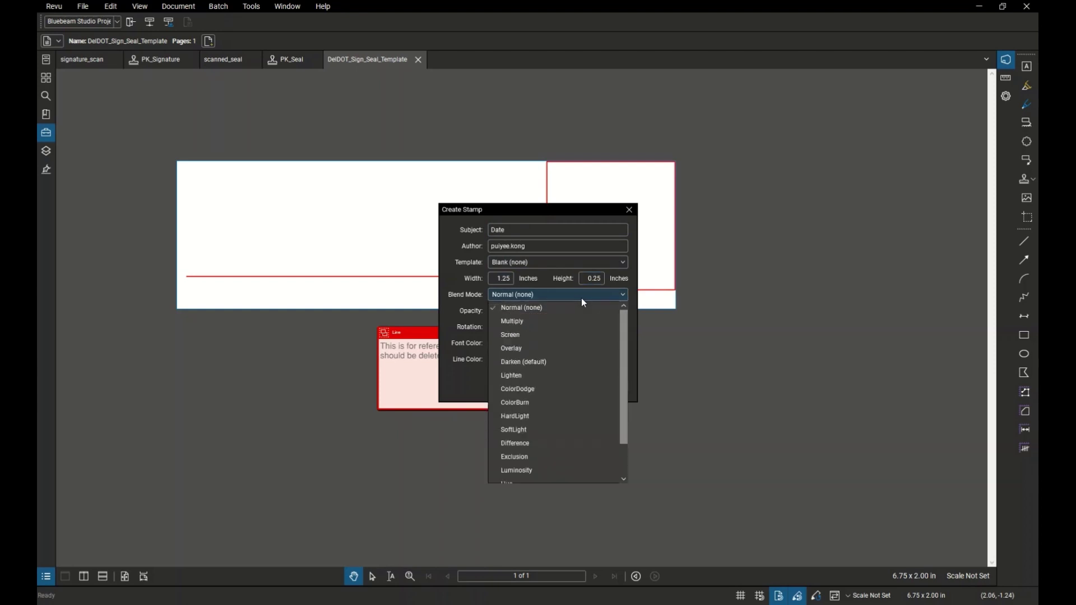
left_click(553, 321)
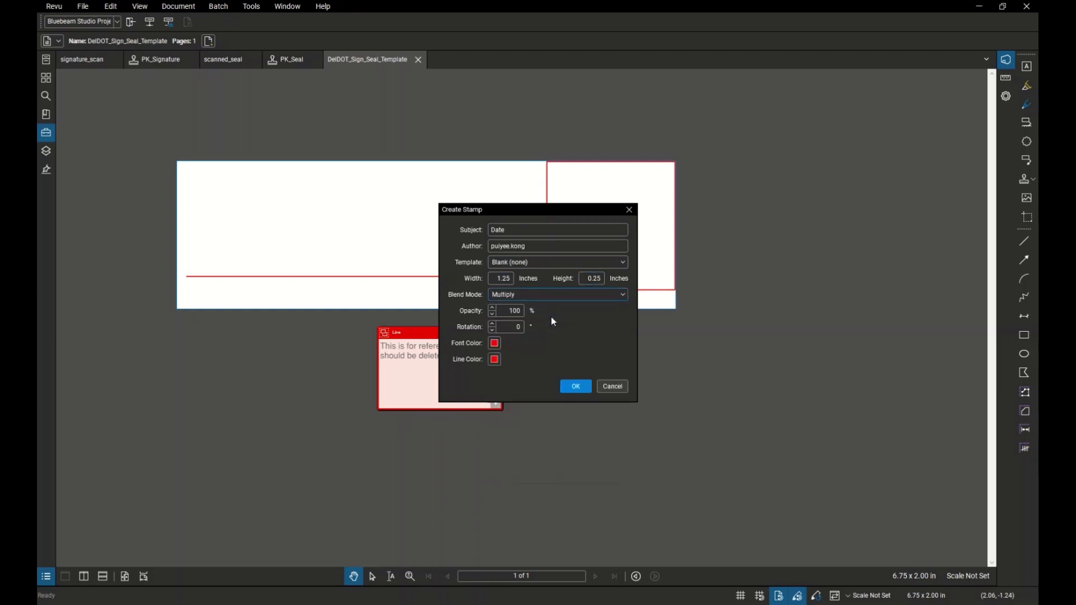
left_click(568, 386)
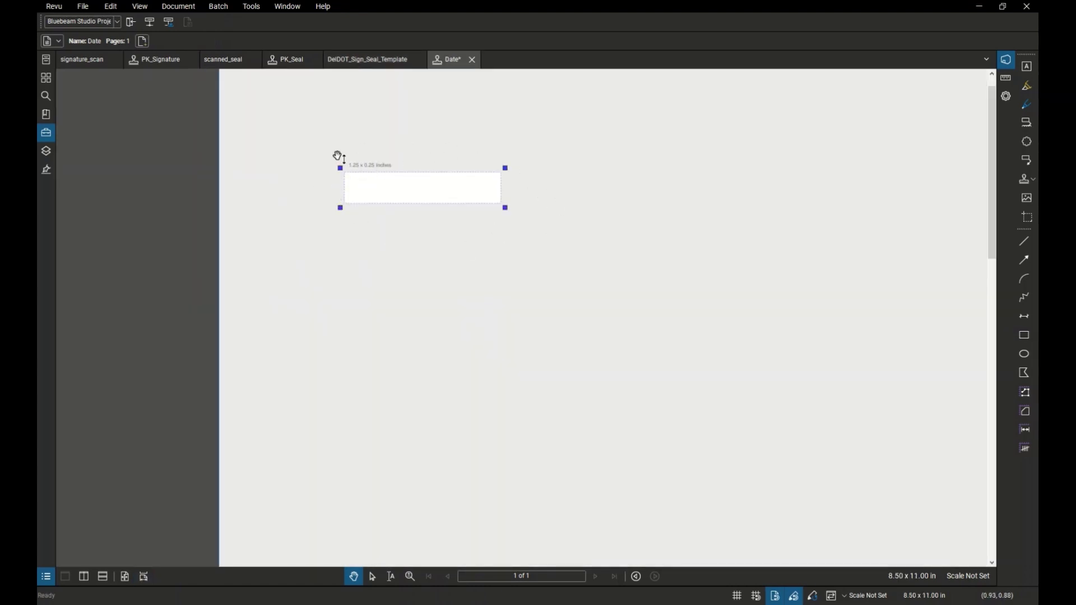
Copy the &[Date] text box from DelDOT_Sign_Seal_Template and paste it into the Date stamp.
left_click(381, 61)
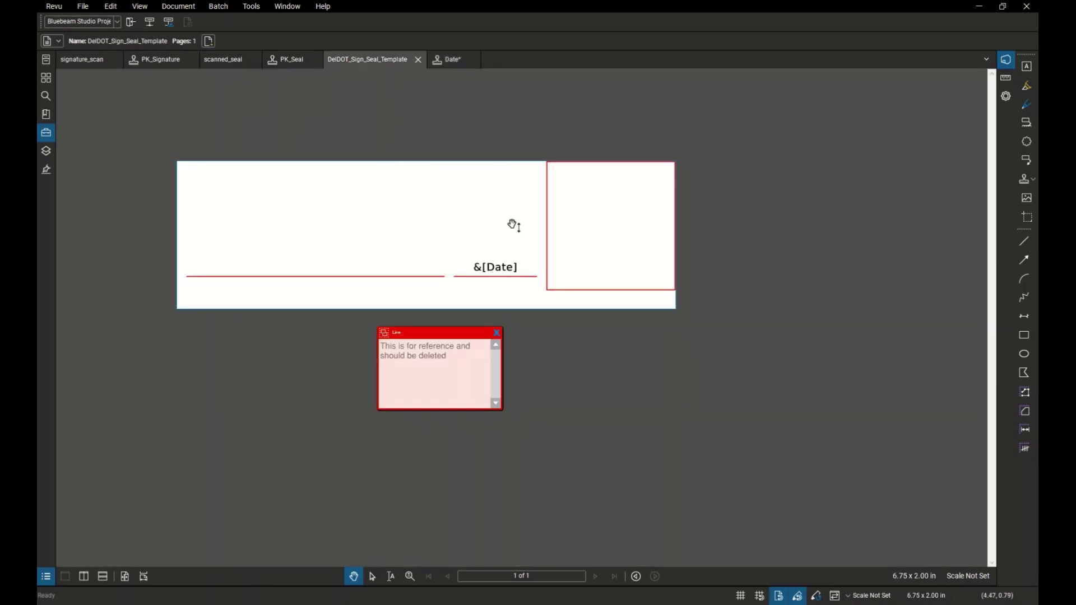
left_click(492, 275)
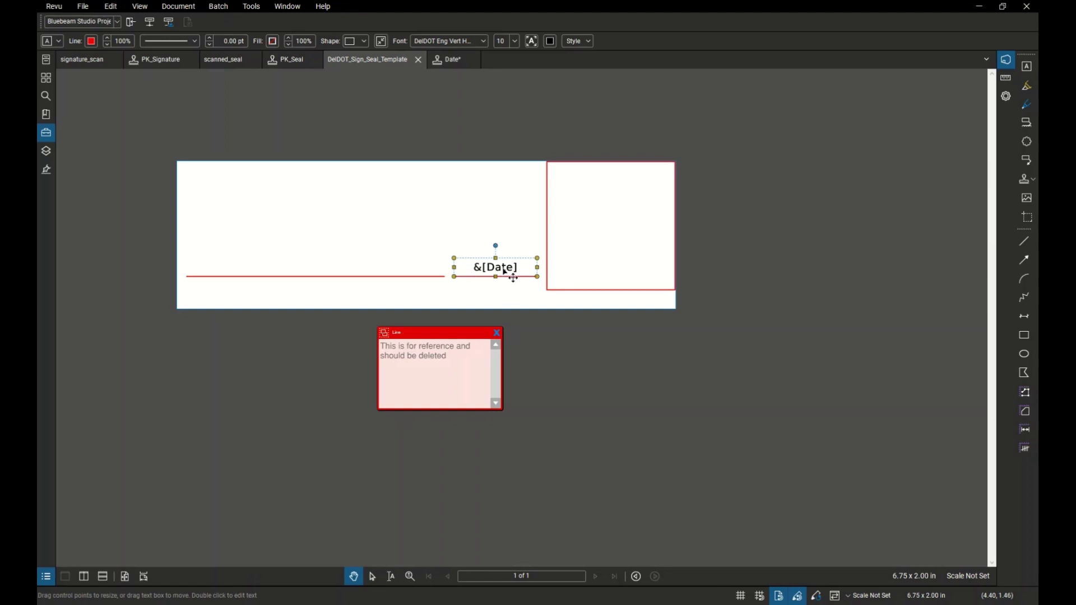
right_click(505, 273)
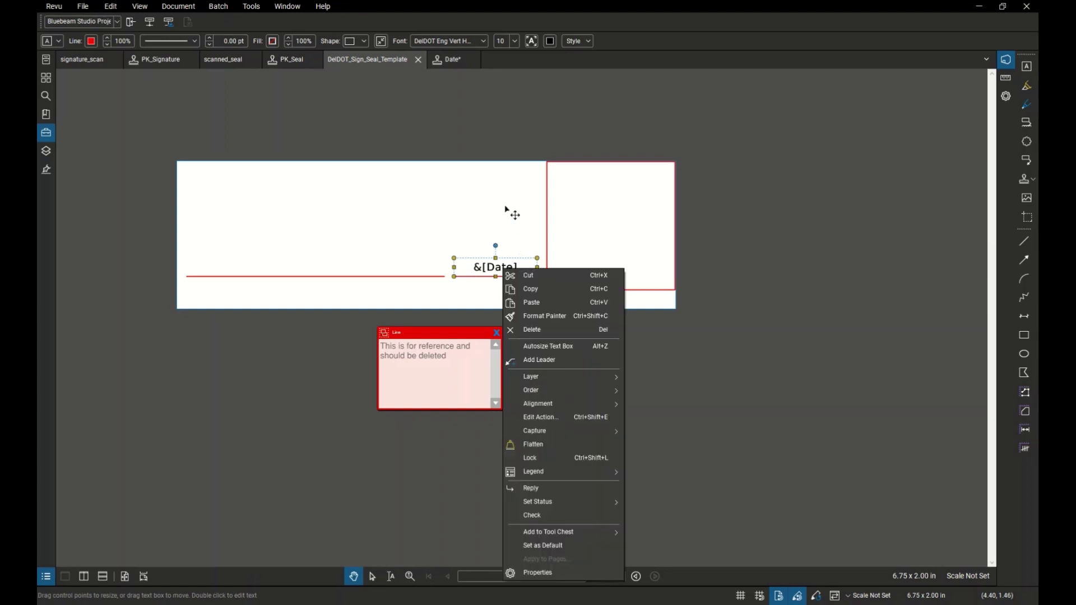
left_click(530, 290)
left_click(446, 66)
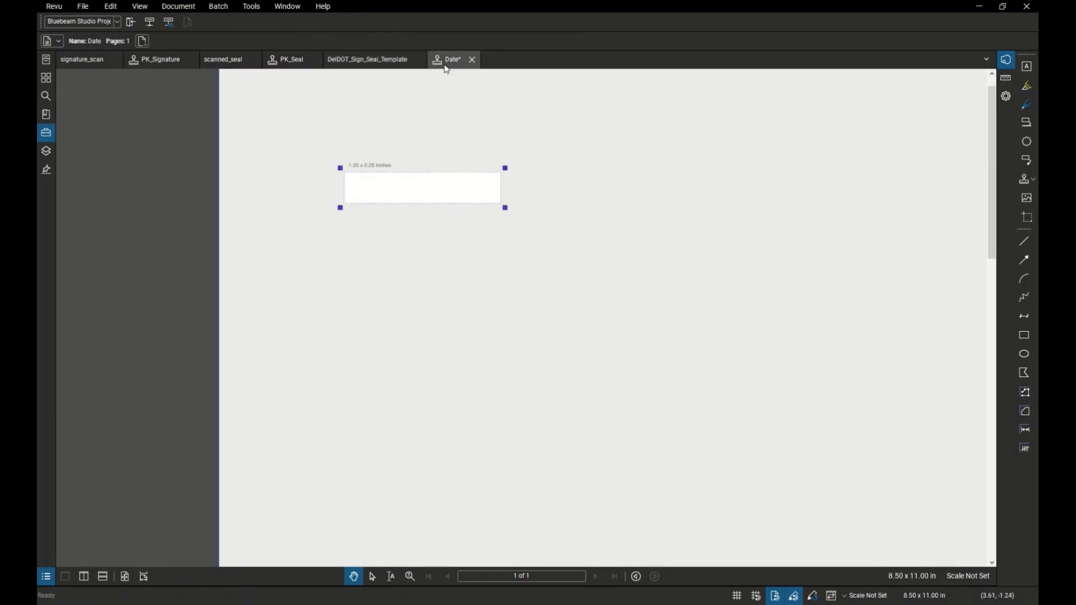
right_click(407, 191)
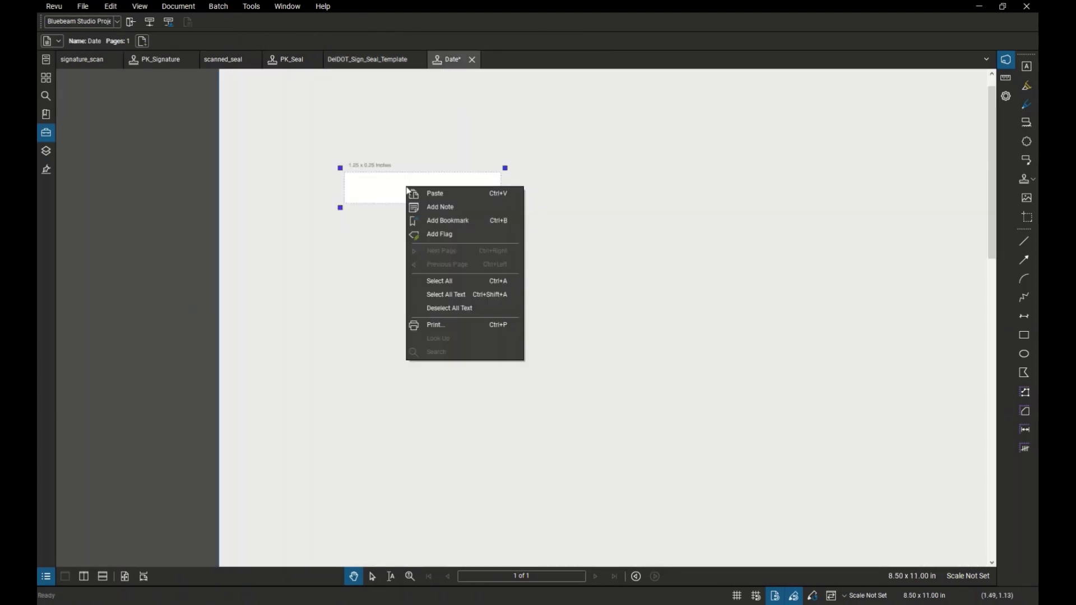
left_click(422, 193)
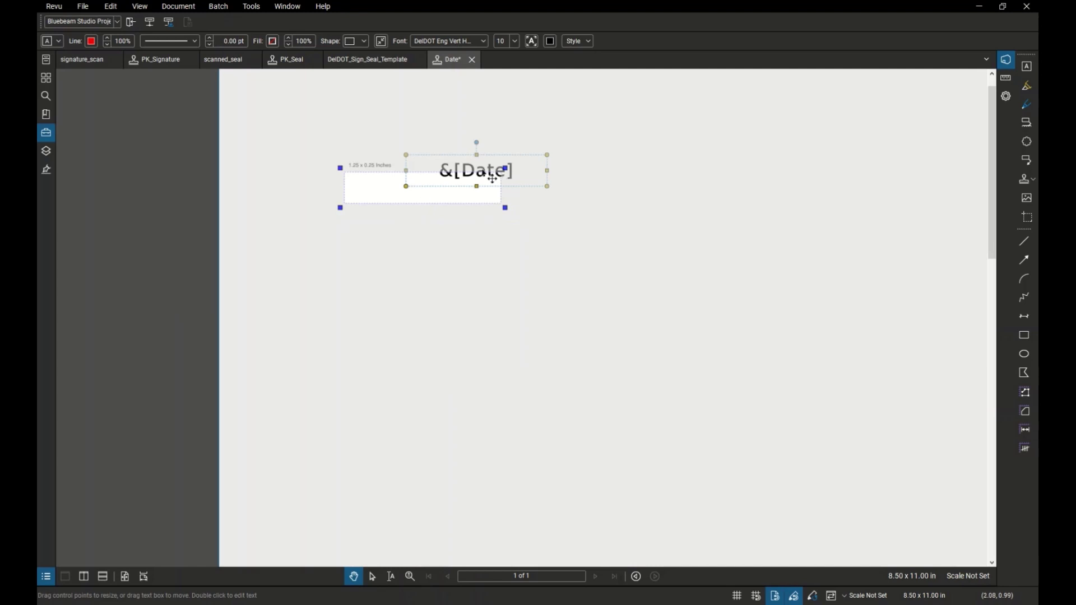
Position and widen the pasted &[Date] text box to fill the white stamp area, and save the Date stamp.
mouse_move(493, 178)
left_mouse_down()
mouse_move(430, 200)
mouse_move(503, 186)
left_mouse_up()
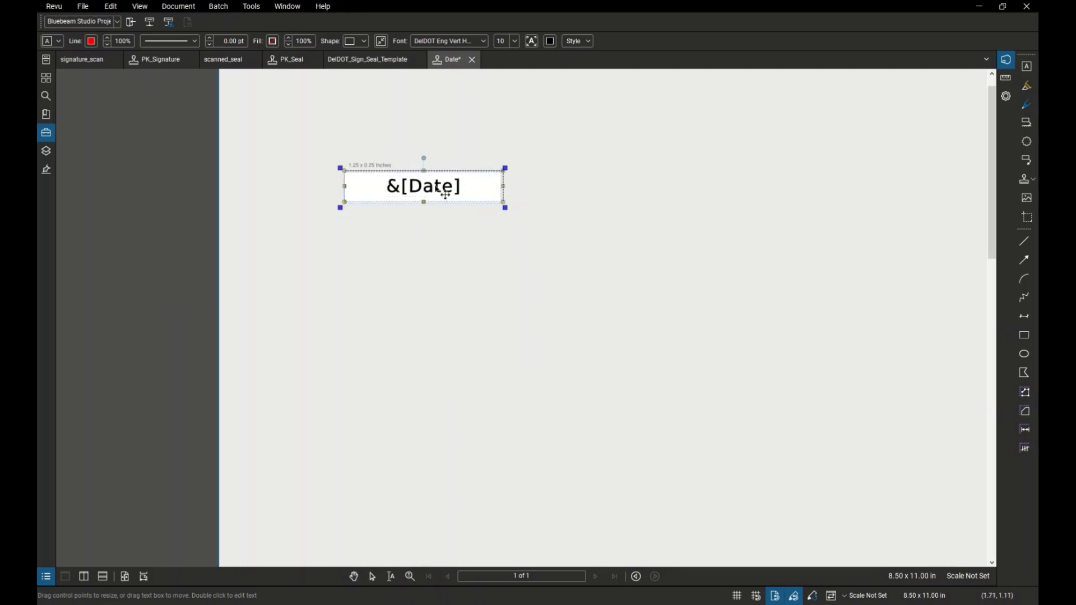
left_click(440, 251)
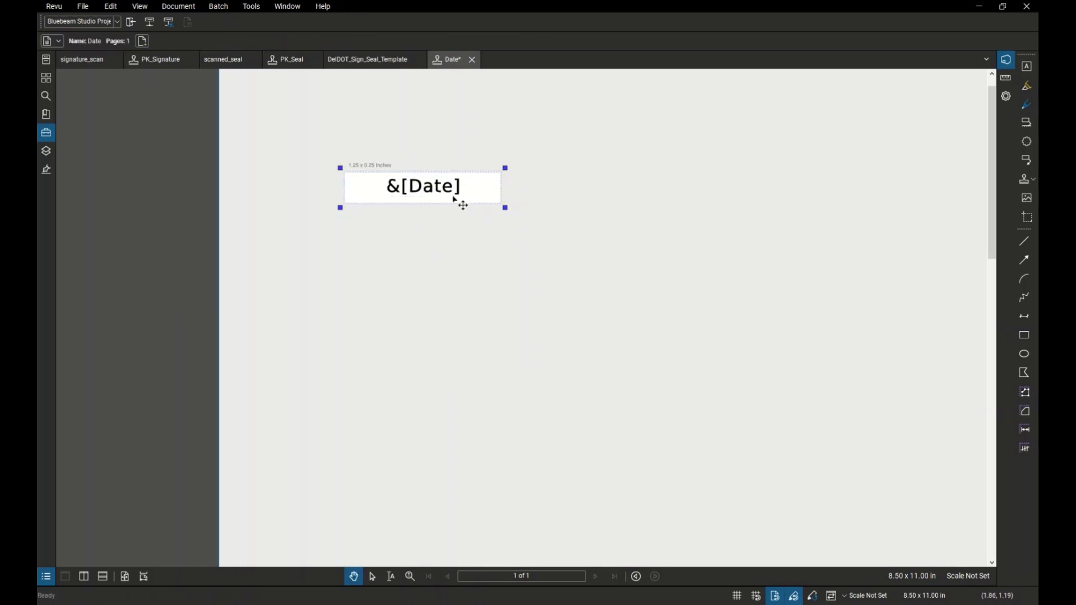
scroll(448, 193, "up", 1)
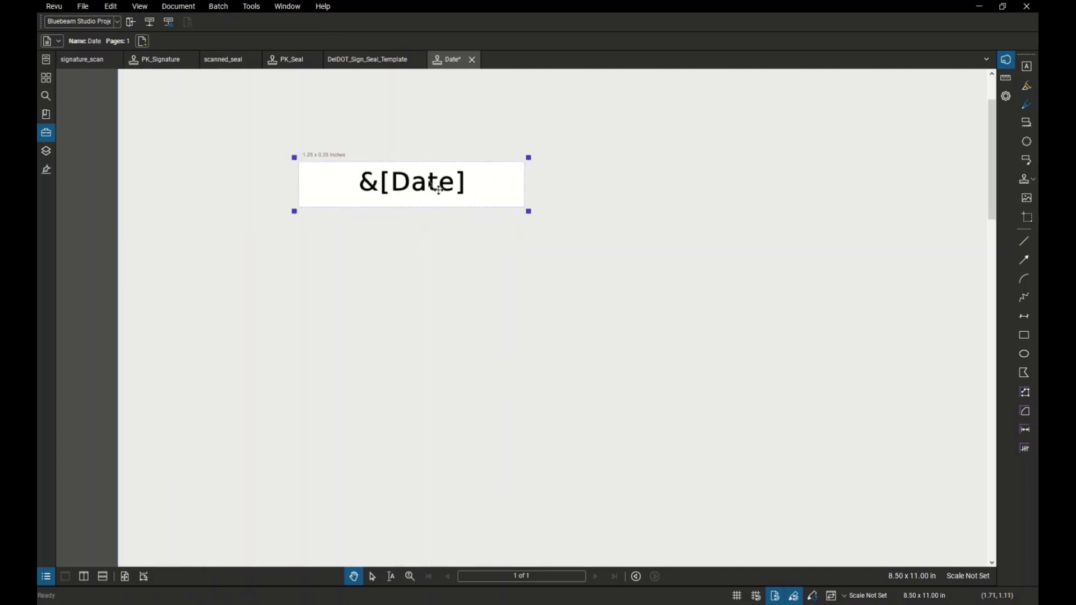
left_click(438, 189)
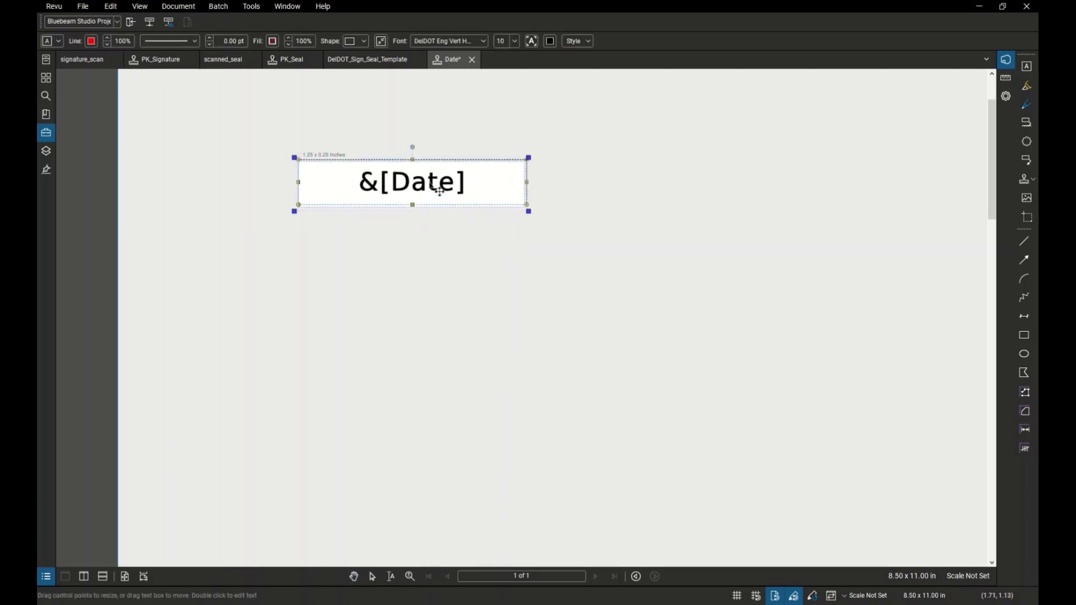
scroll(439, 192, "up", 2)
left_click_drag(421, 189, 421, 196)
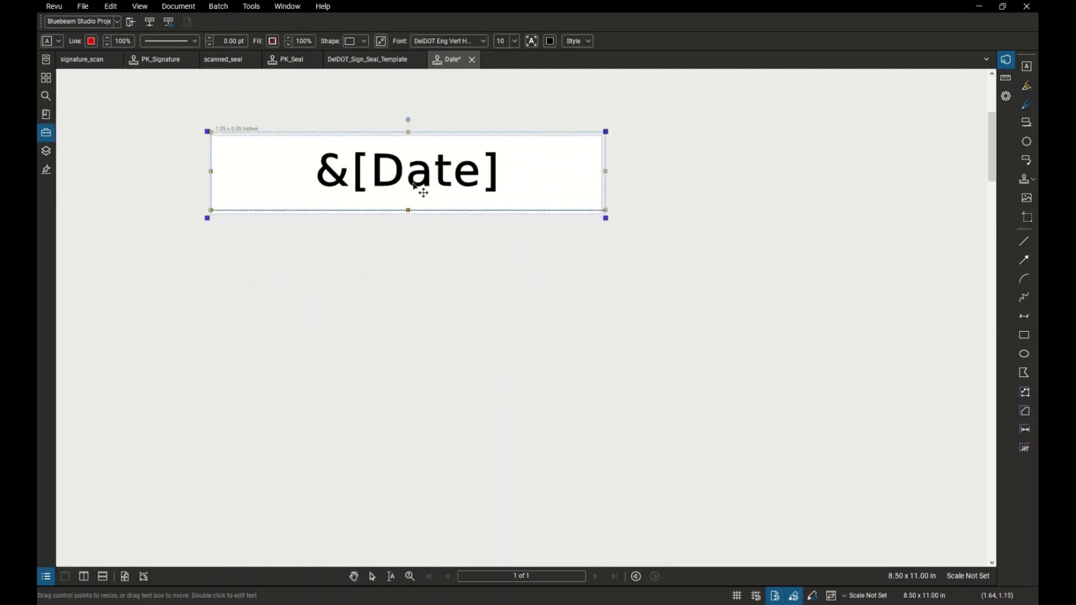
key("p")
scroll(420, 241, "down", 2)
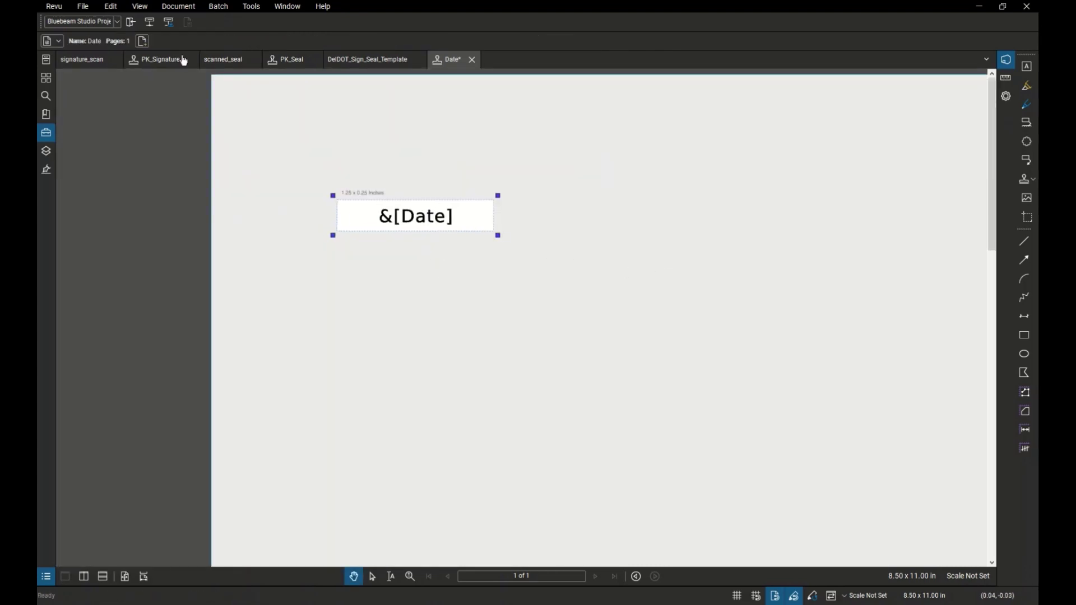
left_click(91, 11)
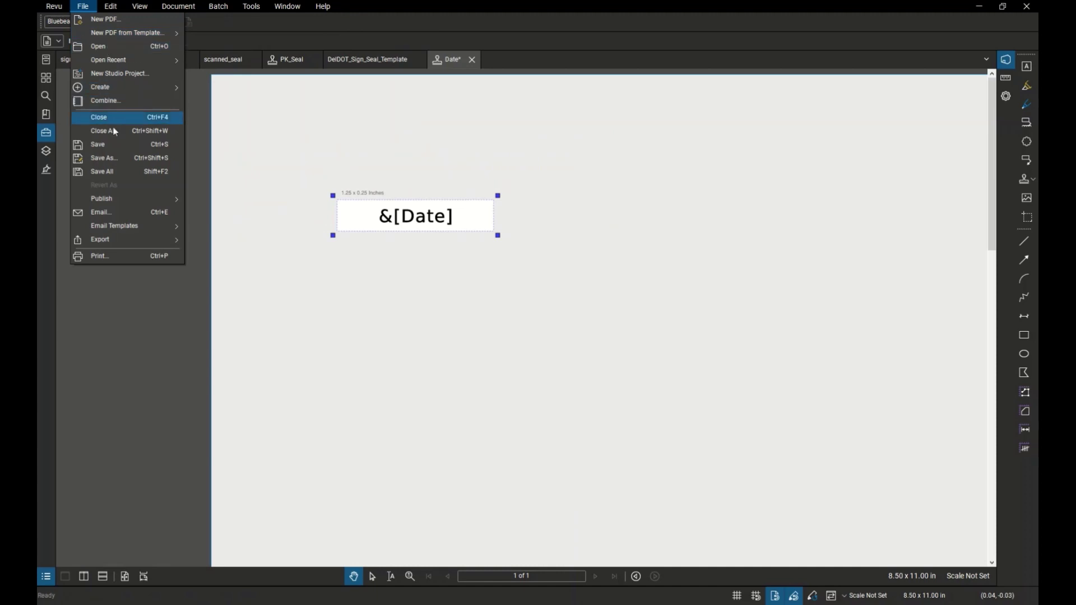
left_click(111, 143)
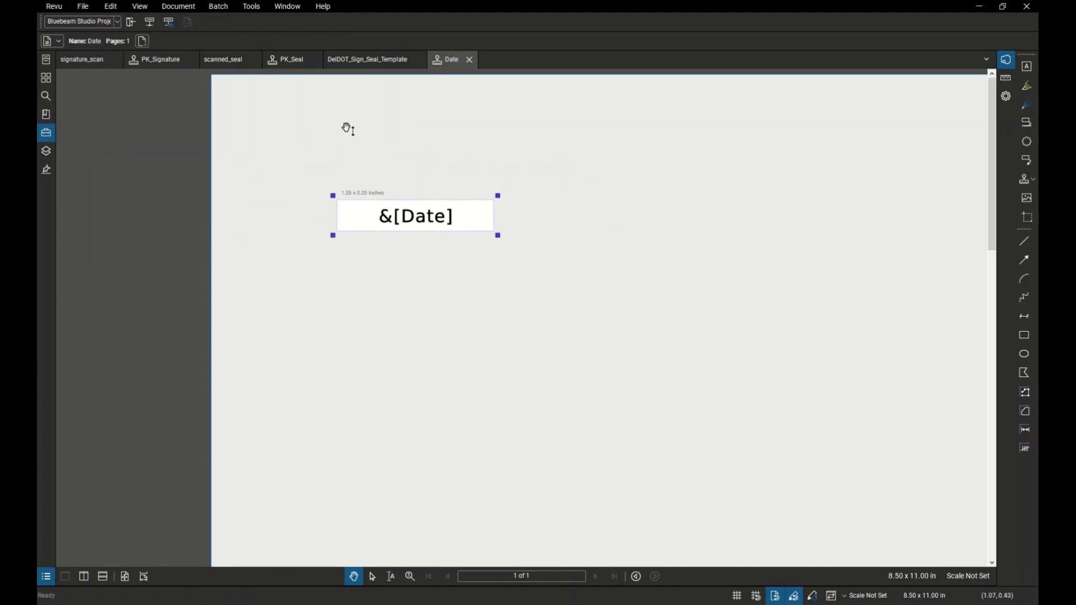
Reselect Stamps on the personal drive as the stamp folder, and check the stamp list for Date.pdf.
left_click(252, 7)
mouse_move(267, 38)
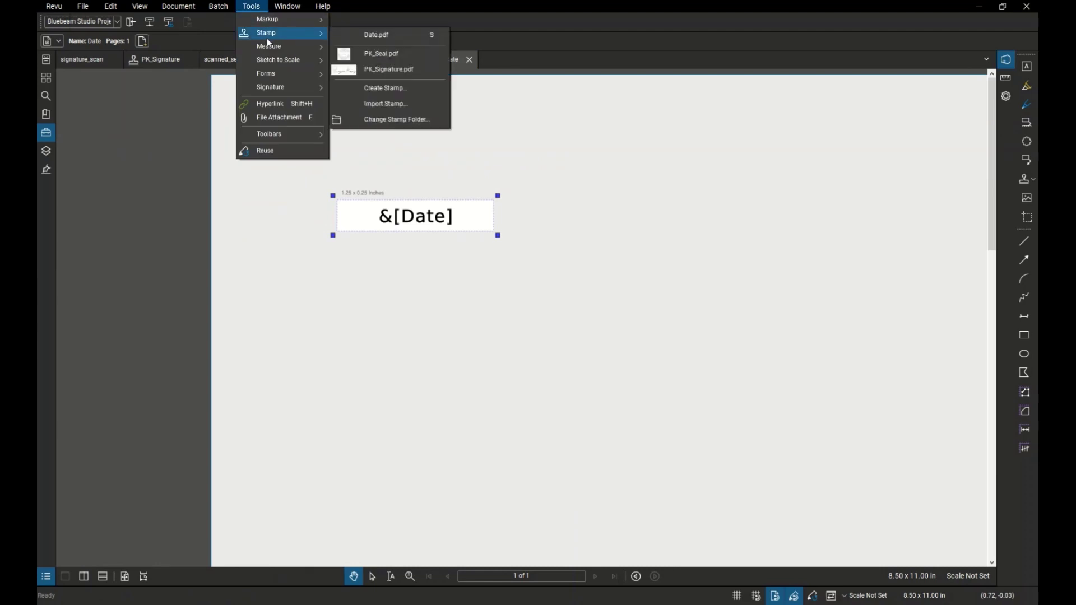
left_click(387, 119)
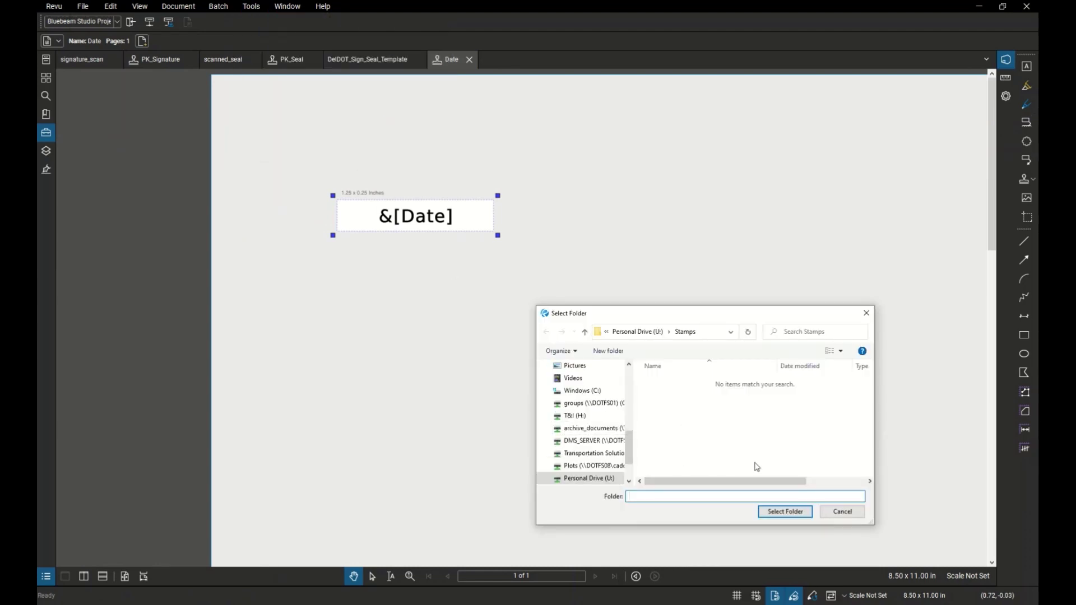
left_click(800, 516)
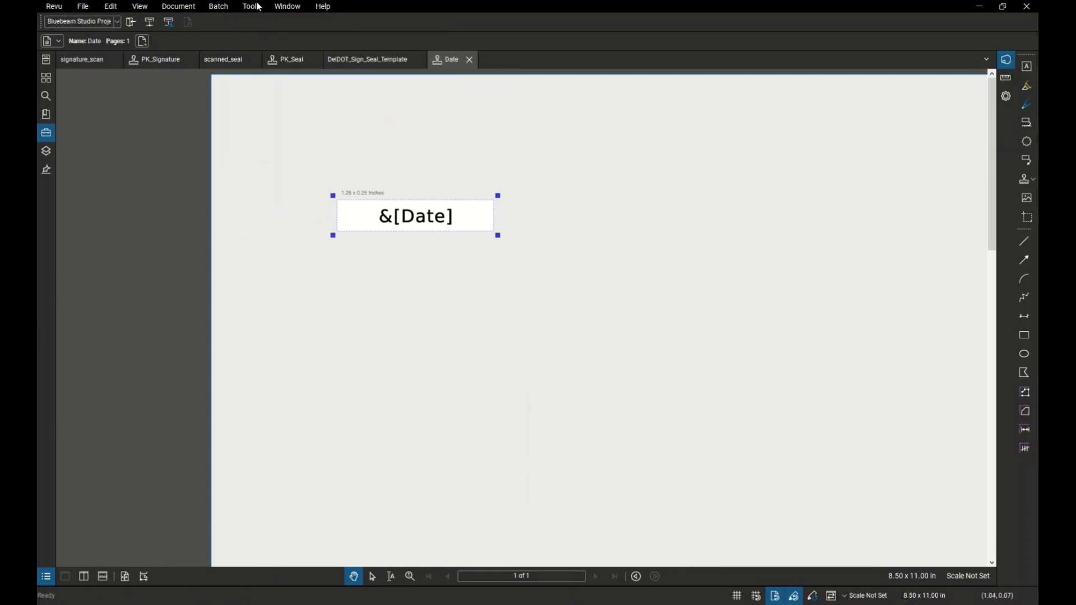
left_click(252, 6)
mouse_move(269, 34)
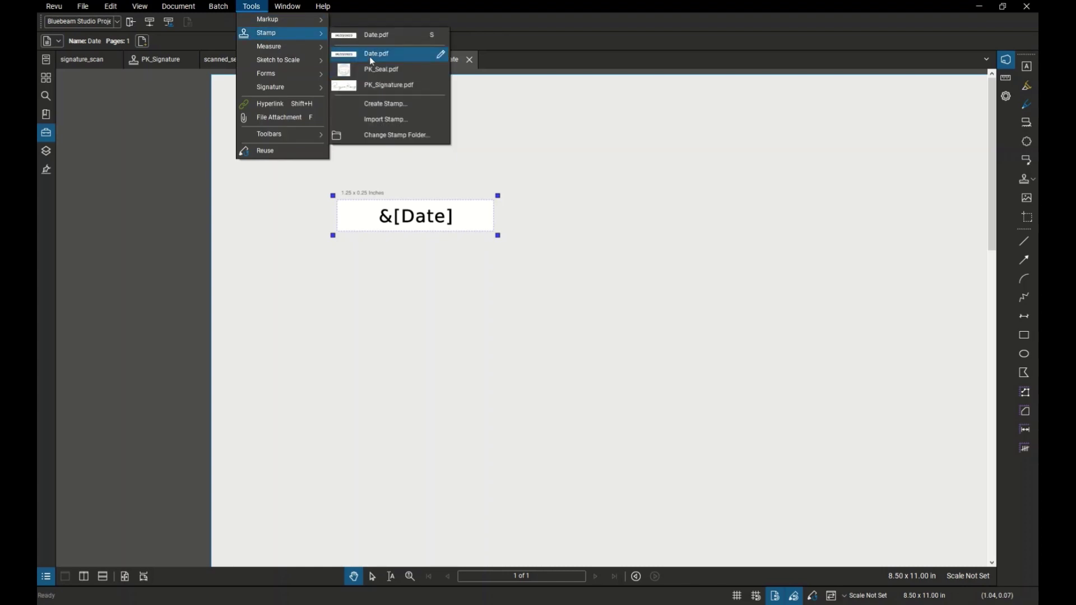
left_click(498, 48)
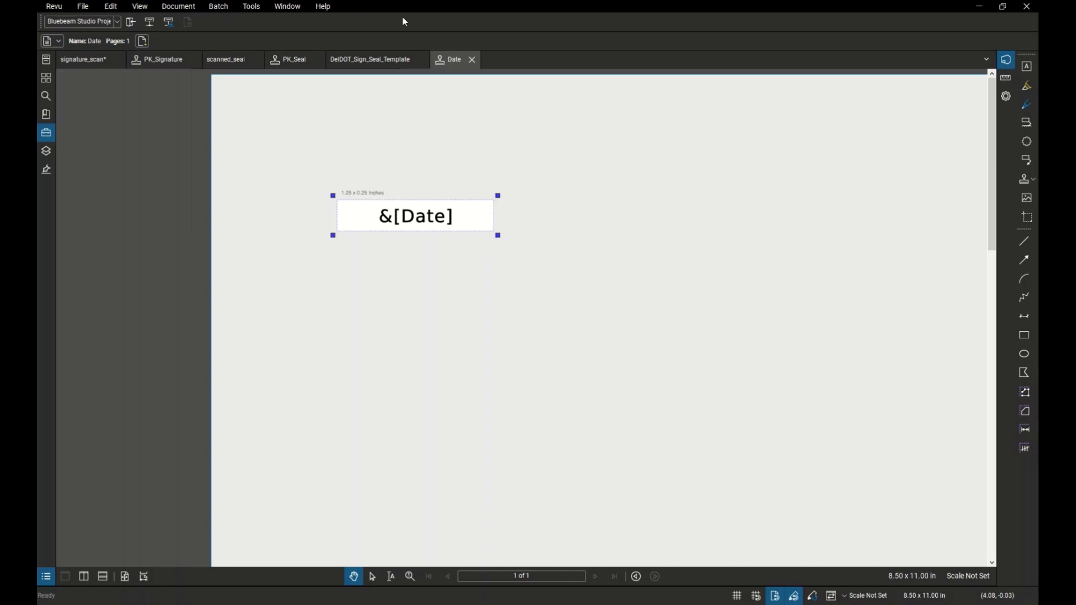
Place the PK_Signature stamp in DelDOT_Sign_Seal_Template and align it with the long red signature line.
left_click(383, 58)
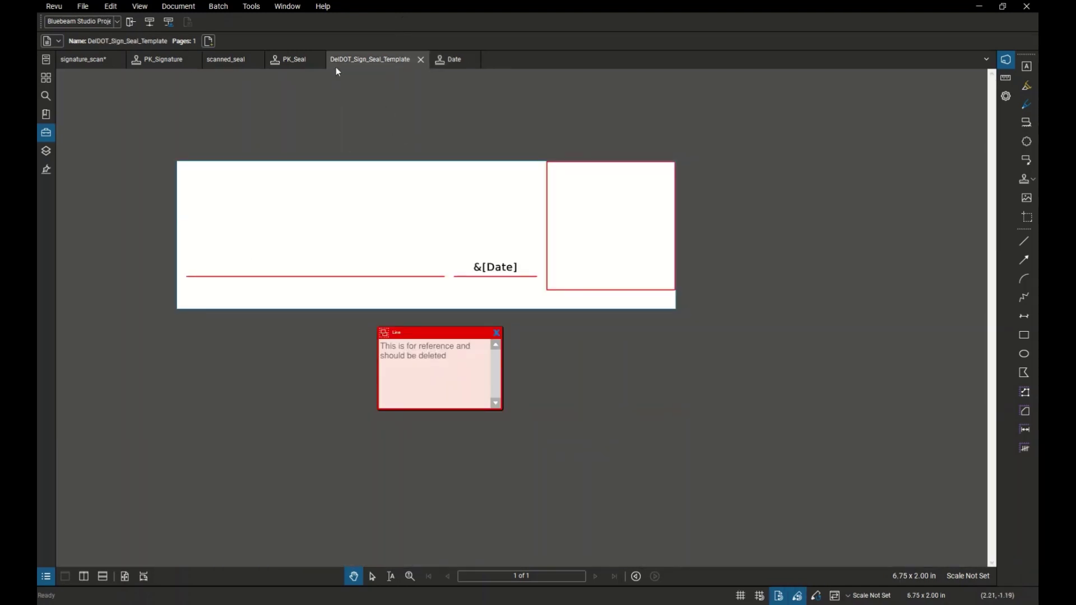
left_click(259, 8)
mouse_move(267, 35)
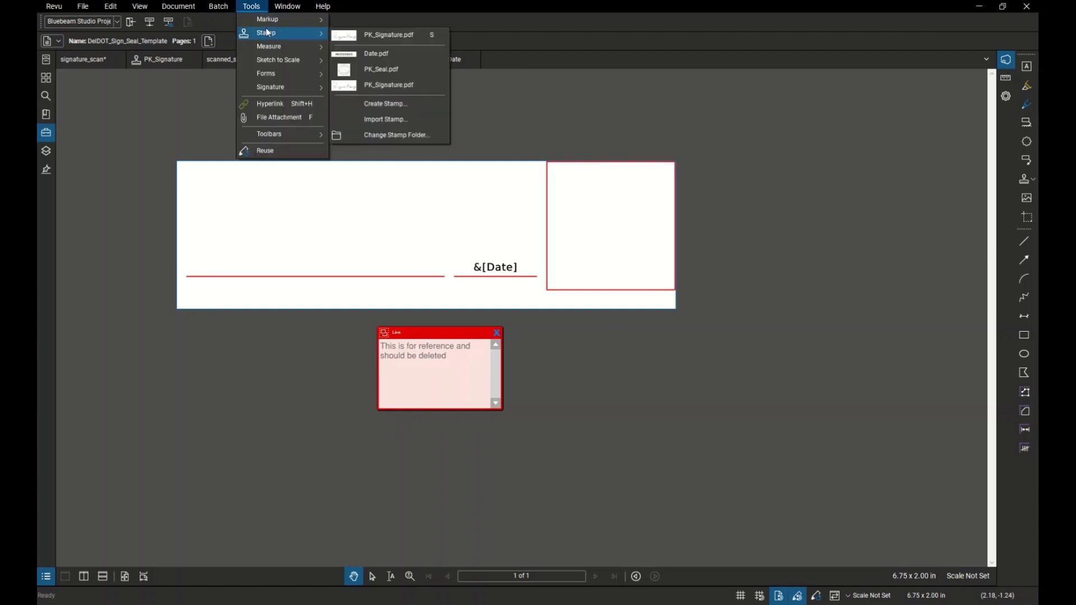
left_click(381, 70)
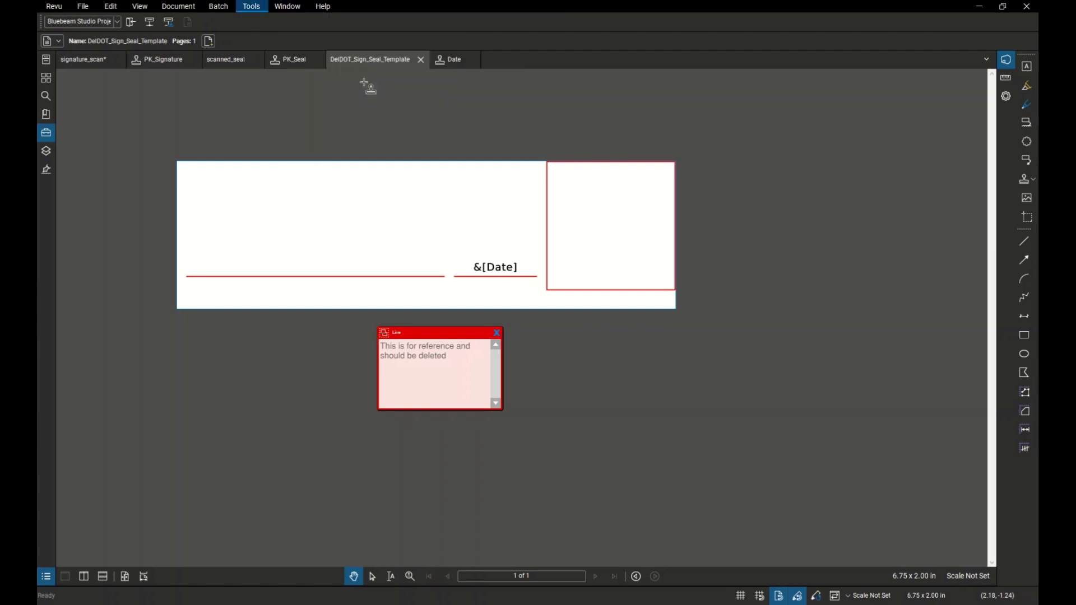
left_click(246, 258)
left_click_drag(317, 230, 348, 234)
left_click_drag(187, 295, 448, 205)
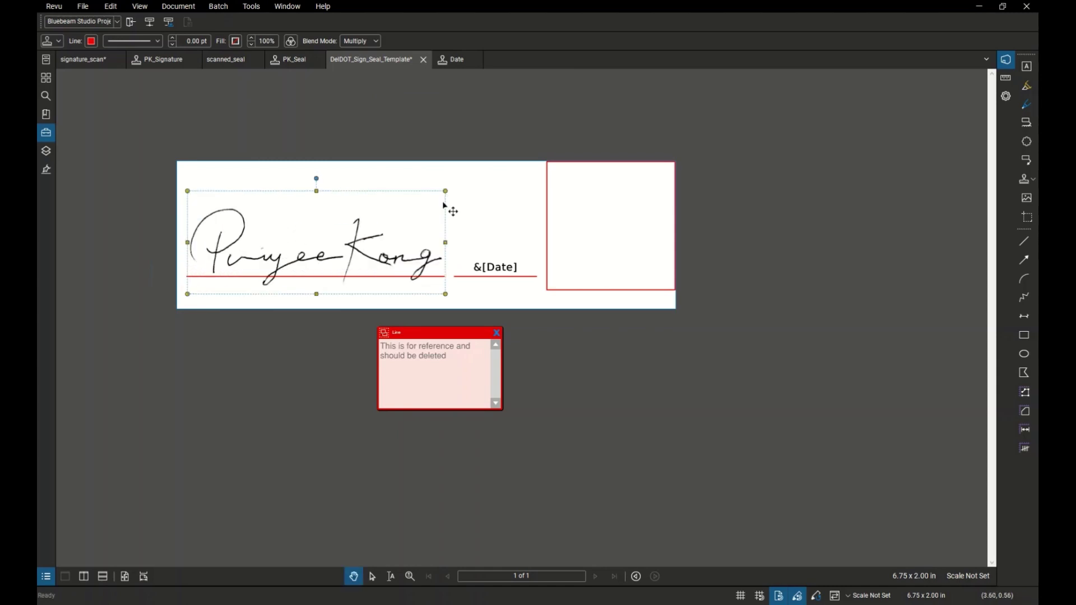
key("v")
left_click(537, 190)
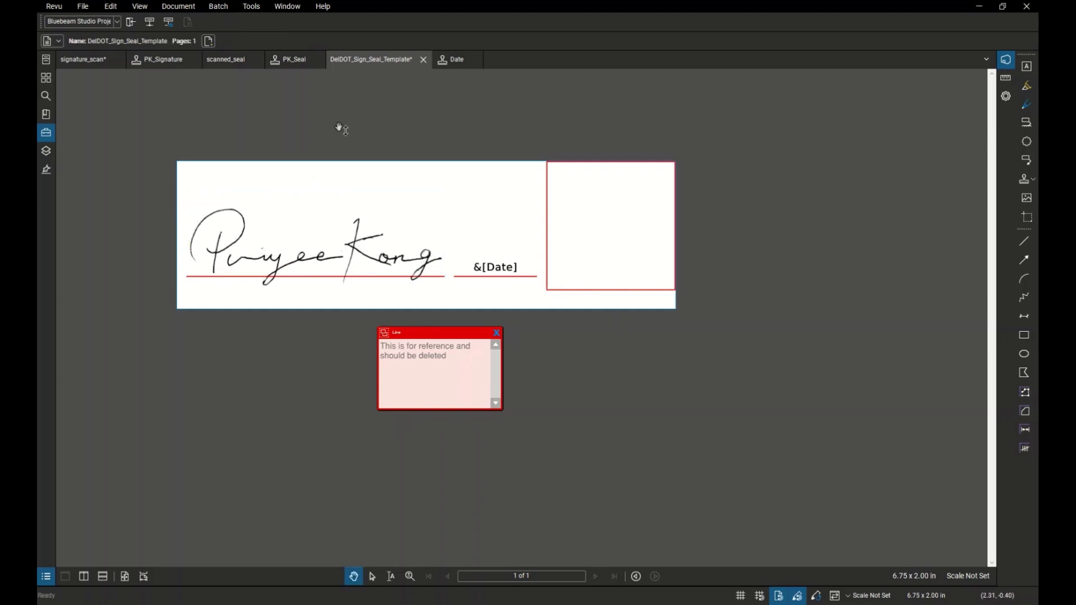
Place the PK_Seal stamp centred inside the red square of the template.
left_click(254, 6)
mouse_move(270, 34)
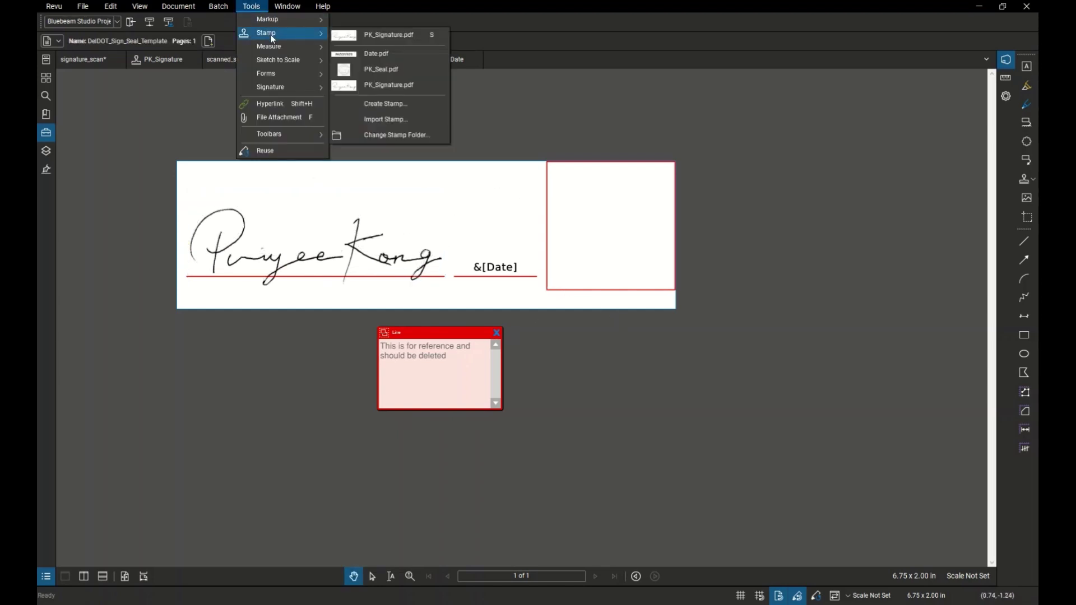
left_click(369, 71)
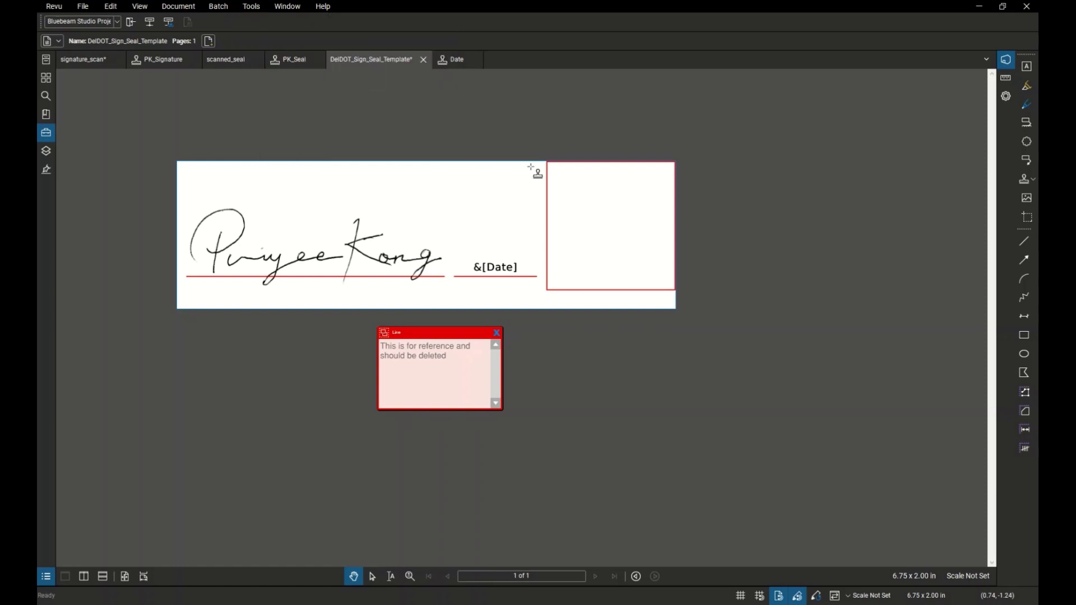
left_click(610, 230)
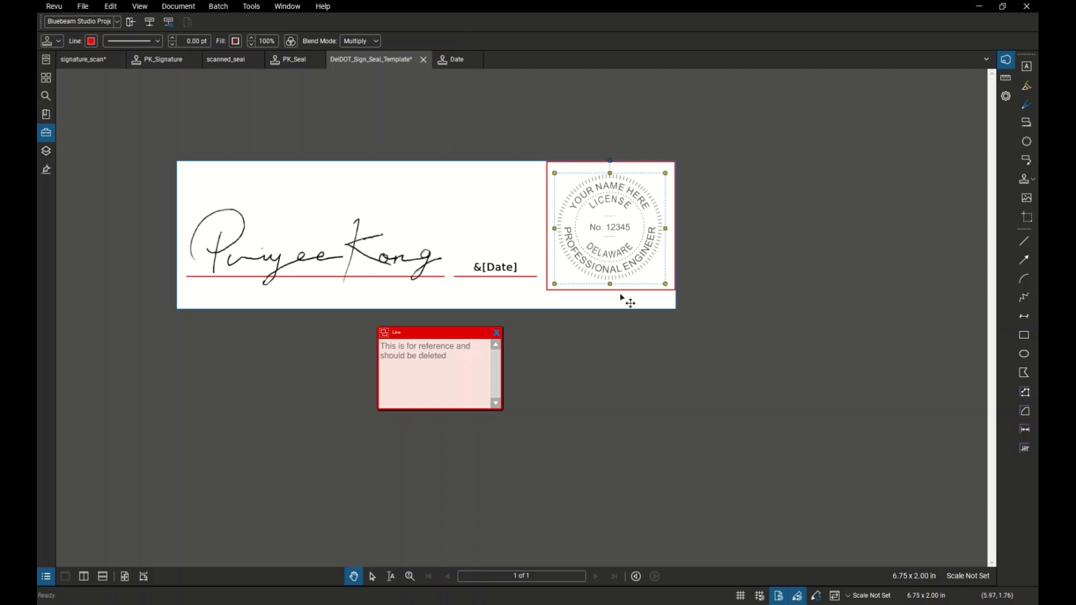
Delete the red reference lines and their attached note from the sign-and-seal template.
left_click(635, 317)
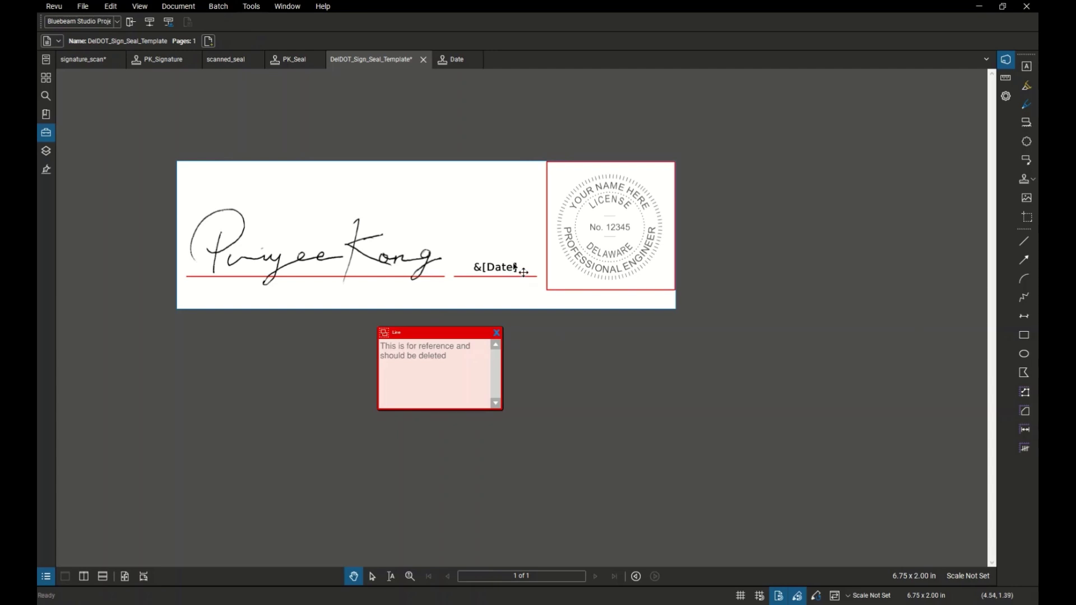
left_click(439, 332)
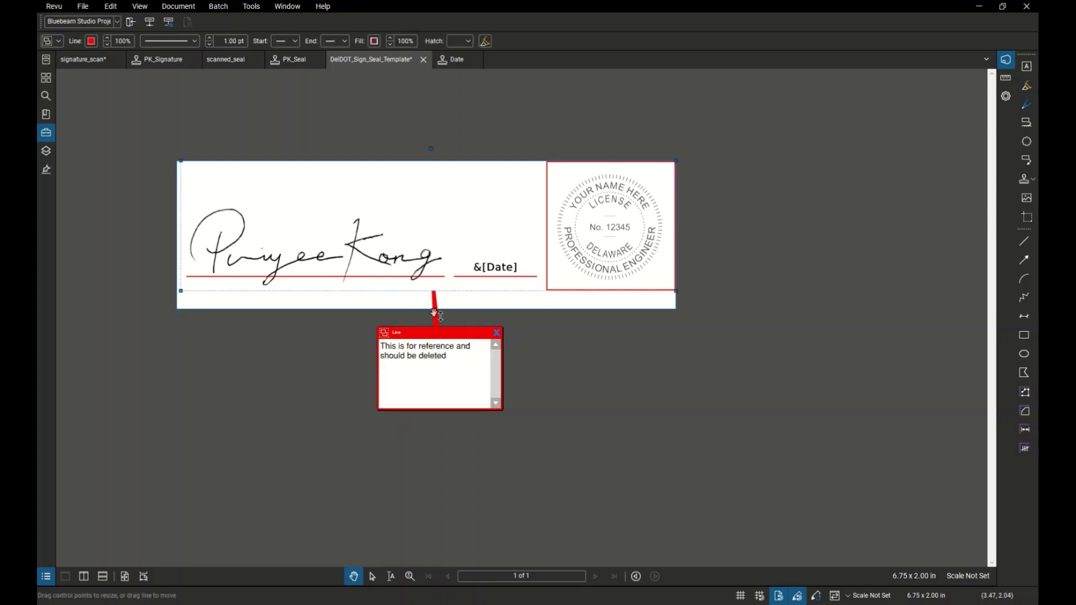
key("Delete")
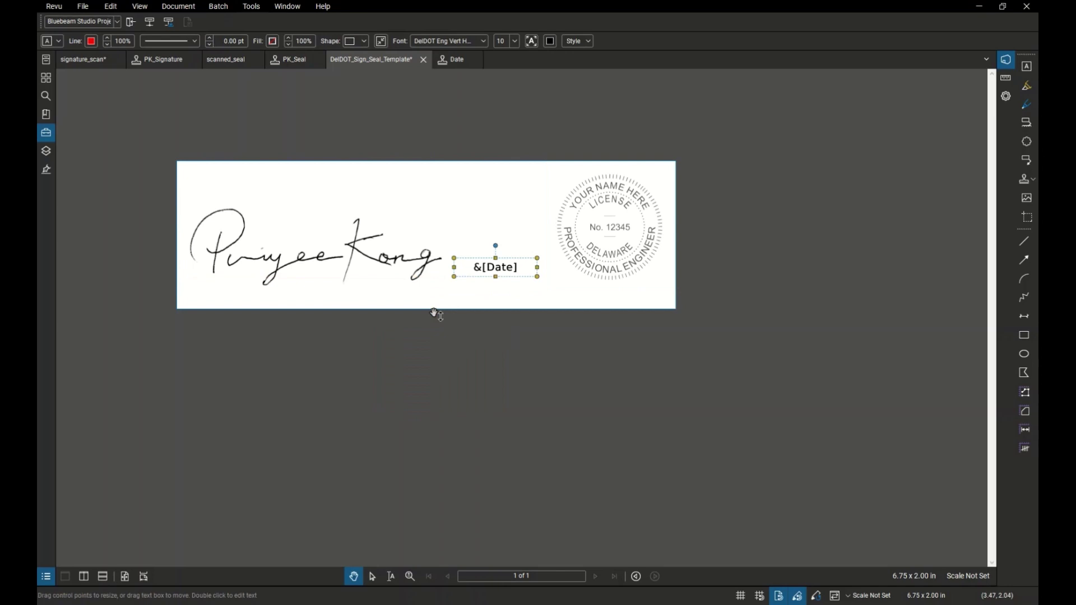
left_click(719, 315)
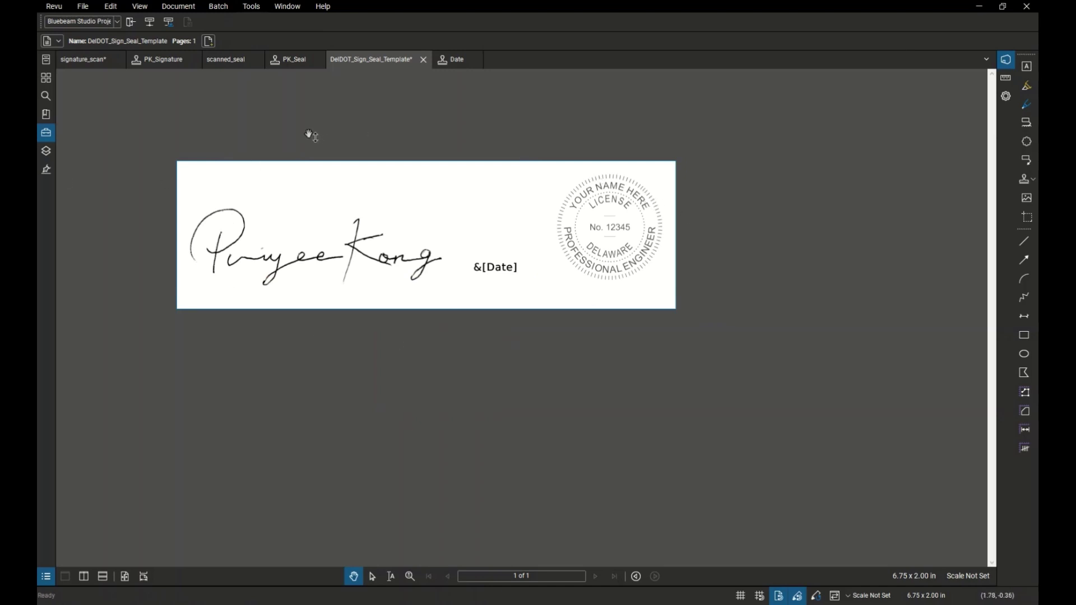
Save the completed template as PK_Sign_Seal in the Stamps folder on the personal drive.
left_click(83, 6)
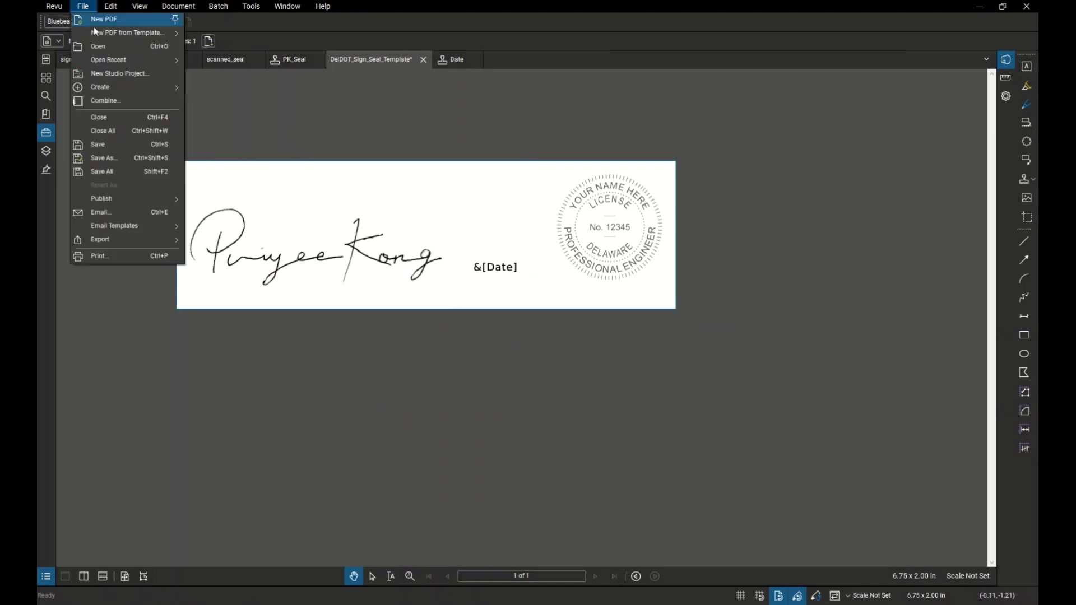
left_click(103, 157)
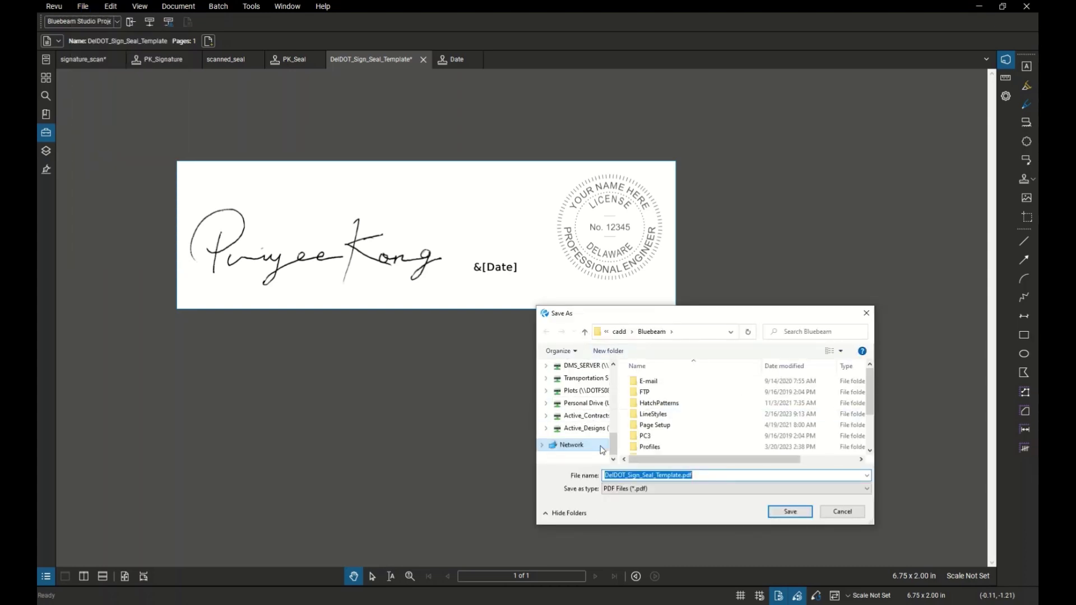
scroll(594, 412, "up", 2)
scroll(594, 413, "up", 4)
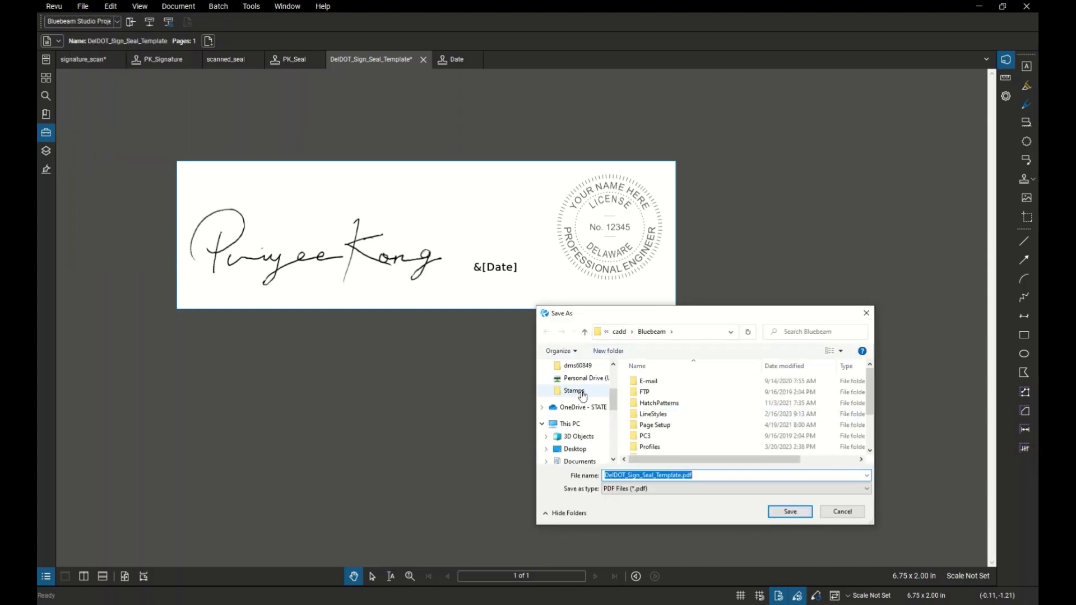
left_click(583, 395)
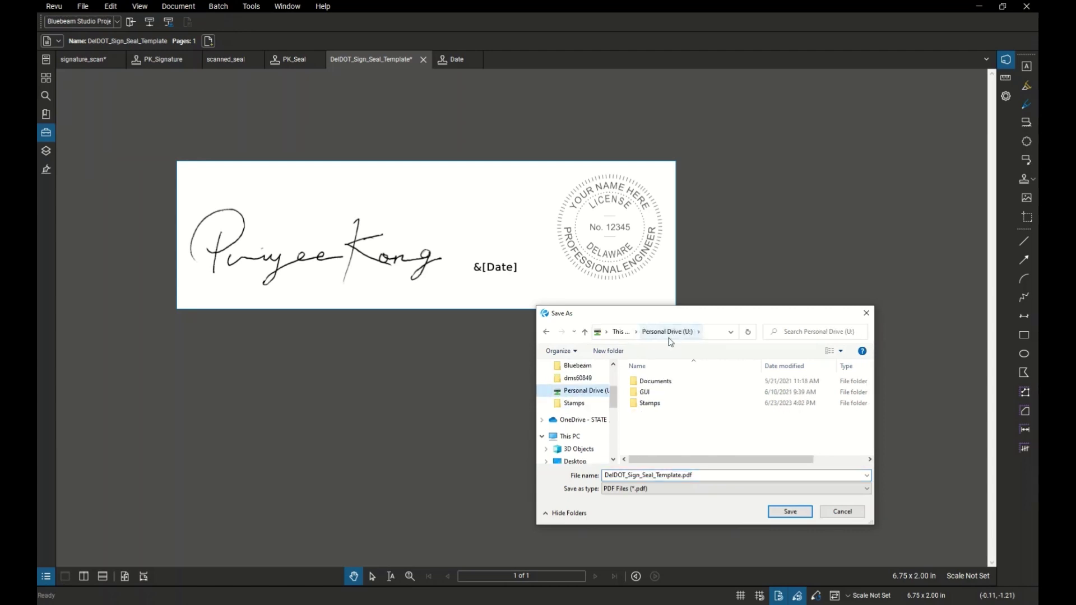
left_click(652, 406)
double_click(651, 404)
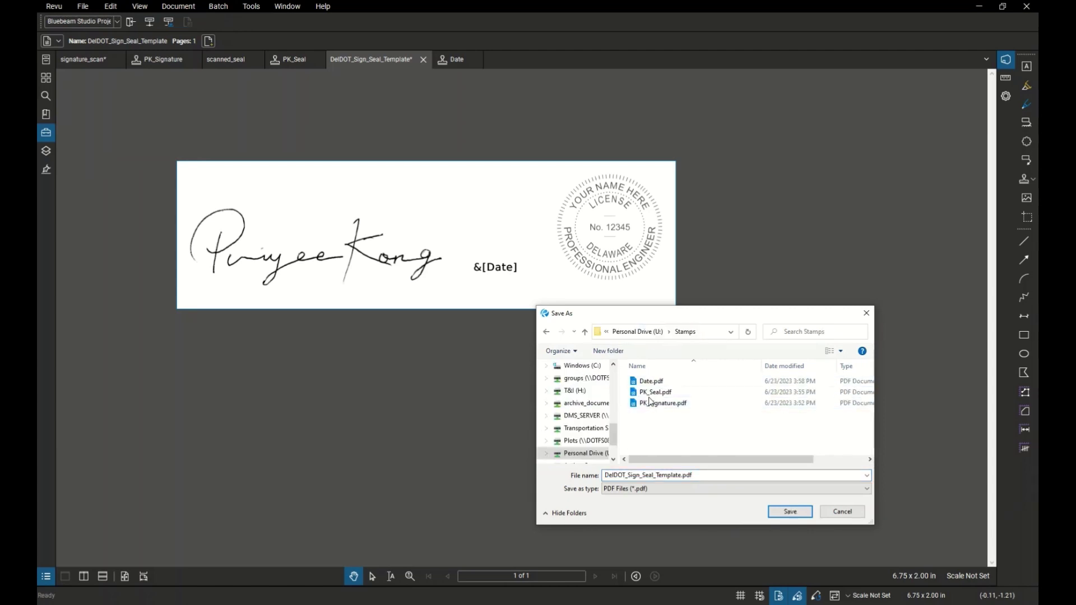
double_click(660, 474)
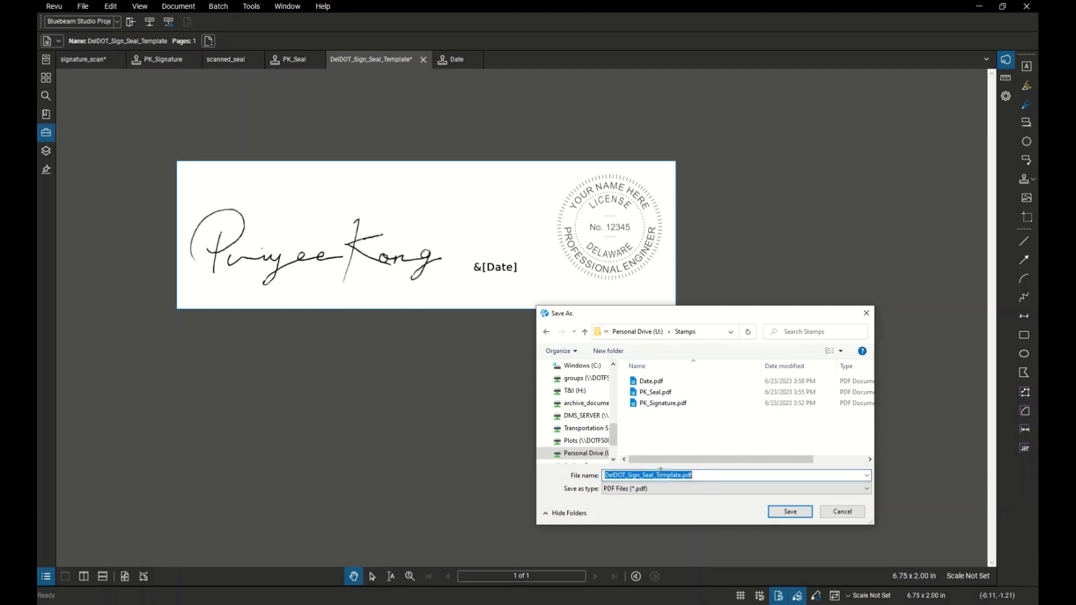
type("PK_")
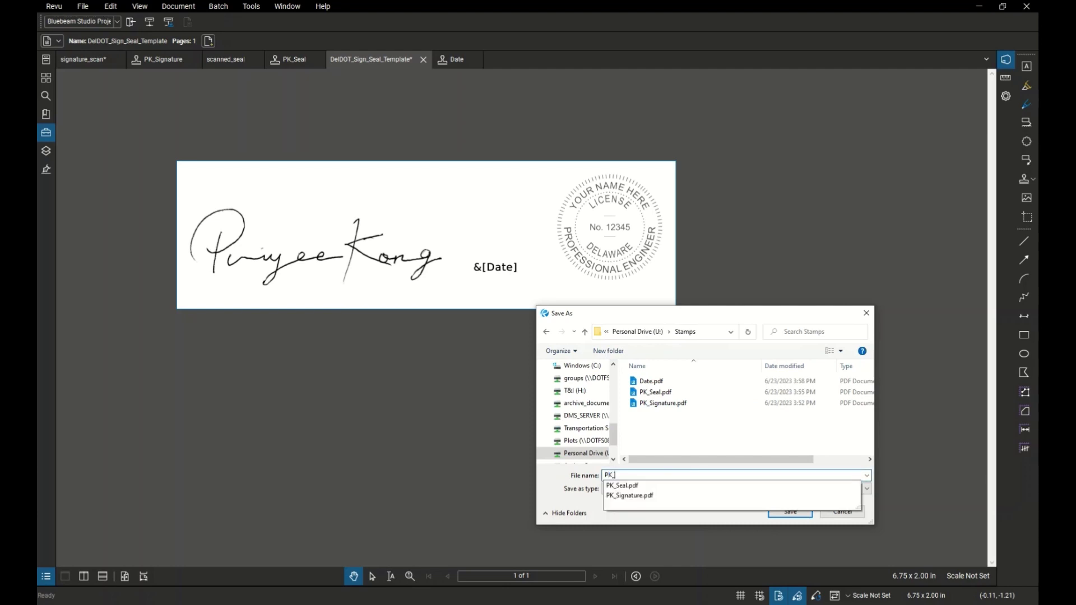
type("Sig")
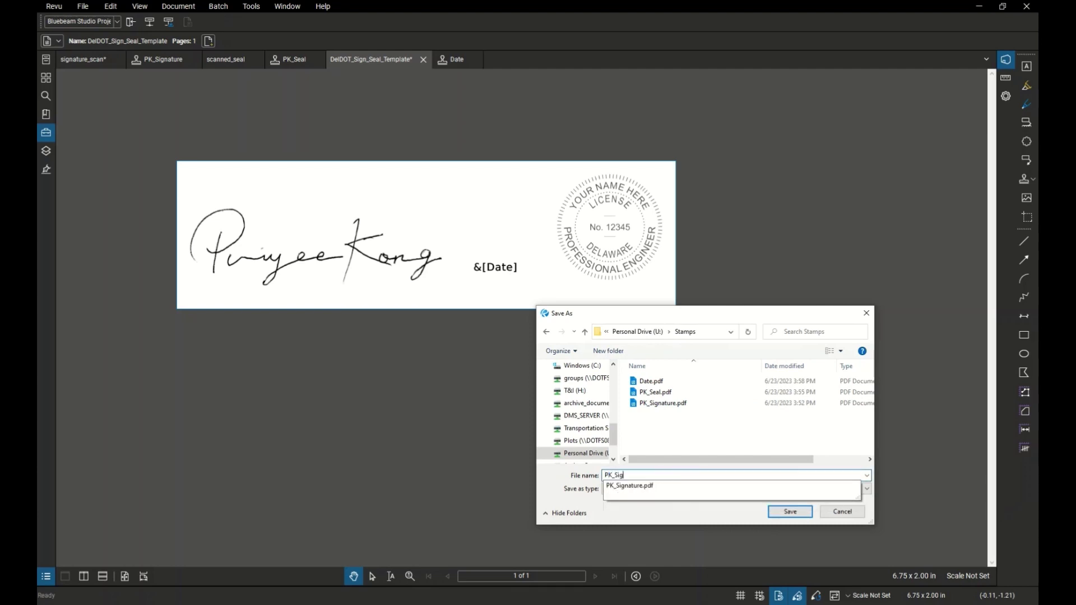
type("n_Seal")
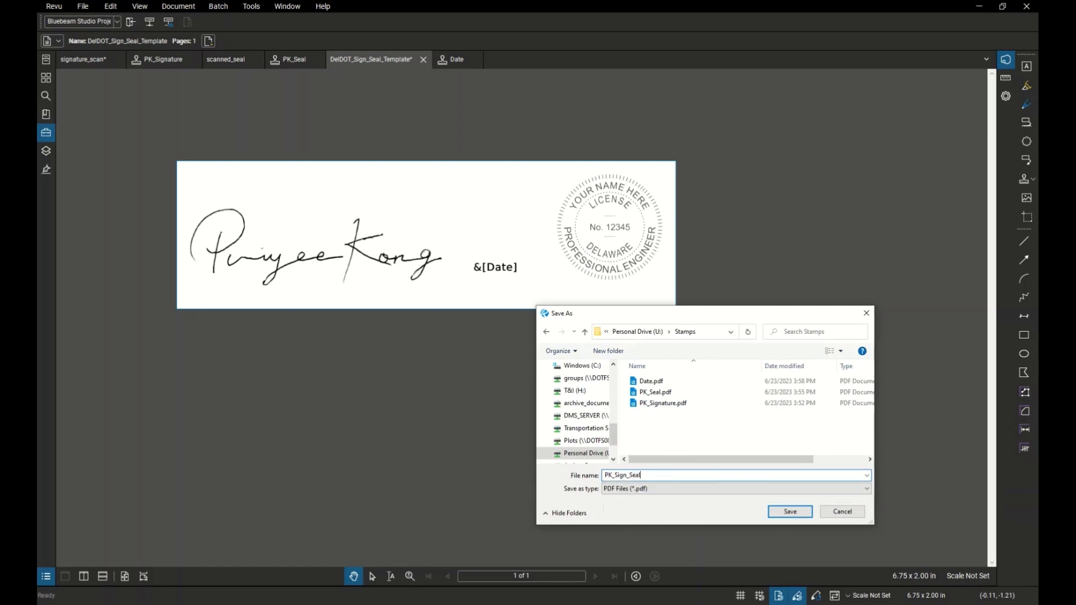
left_click(800, 514)
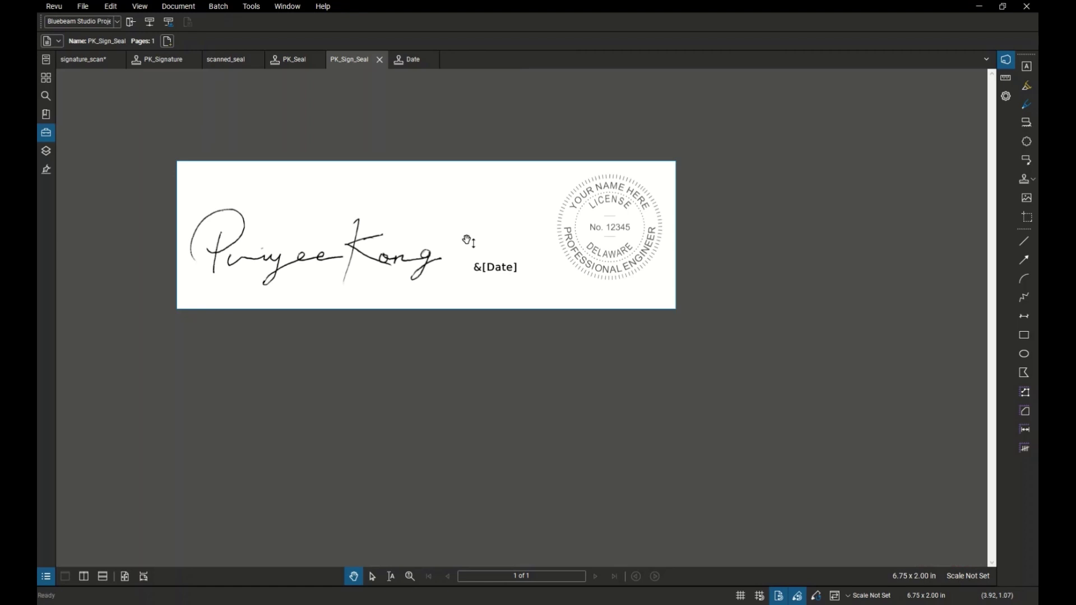
Open the plan sheet Example_Title_Plans.pdf from the Downloads folder.
left_click(83, 6)
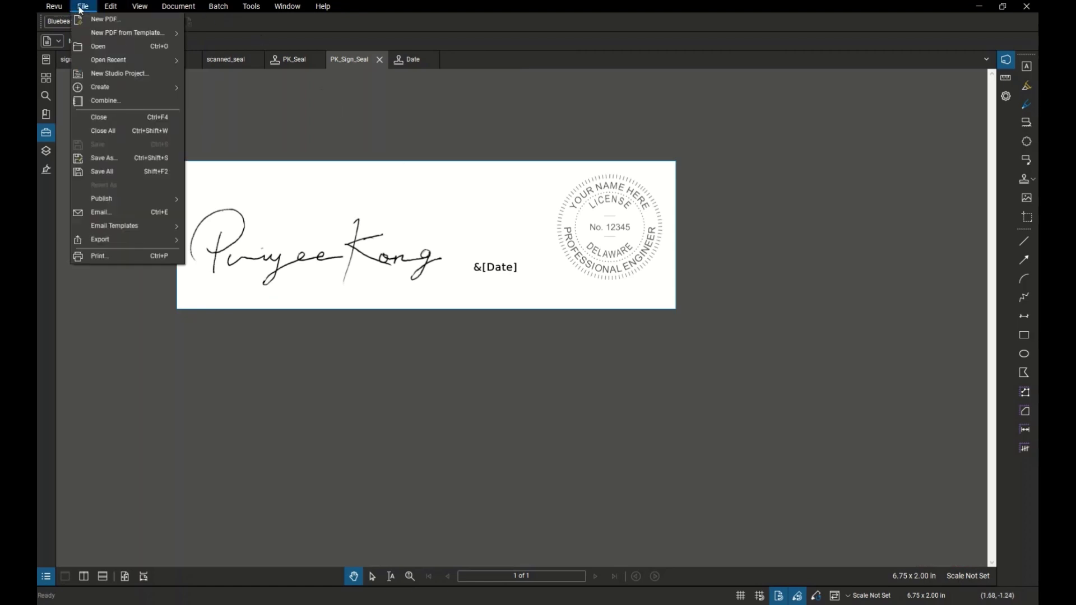
left_click(97, 56)
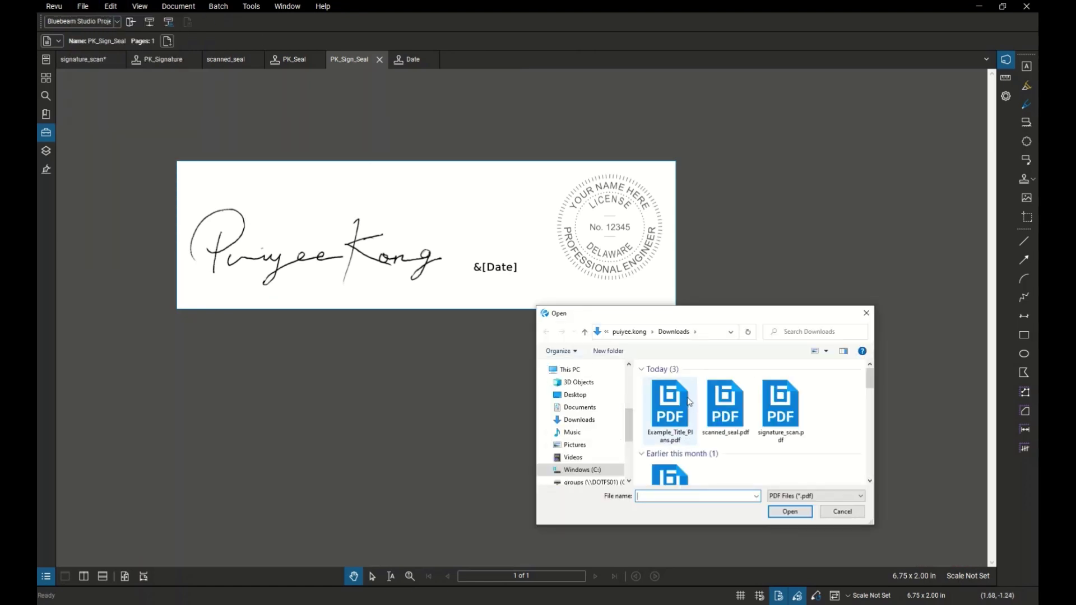
left_click(693, 399)
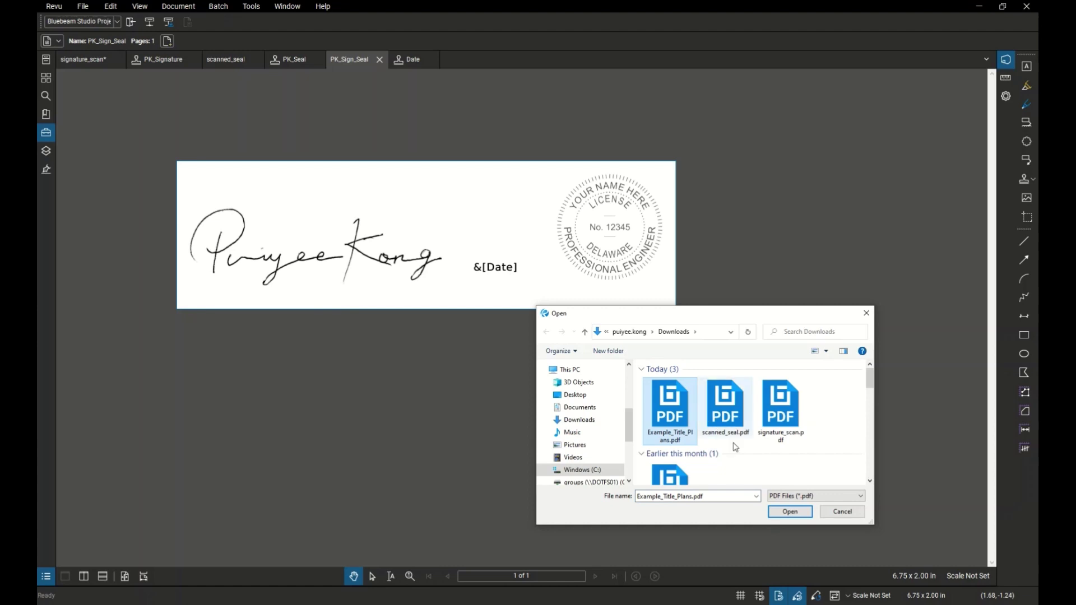
left_click(790, 512)
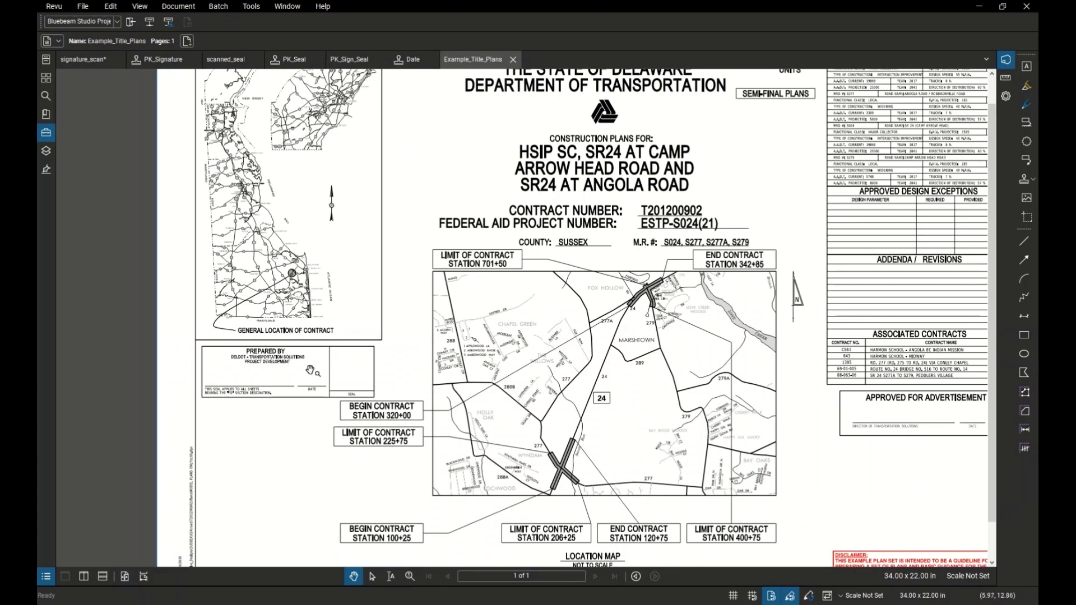
left_click_drag(742, 198, 634, 217)
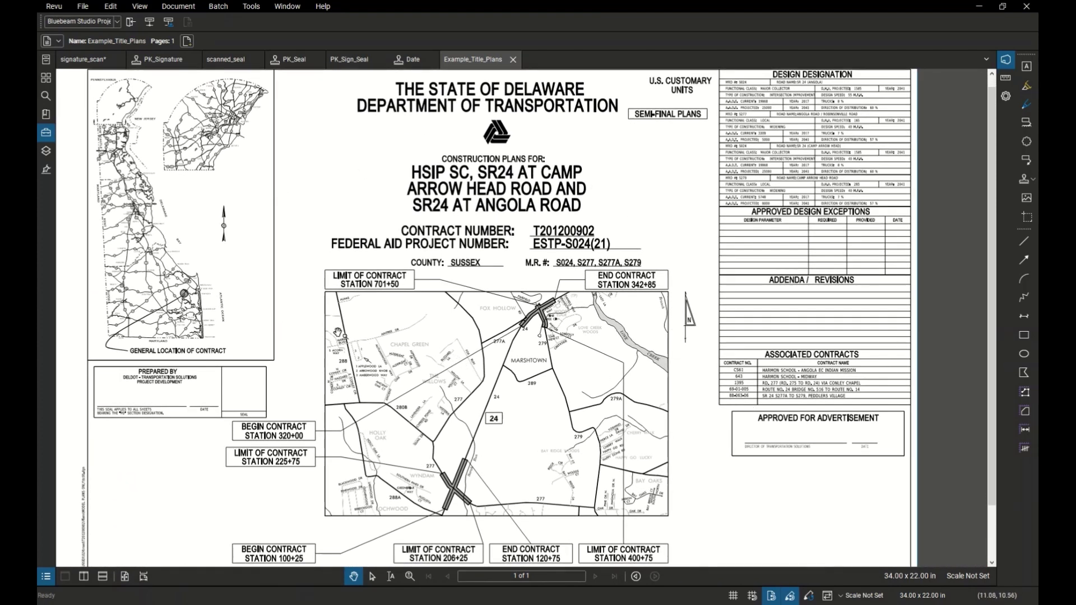
left_click_drag(337, 332, 538, 268)
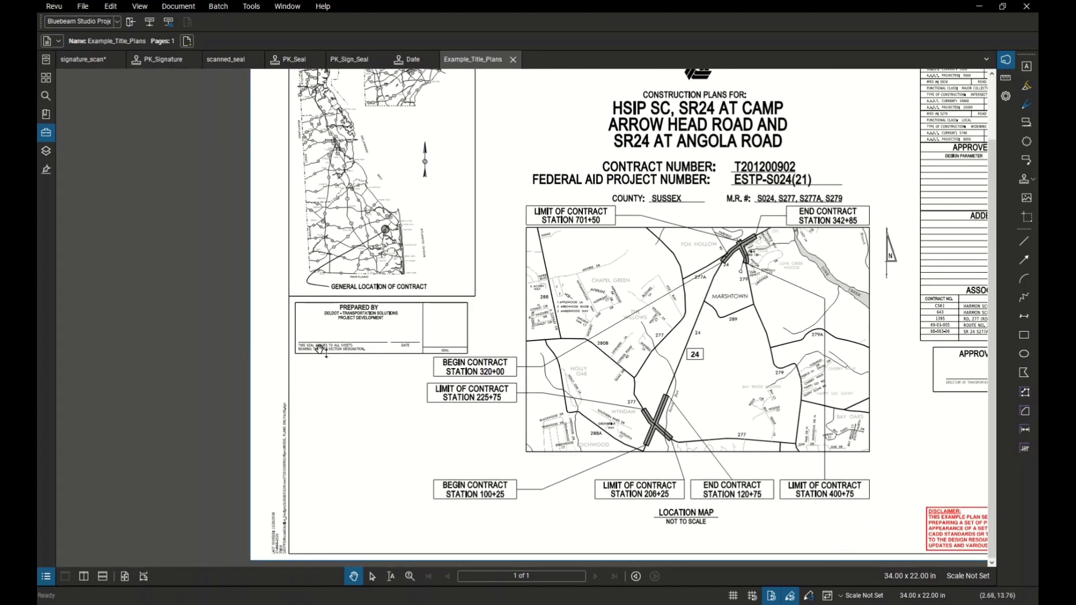
scroll(320, 349, "up", 5)
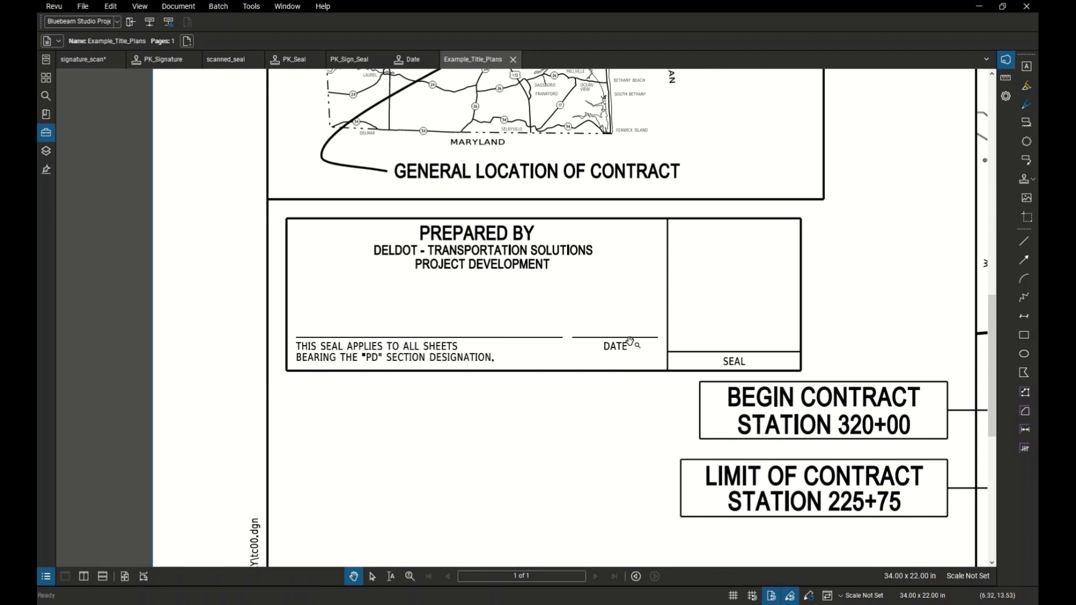
Reselect Stamps on the personal drive as the stamp folder to refresh the stamp list.
left_click(258, 10)
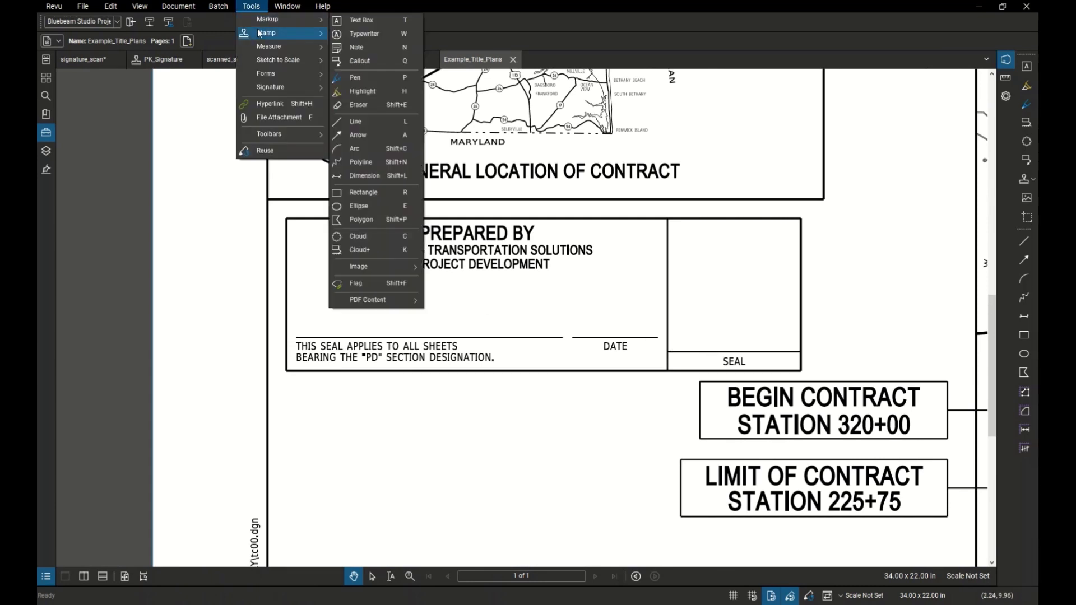
mouse_move(259, 34)
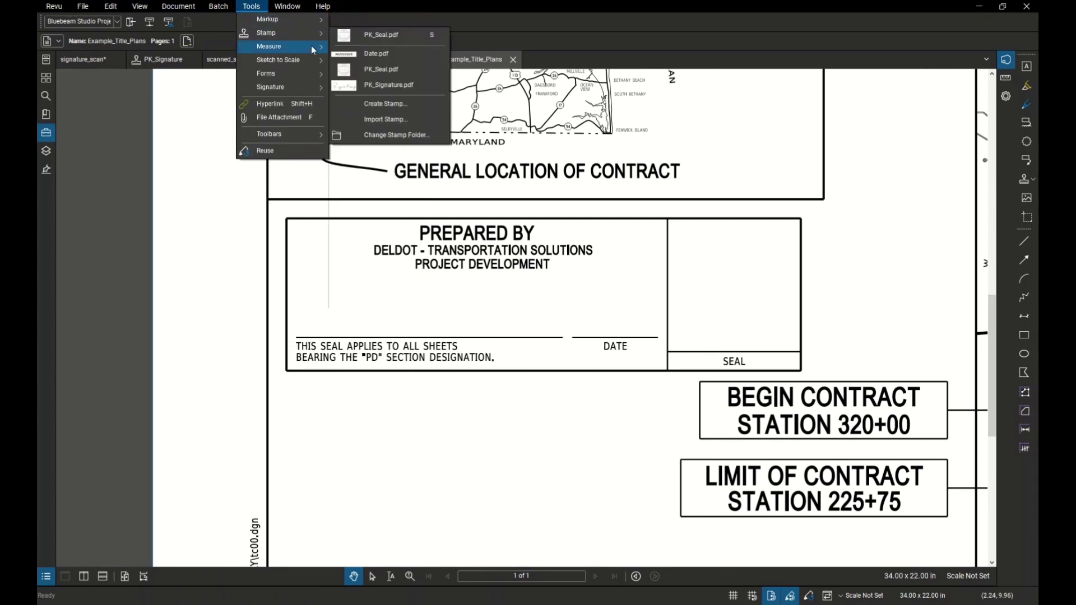
left_click(401, 136)
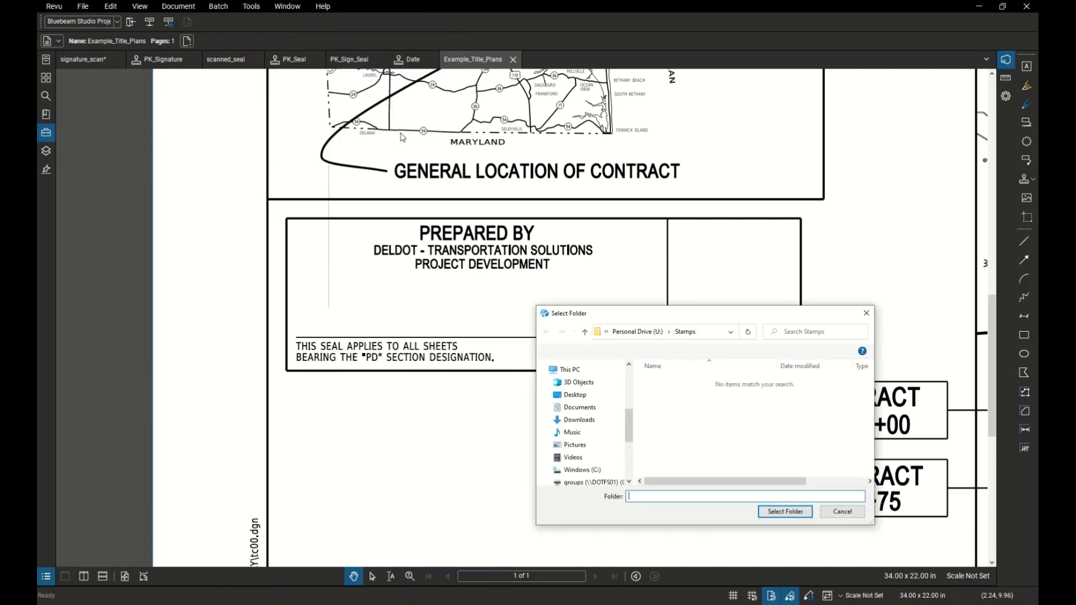
left_click(784, 512)
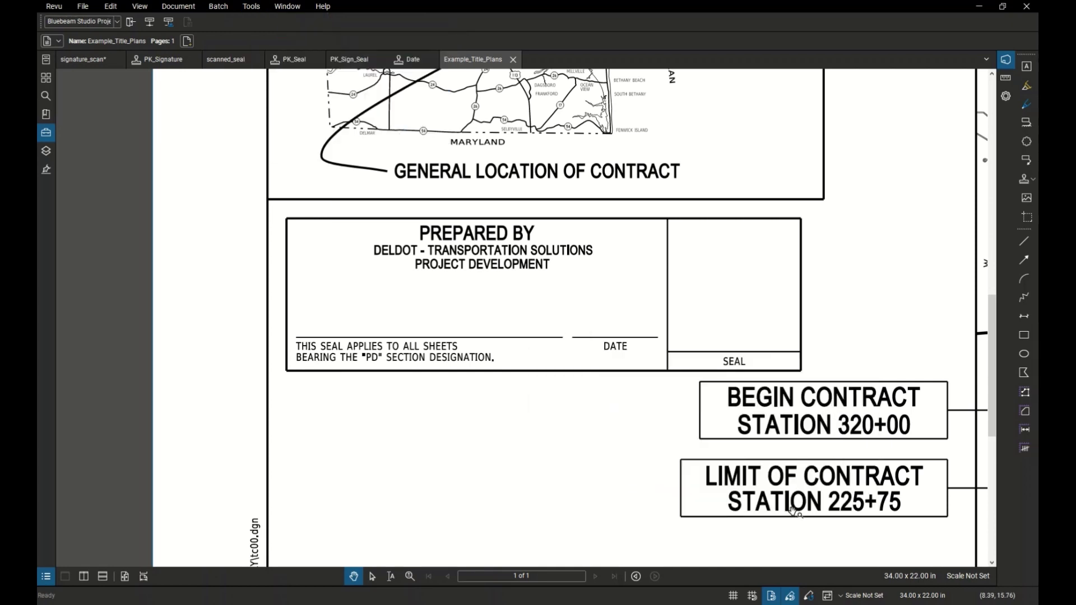
Place the PK_Sign_Seal stamp over the PREPARED BY block of the title sheet.
left_click(251, 6)
mouse_move(266, 38)
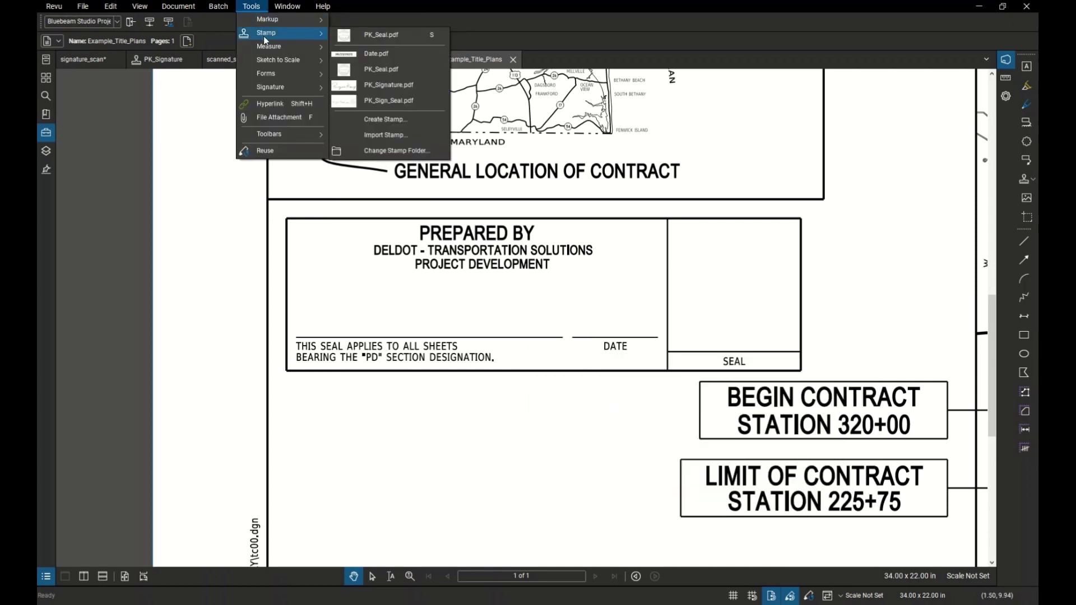
left_click(397, 102)
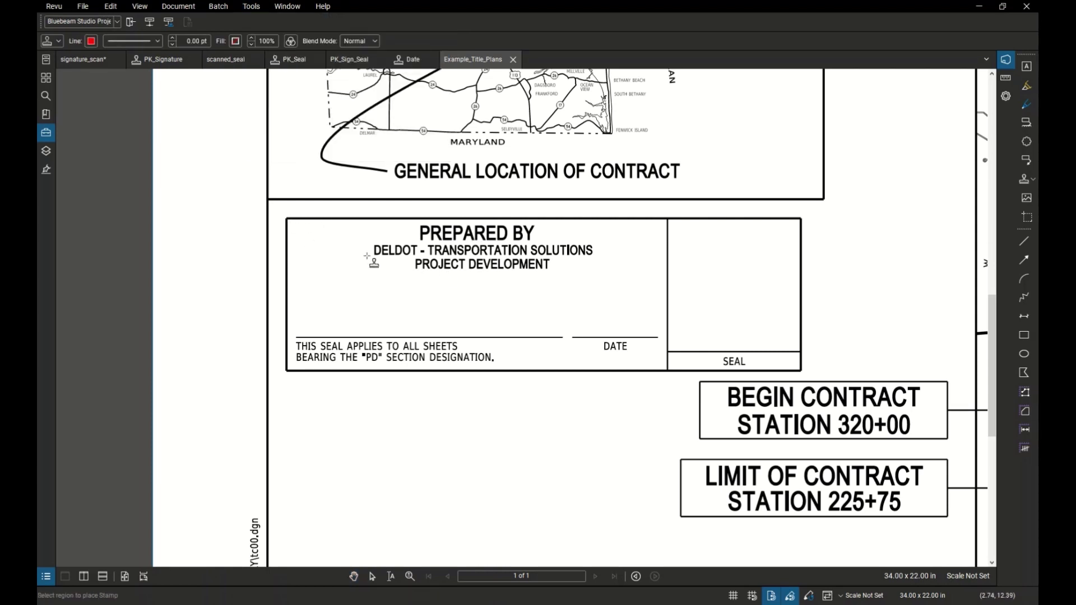
left_click(493, 306)
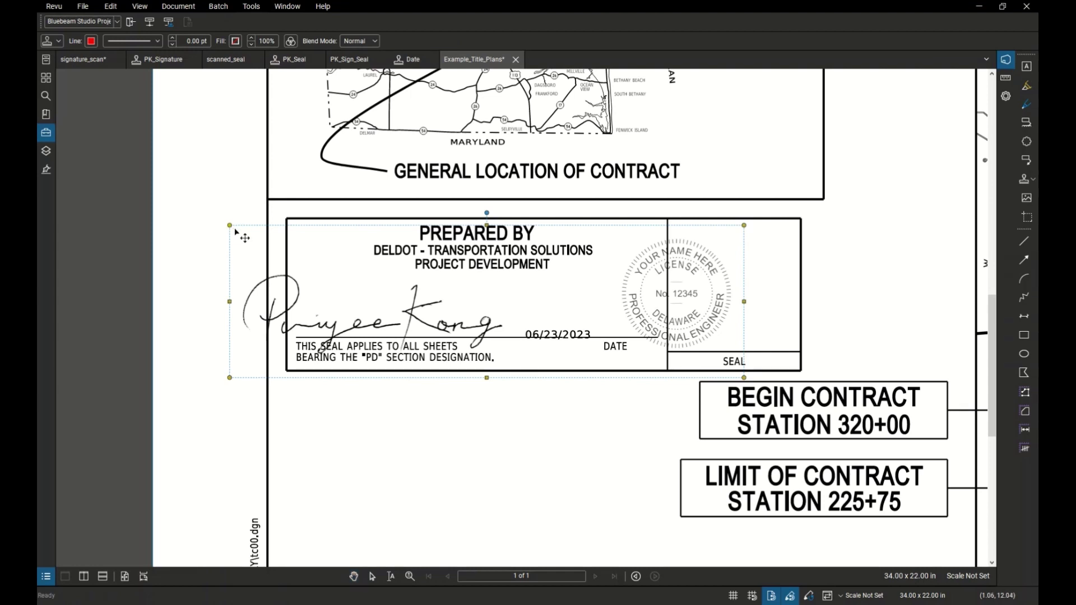
Align the combined stamp's upper-left corner with the corner of the PREPARED BY block and check the signature, date and seal positions.
left_click_drag(232, 228, 288, 220)
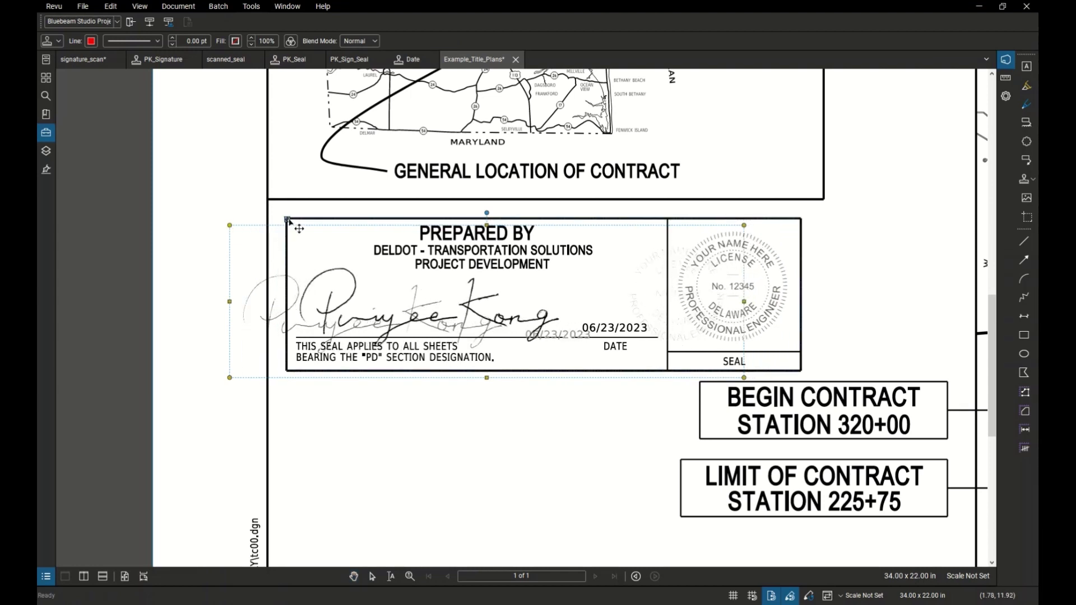
scroll(287, 221, "up", 5)
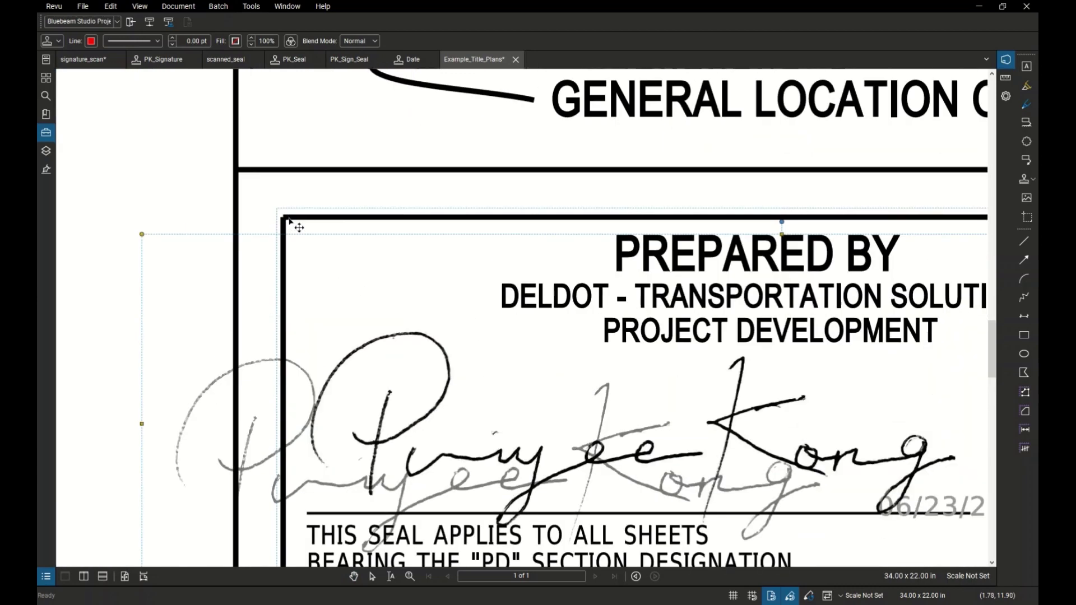
scroll(292, 227, "down", 5)
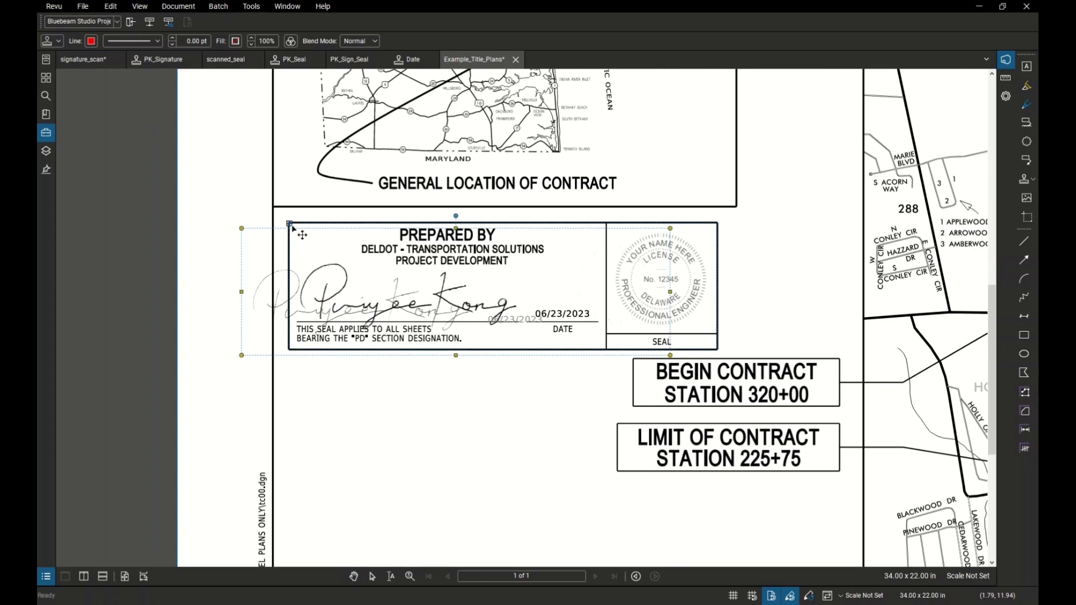
left_click_drag(292, 226, 292, 228)
scroll(312, 290, "up", 2)
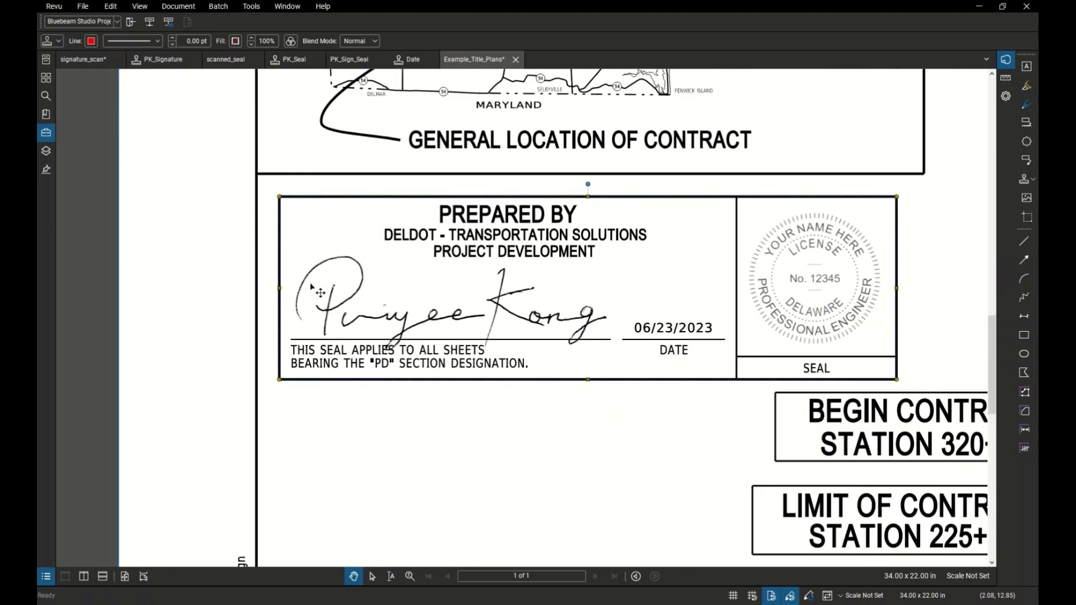
mouse_move(285, 190)
left_mouse_down()
mouse_move(295, 188)
mouse_move(283, 188)
left_mouse_up()
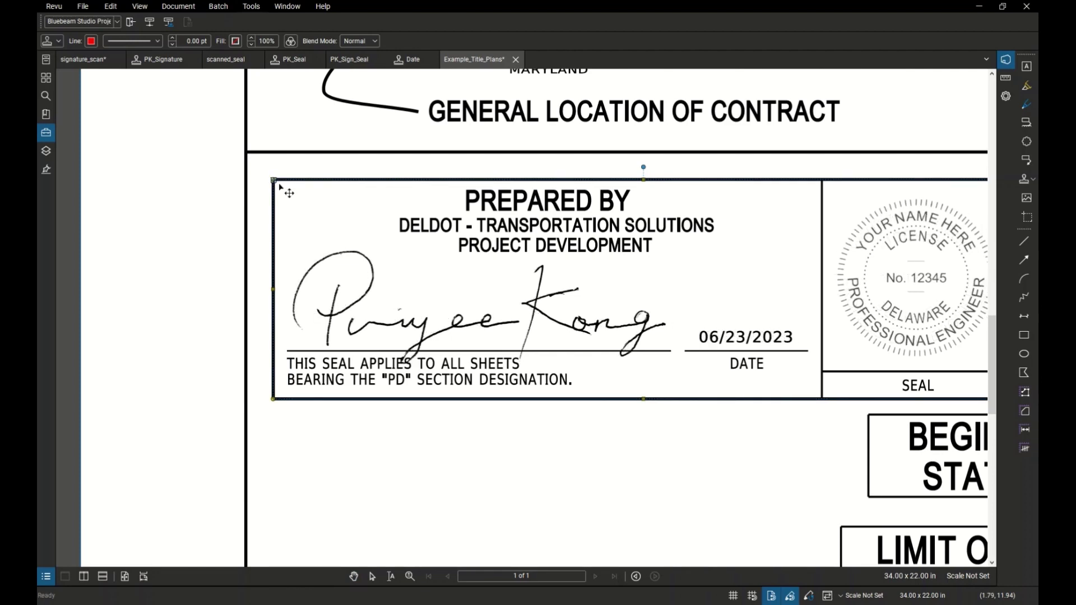
scroll(504, 364, "up", 2)
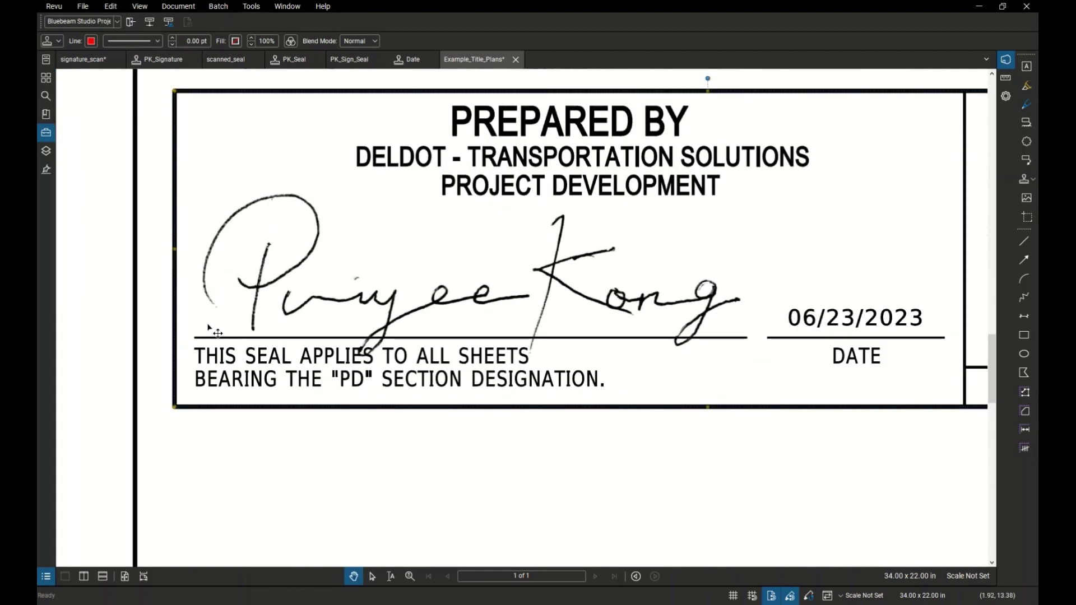
mouse_move(691, 364)
left_mouse_down()
mouse_move(605, 367)
mouse_move(705, 365)
left_mouse_up()
left_click(670, 502)
left_click_drag(670, 502, 455, 521)
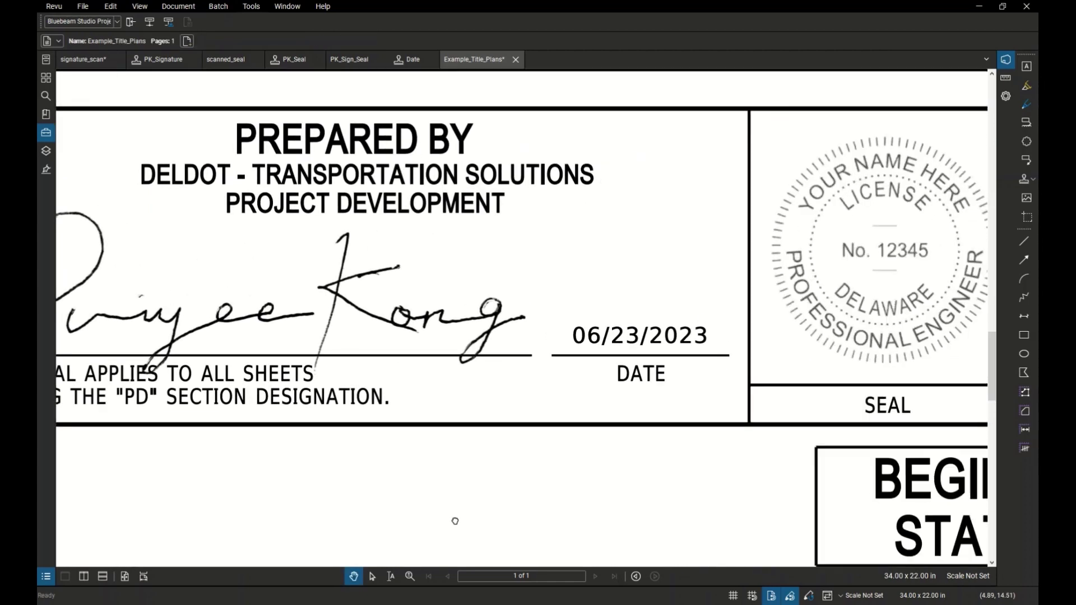
scroll(661, 347, "up", 2)
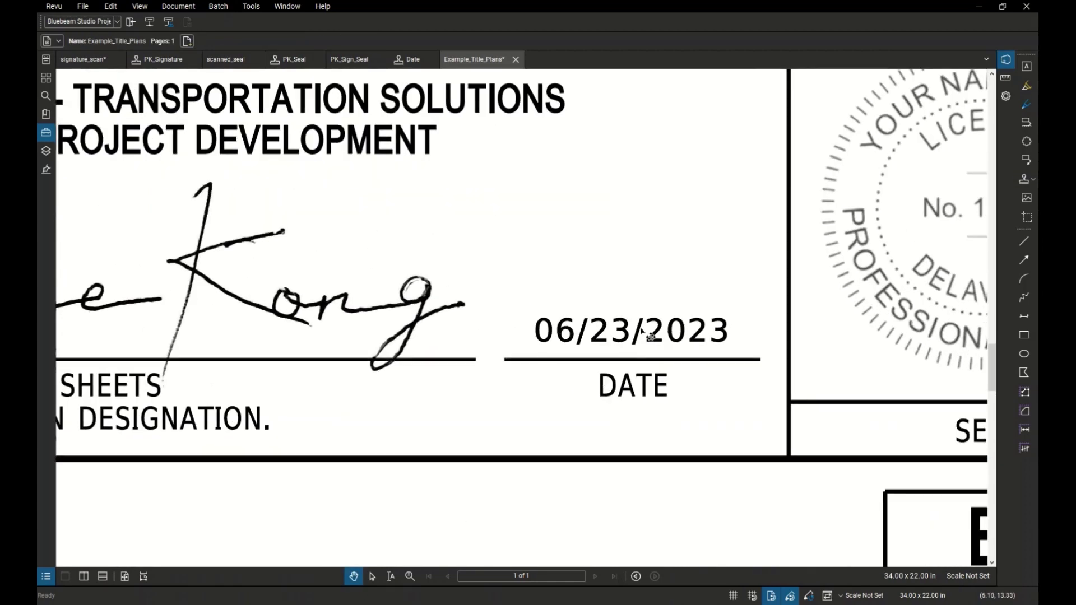
scroll(641, 331, "down", 3)
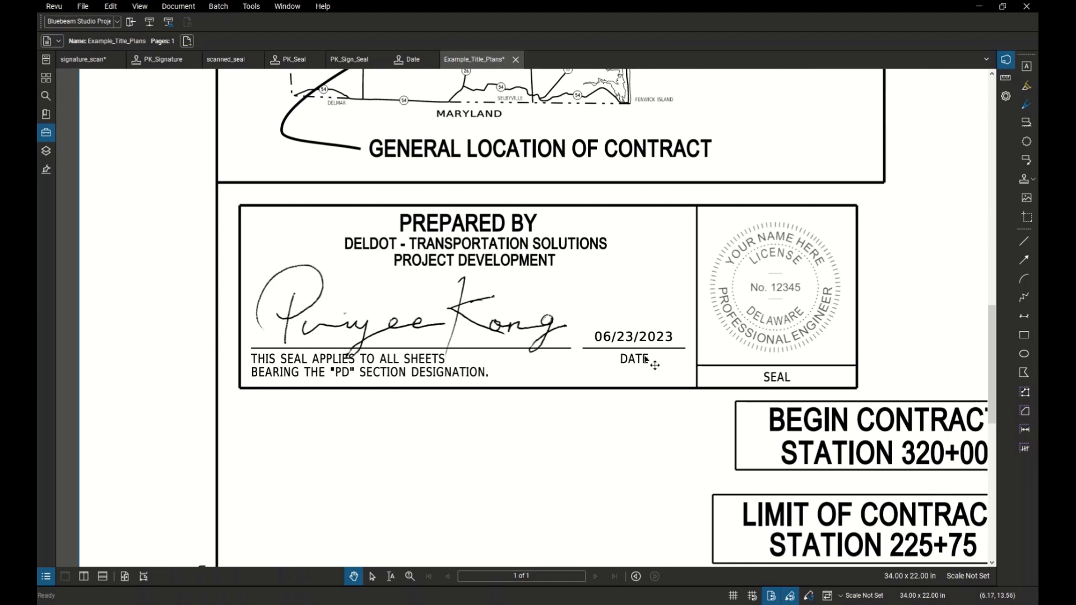